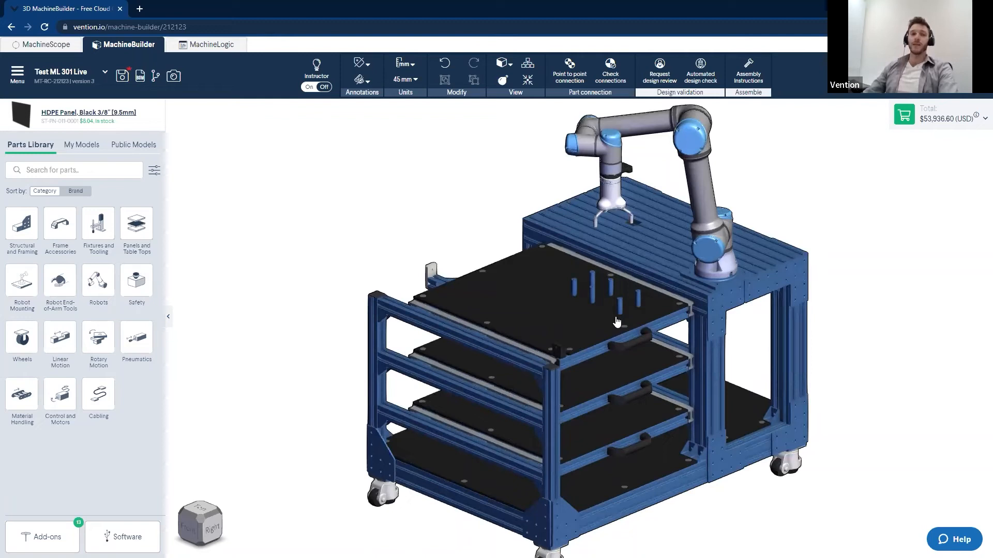
Browse the robots in the parts library, viewing the Doosan H2515 and H2017, FANUC CRX-10iA, and Universal Robots UR3e and UR16e.
scroll(633, 217, "up", 3)
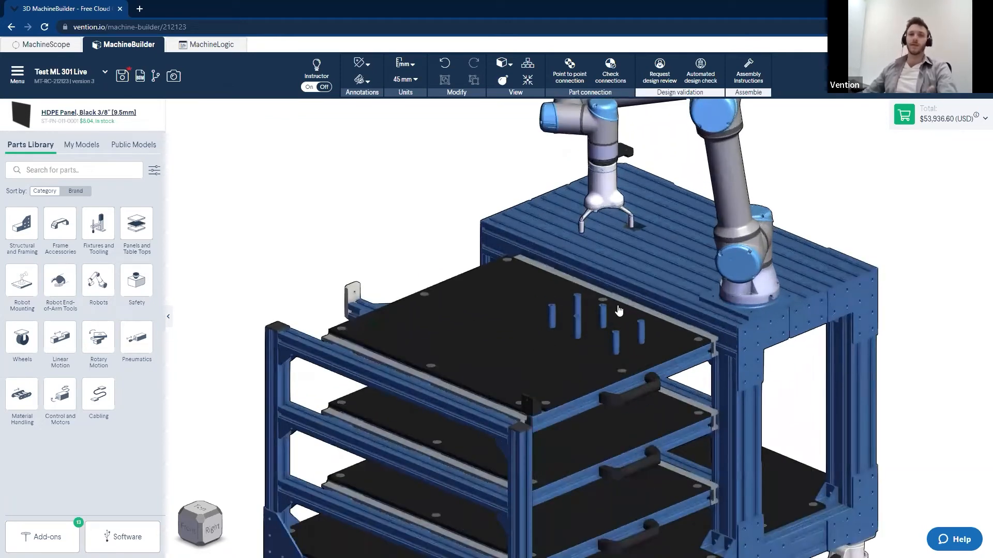
scroll(610, 331, "down", 4)
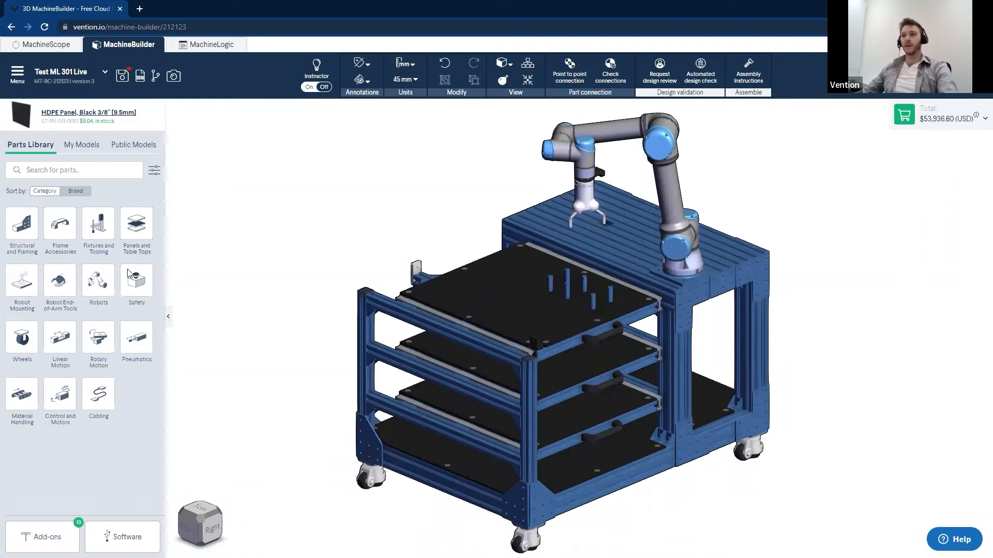
left_click(96, 281)
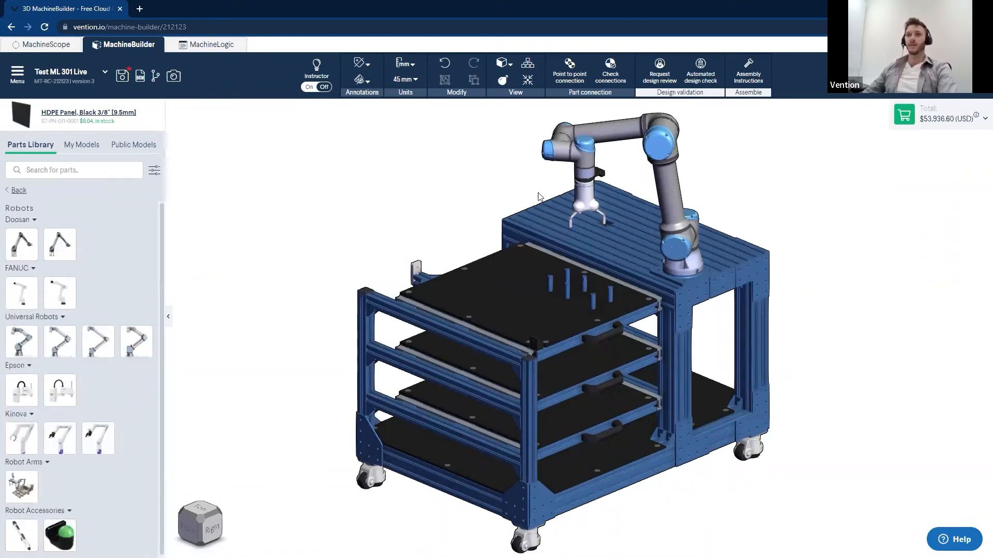
left_click(29, 244)
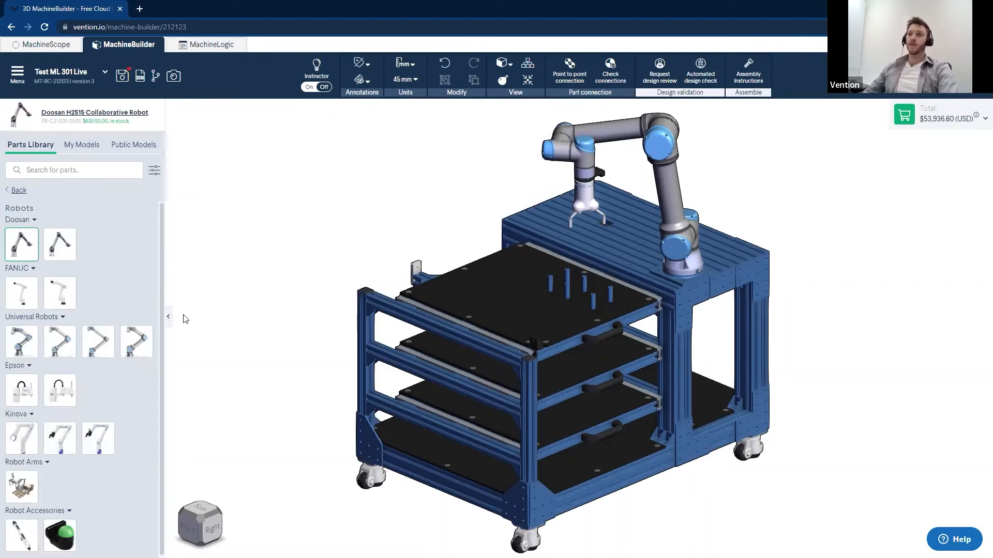
left_click(60, 244)
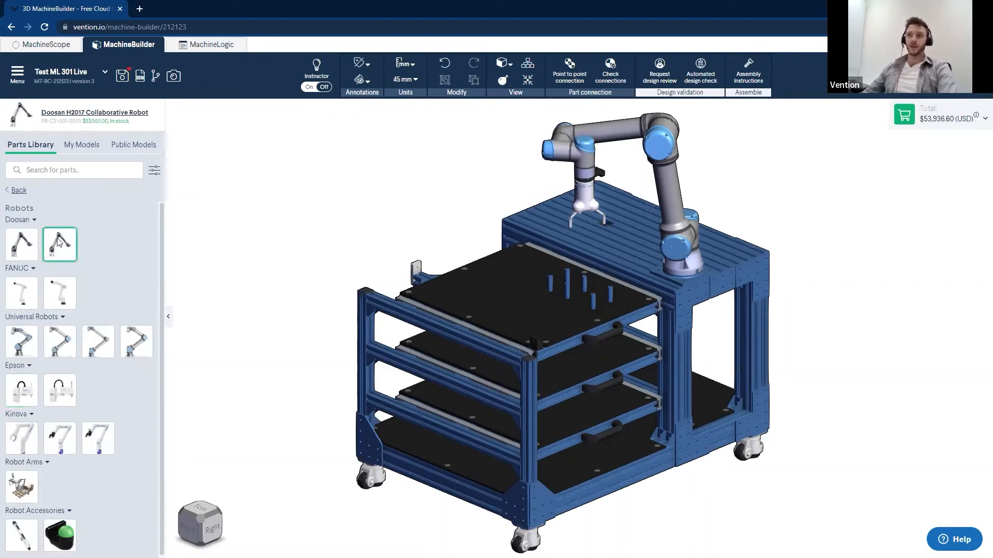
left_click(60, 293)
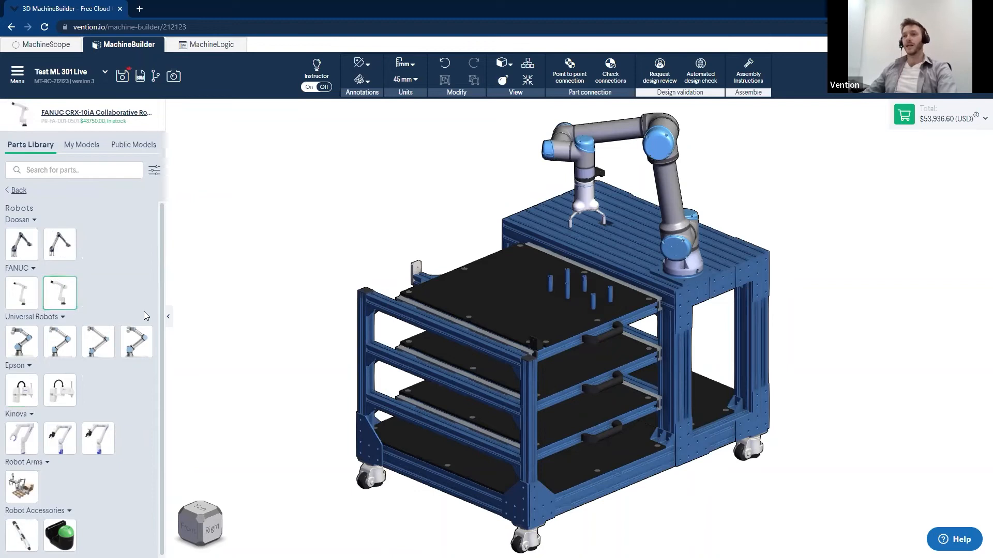
left_click(19, 345)
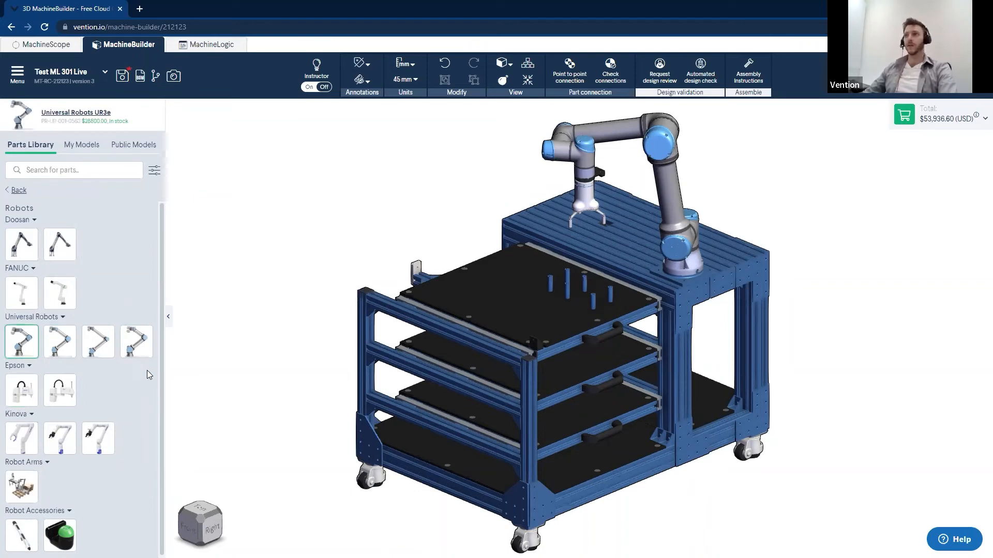
left_click(138, 353)
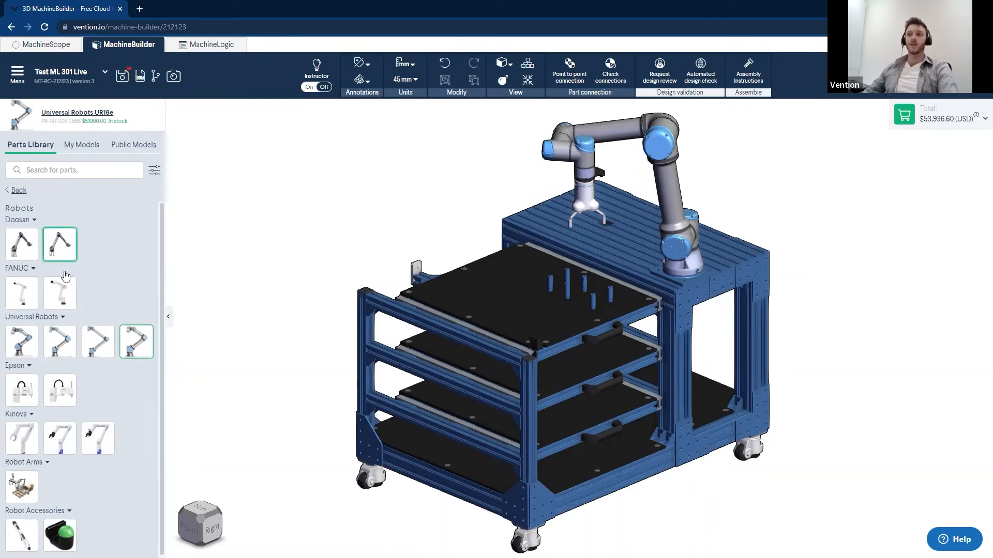
left_click(59, 235)
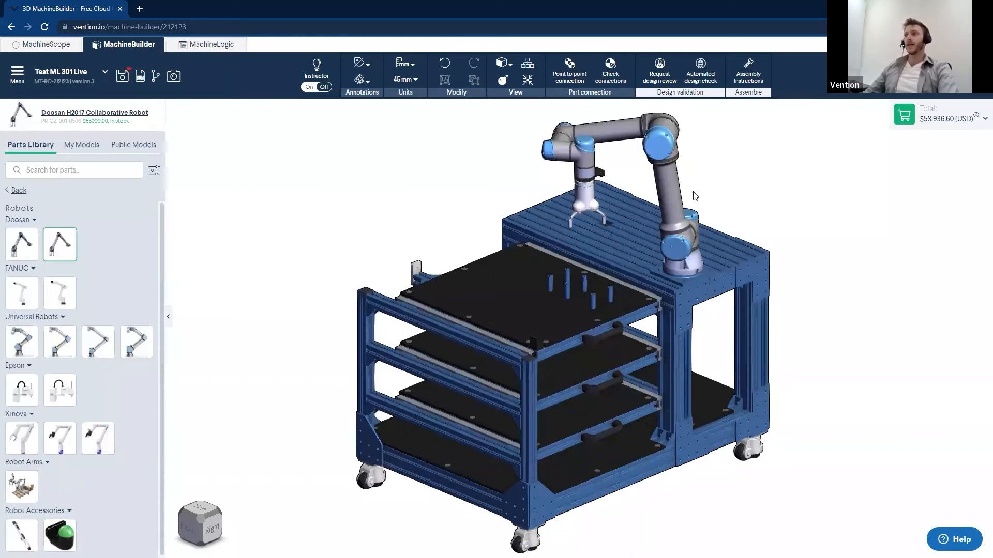
Look through the electric and vacuum grippers in the end-of-arm tools, and inspect the robot's gripper and the blue pins on the top tray.
scroll(610, 207, "up", 2)
scroll(590, 207, "up", 6)
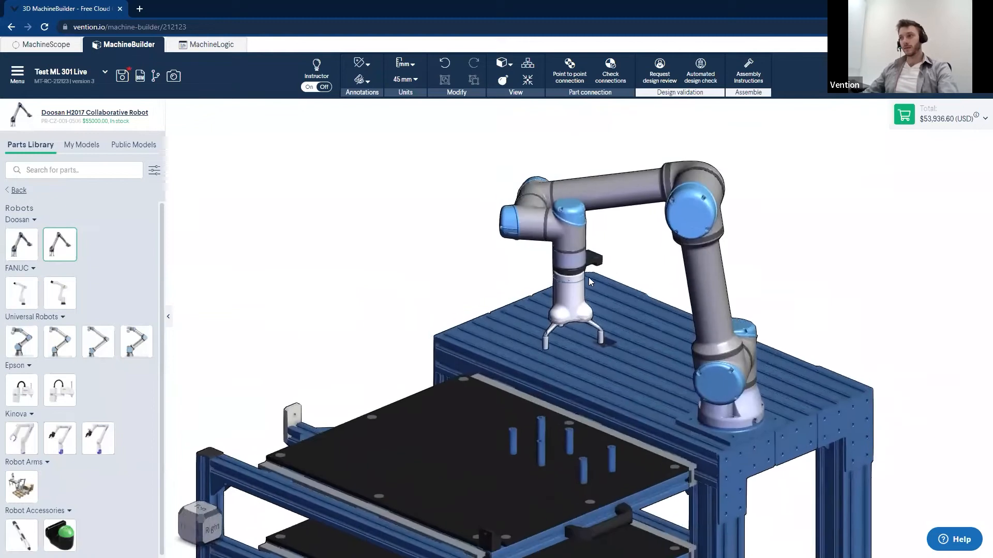
middle_click_drag(573, 254, 566, 259)
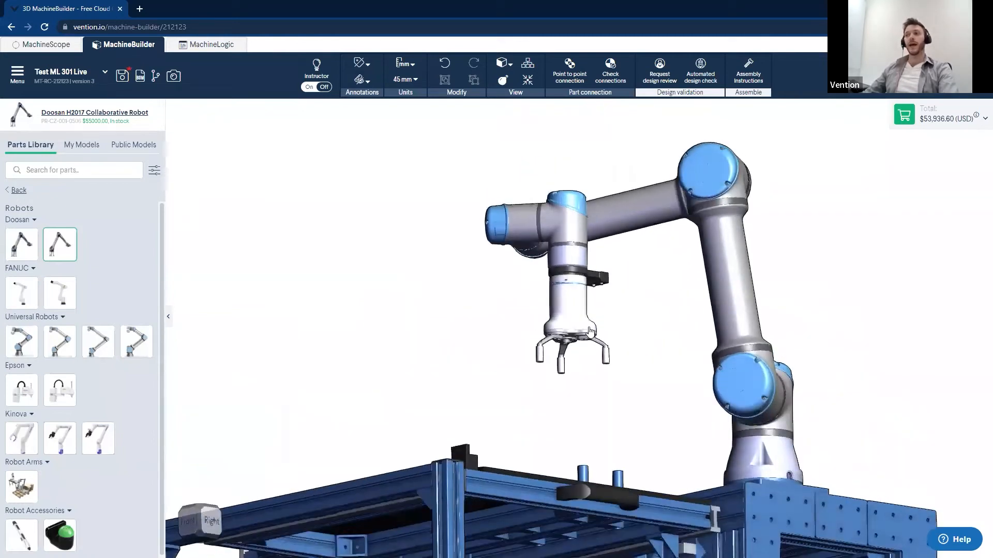
left_click(19, 193)
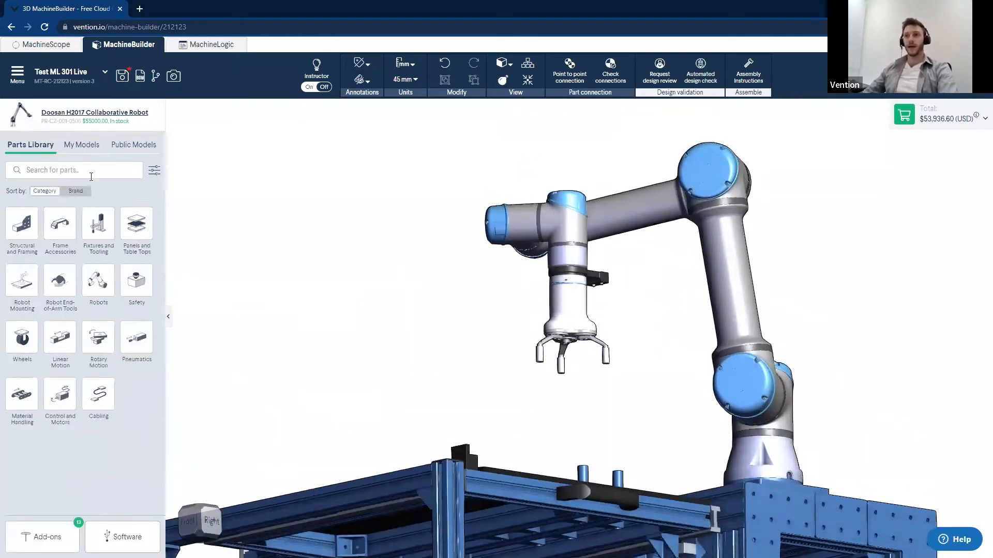
left_click(52, 281)
scroll(101, 284, "down", 5)
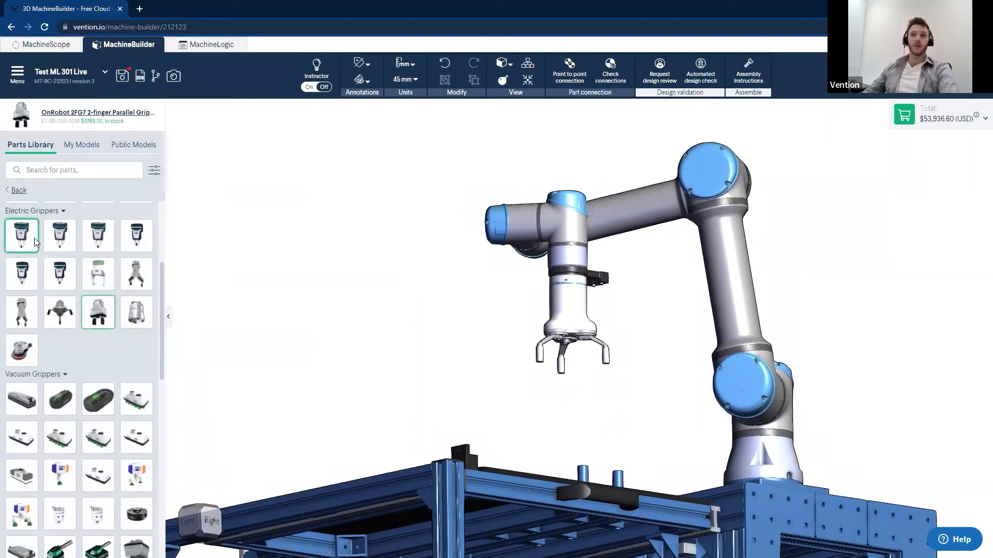
scroll(119, 352, "down", 1)
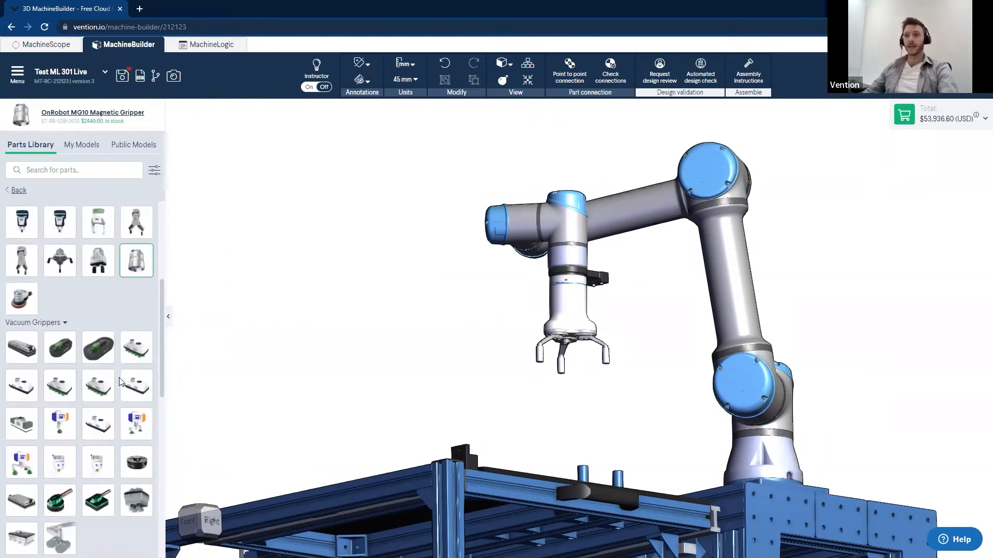
left_click_drag(385, 281, 406, 333)
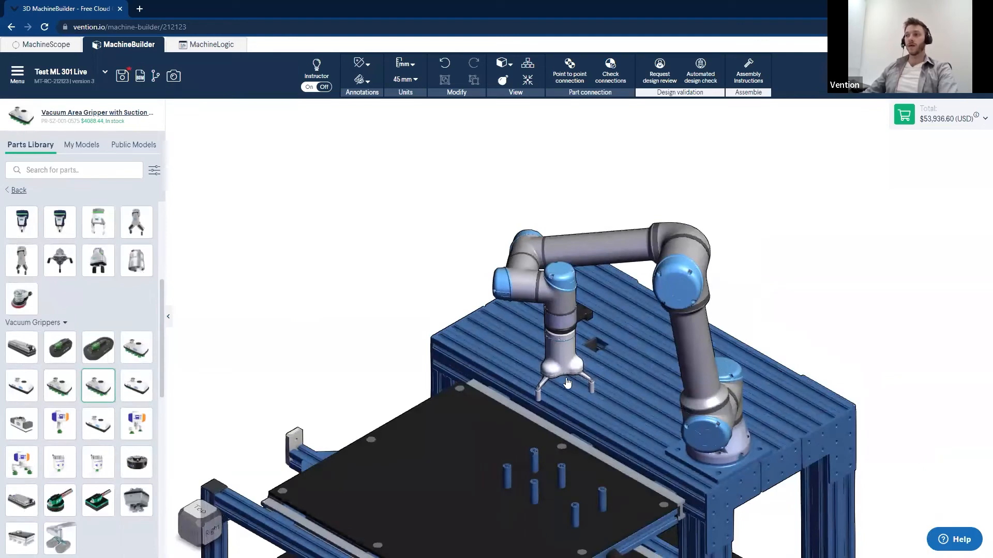
scroll(560, 368, "up", 3)
right_click_drag(567, 304, 554, 216)
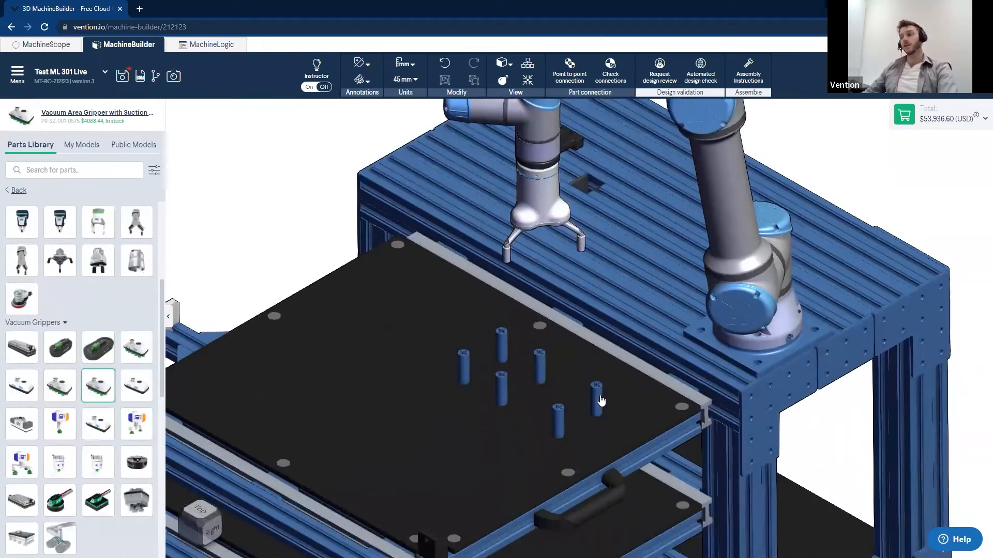
scroll(289, 240, "down", 5)
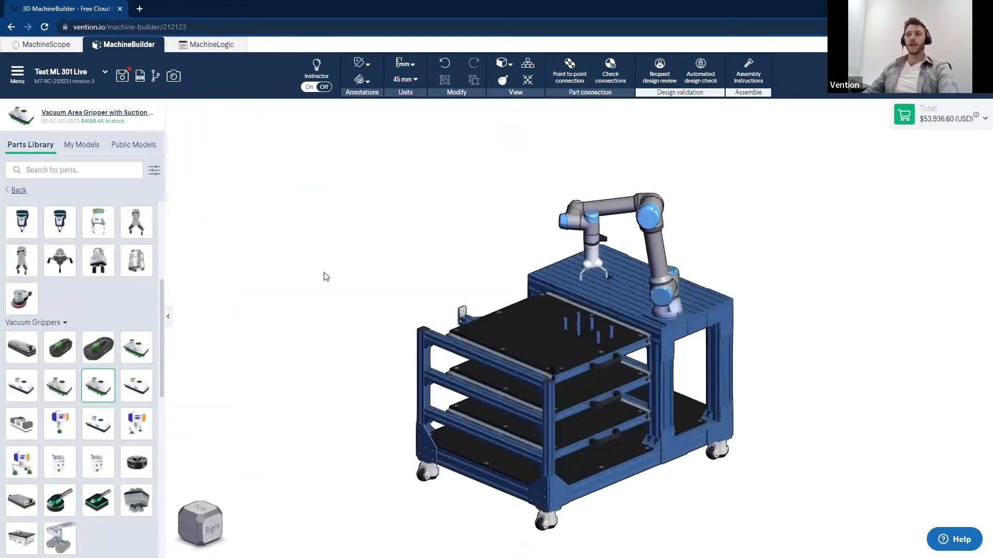
left_click(207, 46)
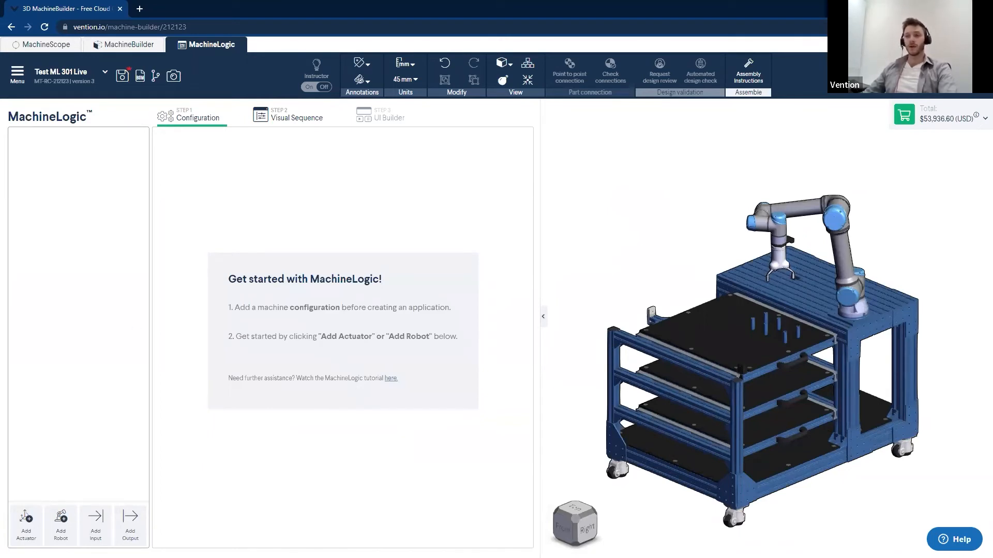
left_click(61, 532)
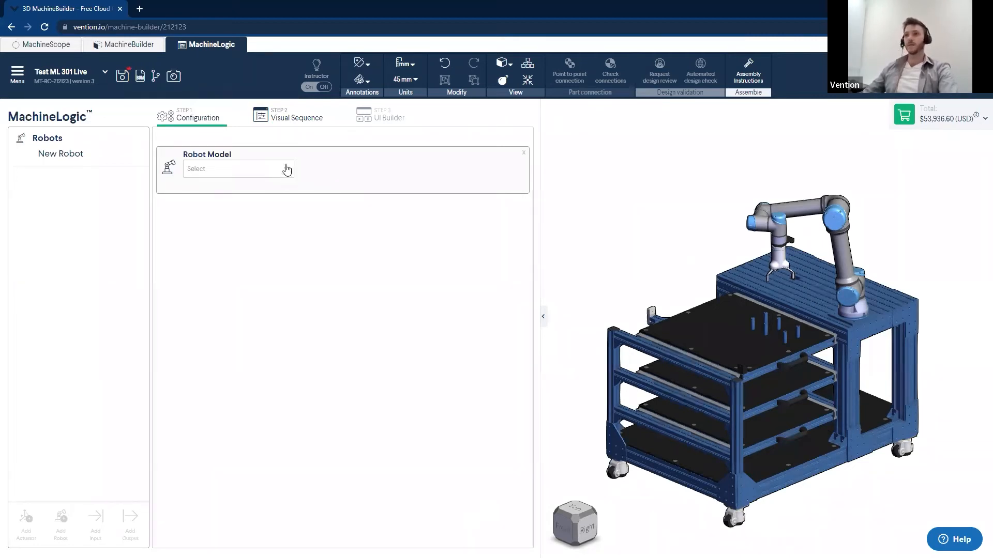
left_click(262, 169)
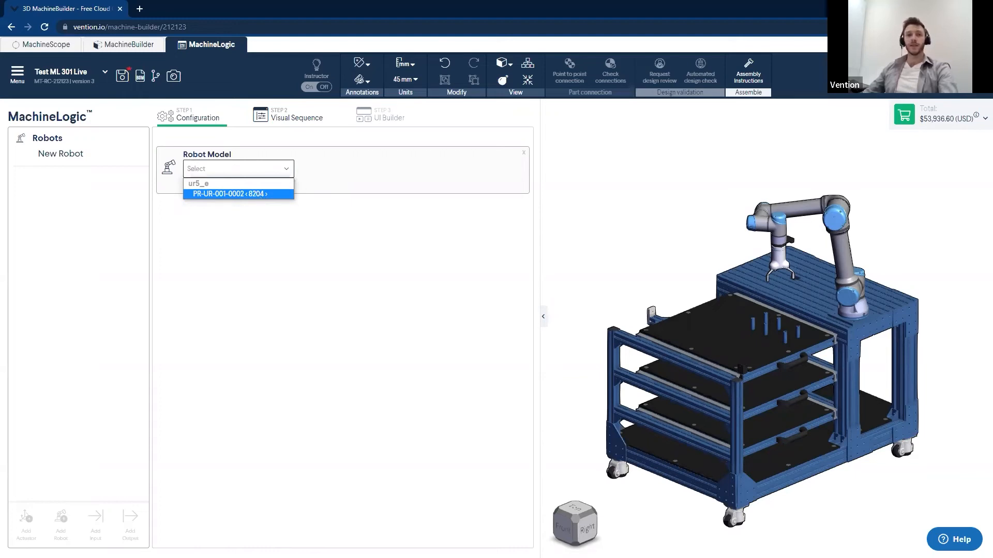
left_click(263, 196)
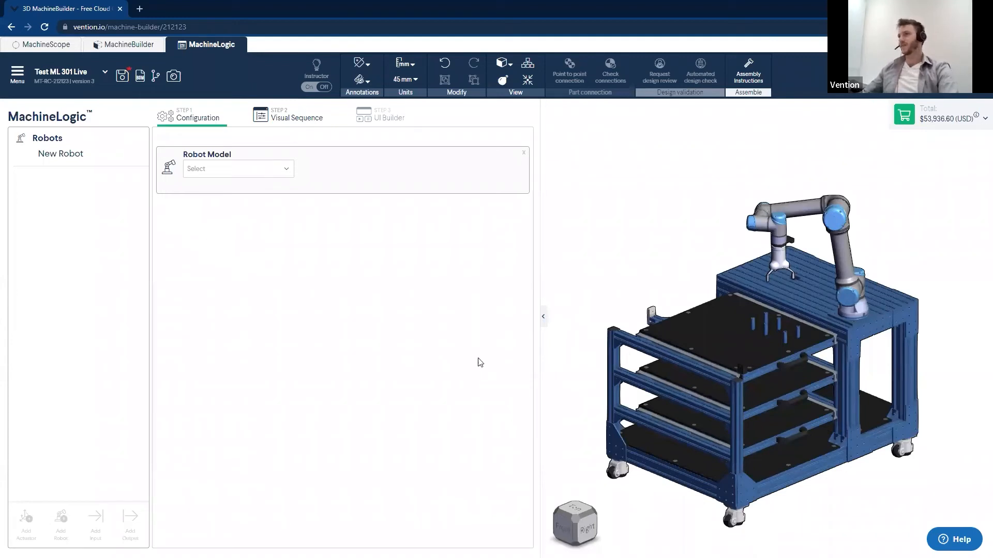
left_click(286, 170)
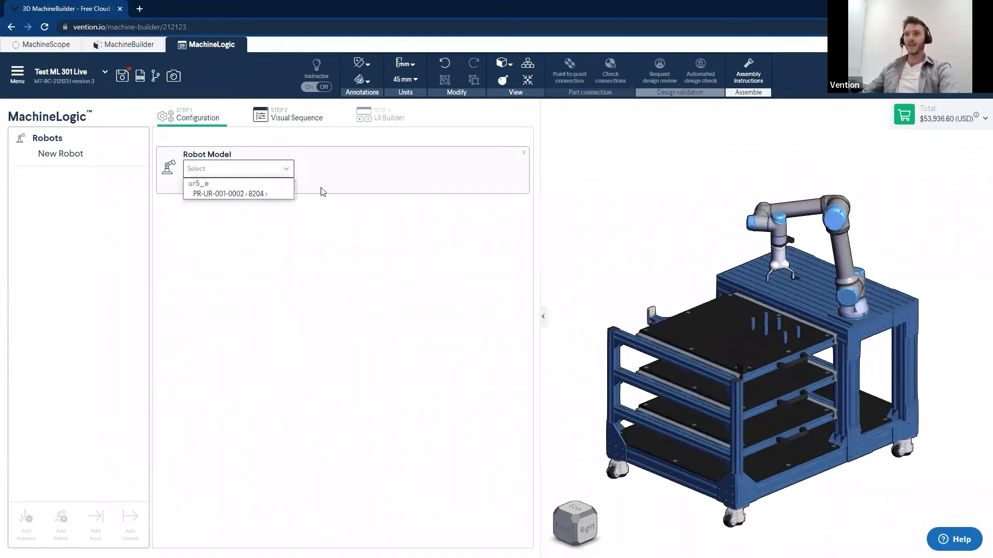
left_click(233, 193)
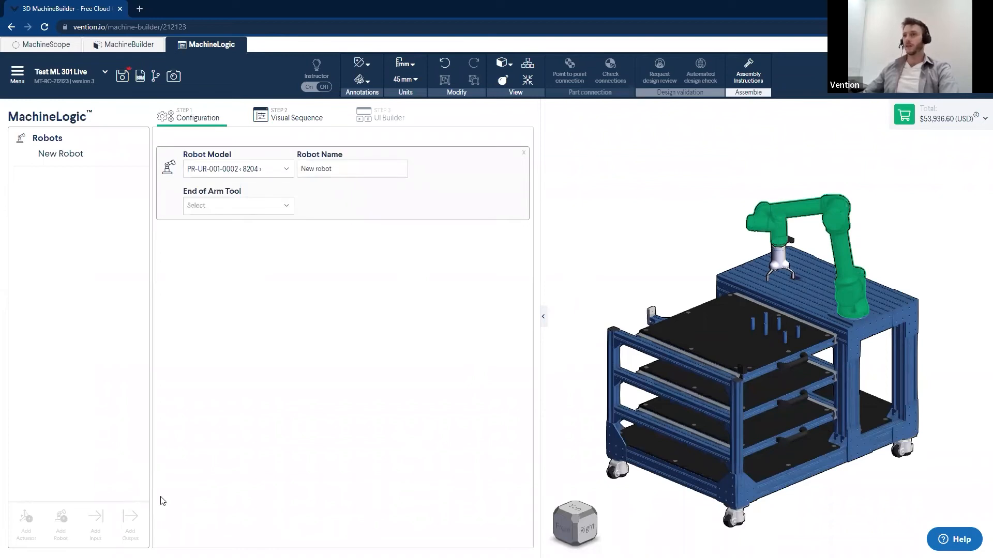
Name the robot UR 5 and assign the OnRobot 3FG15 3-finger Gripper as its end of arm tool.
left_click_drag(357, 172, 288, 176)
type("UR 5")
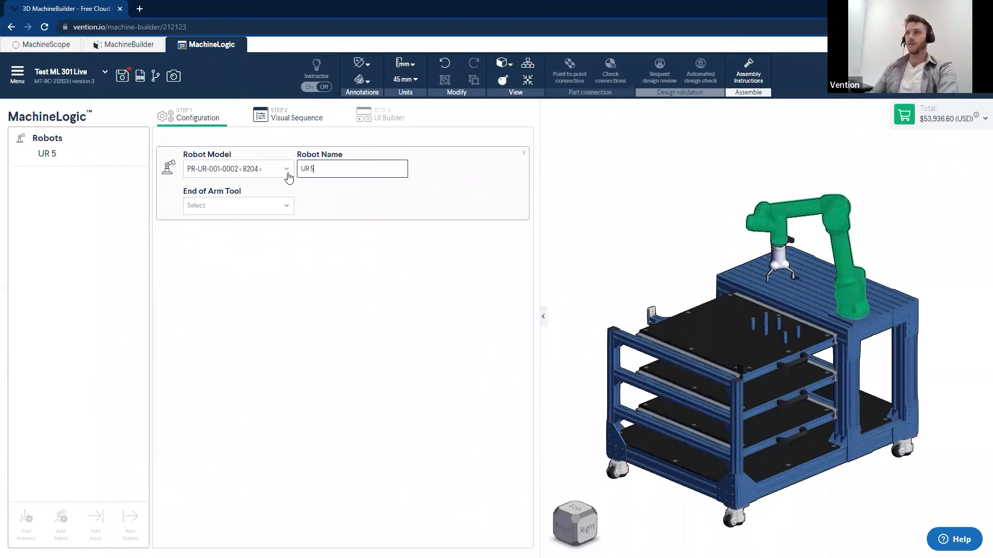
left_click(241, 206)
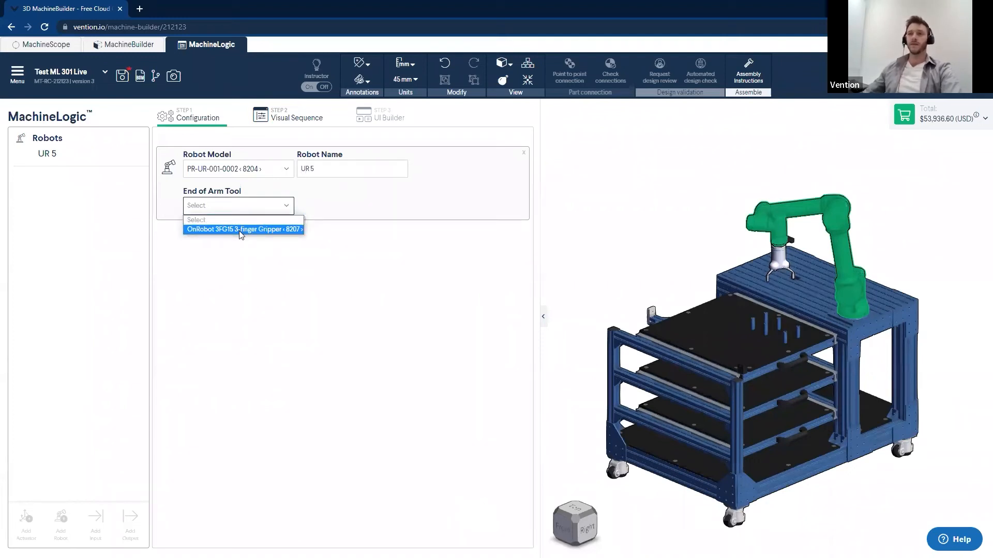
left_click(239, 230)
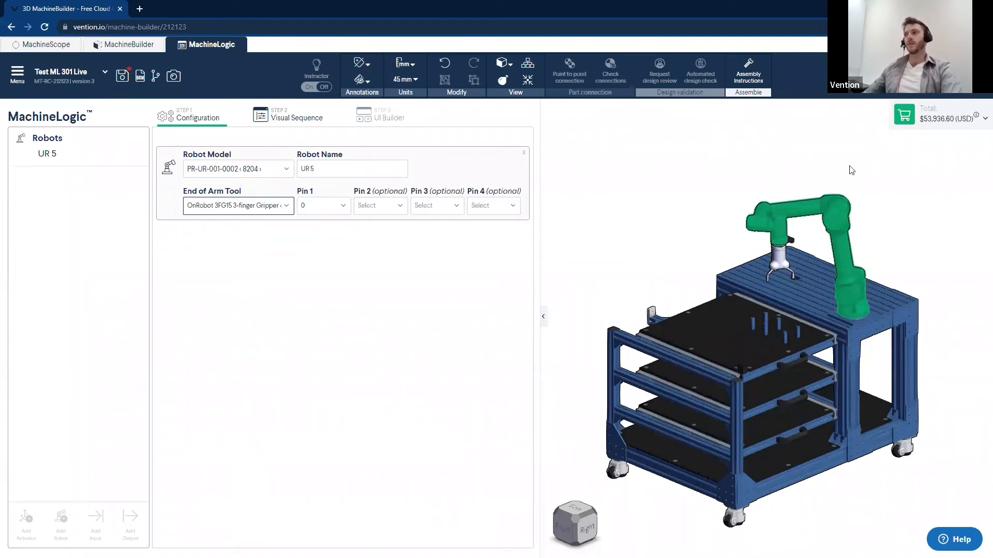
Inspect the gripper on the robot and the options available for its Pin 1.
left_click(712, 249)
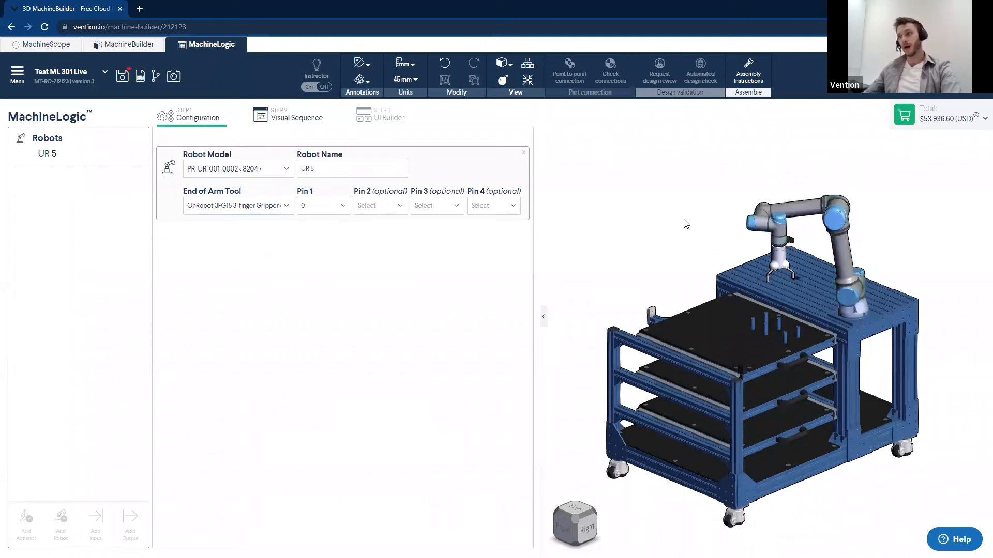
scroll(766, 241, "up", 5)
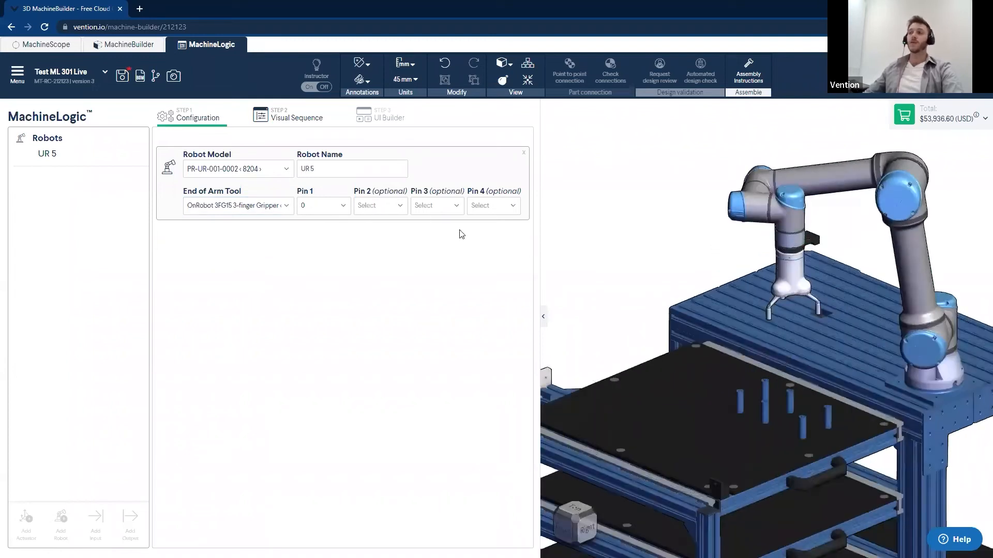
left_click(339, 208)
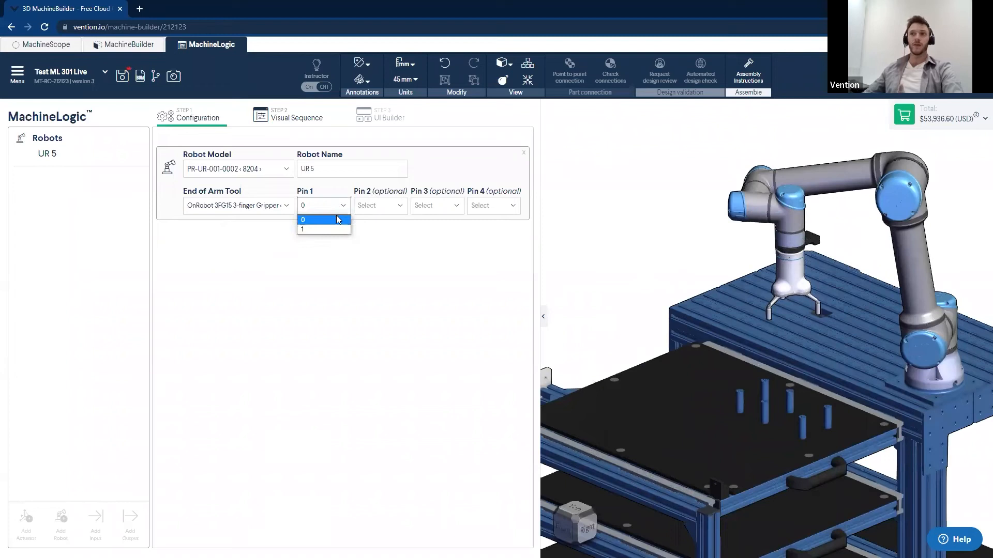
left_click(363, 267)
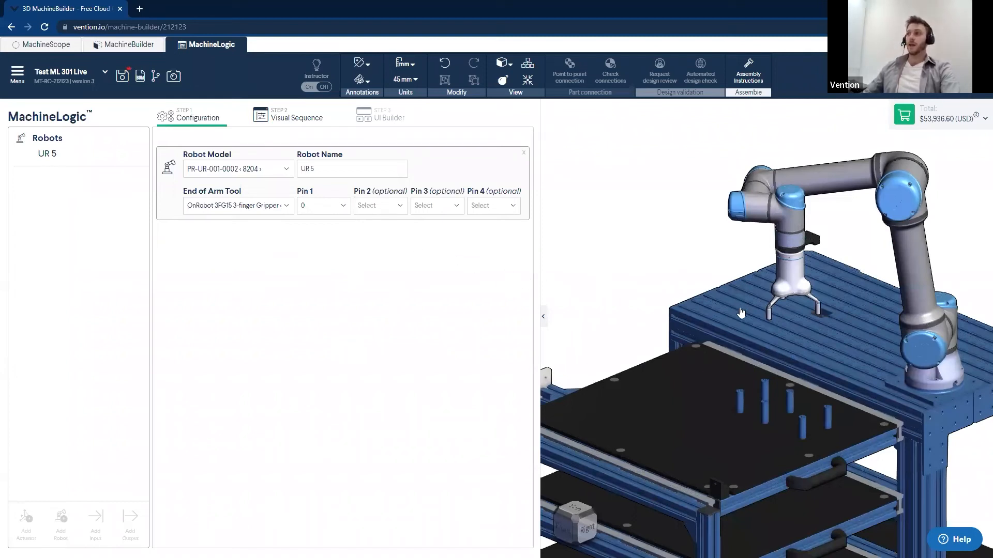
Add a custom application in the Visual Sequence stage and open its robot assets.
scroll(737, 310, "down", 5)
right_click_drag(753, 253, 748, 243)
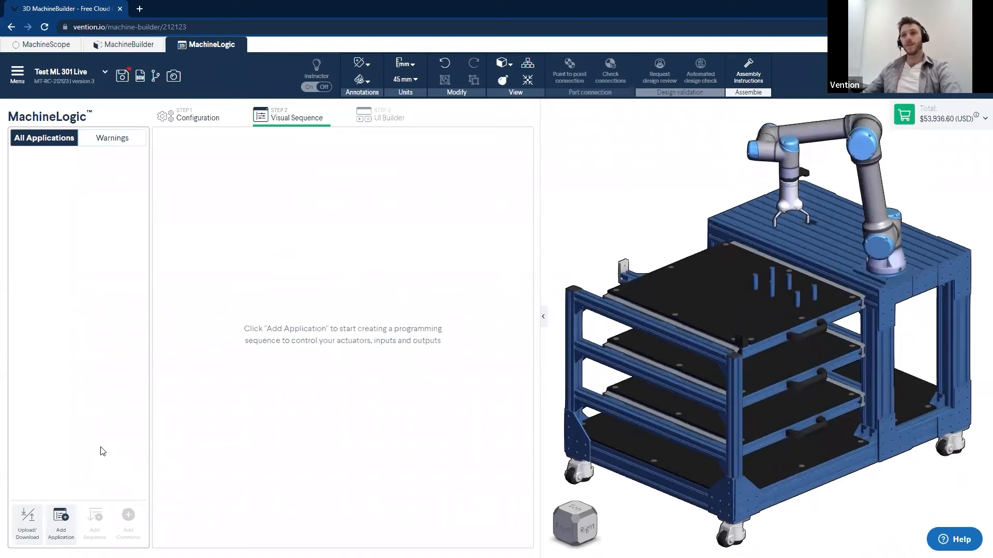
scroll(622, 323, "down", 2)
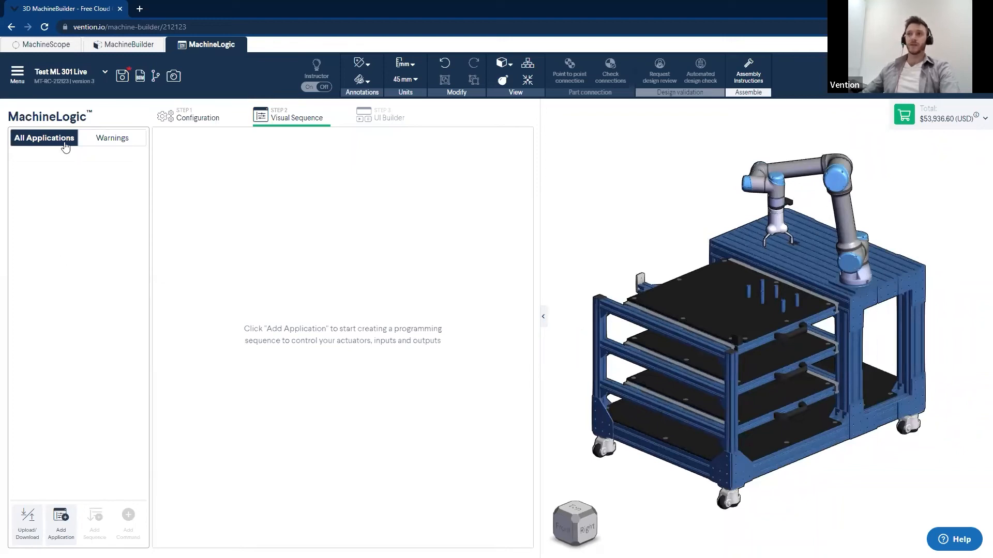
left_click(61, 528)
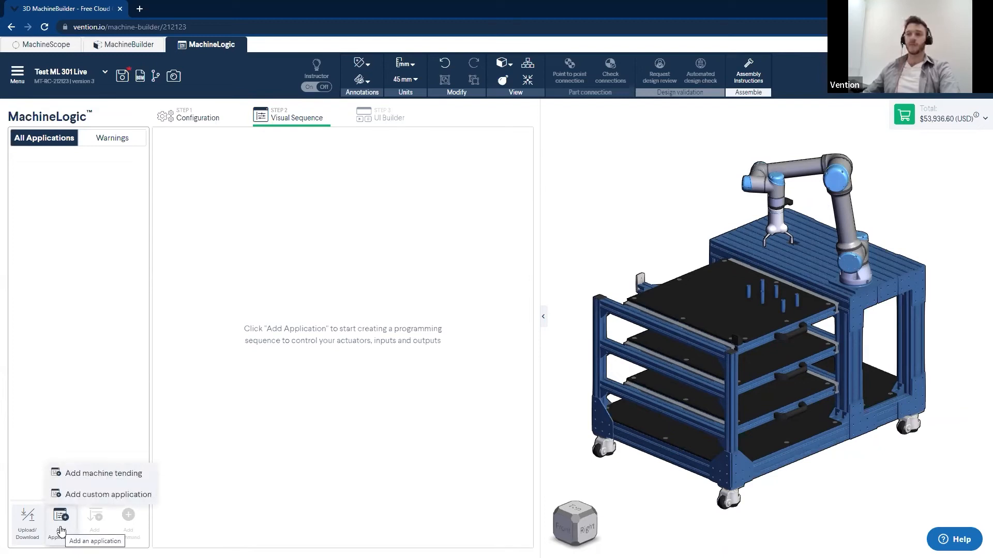
left_click(89, 497)
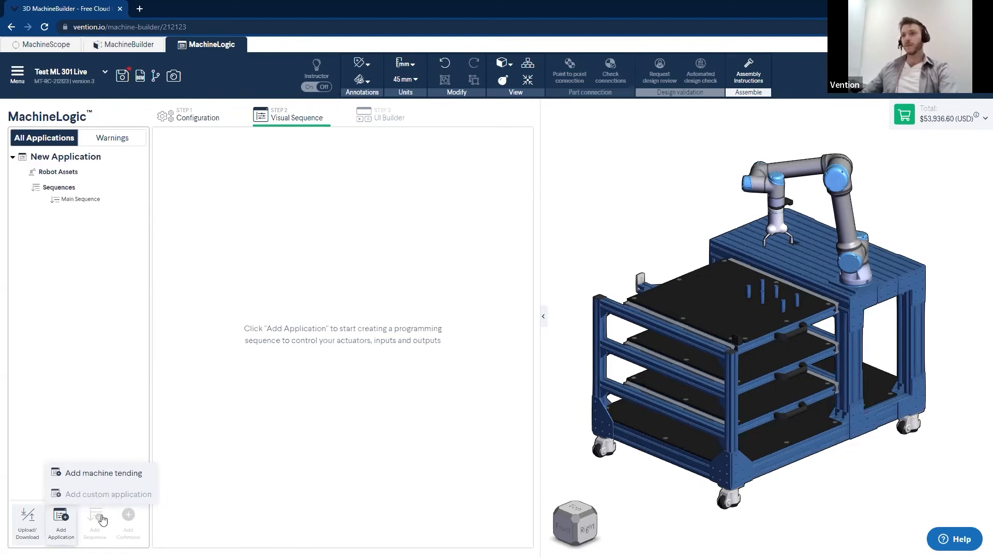
left_click(71, 172)
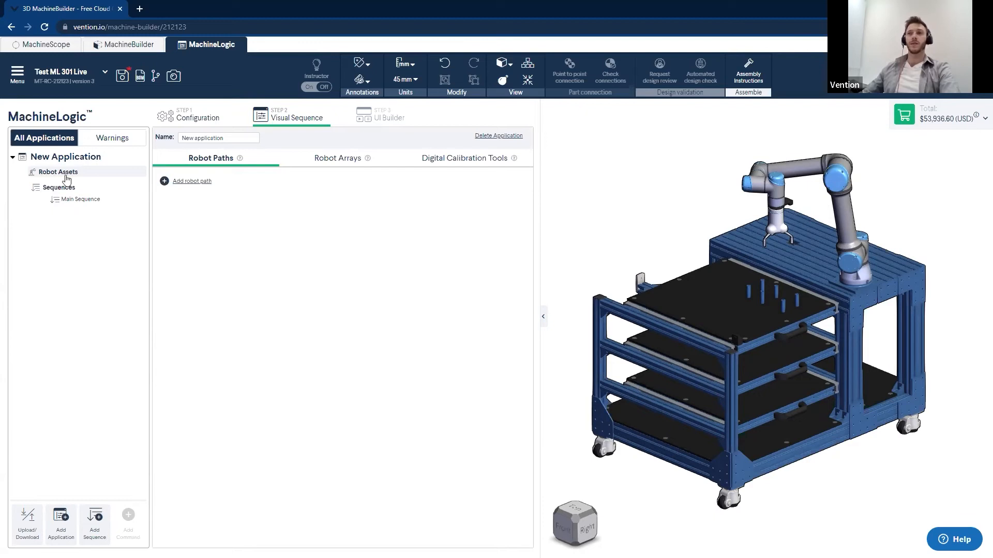
Rename the application Pick & Place and add a child sequence under its main sequence.
left_click_drag(222, 138, 173, 140)
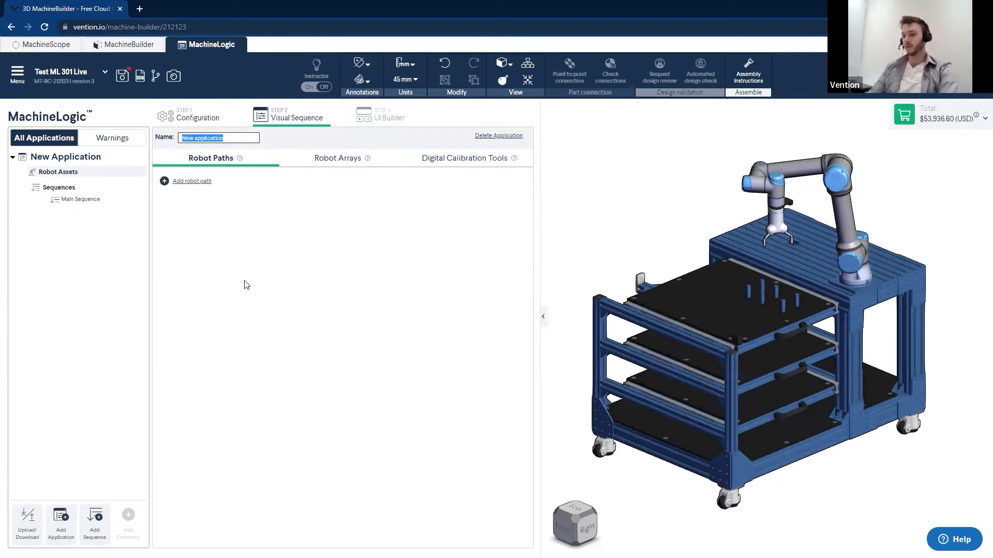
type("Pick & Place")
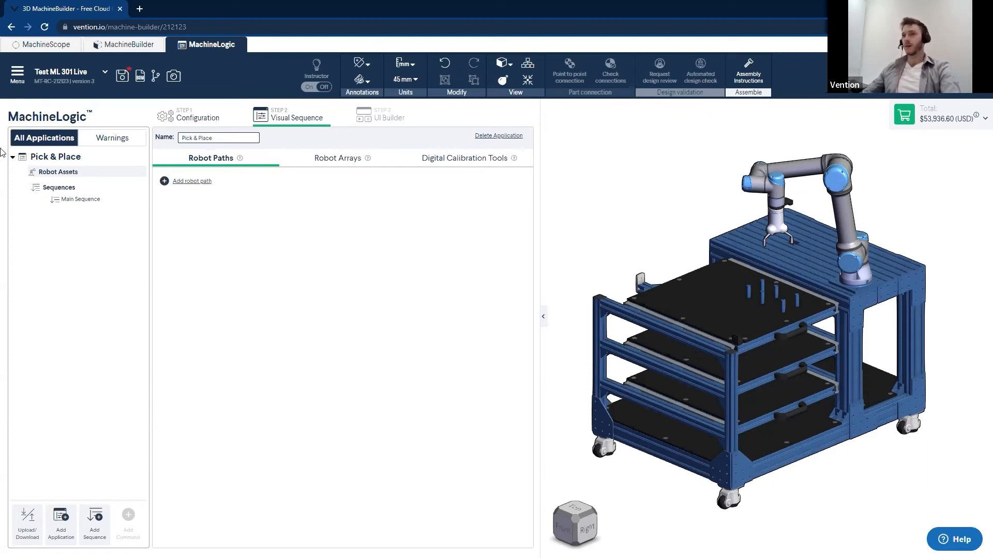
left_click(63, 190)
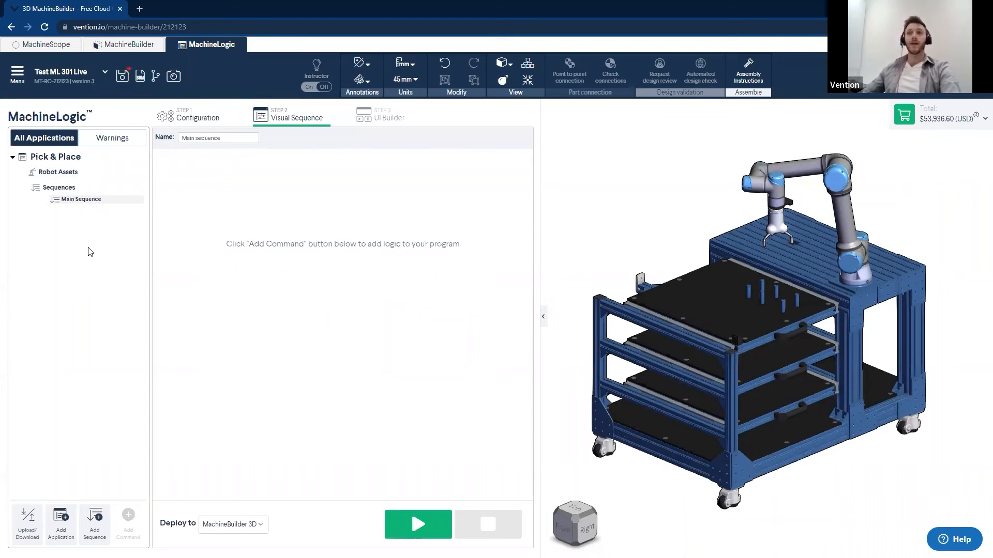
left_click(90, 200)
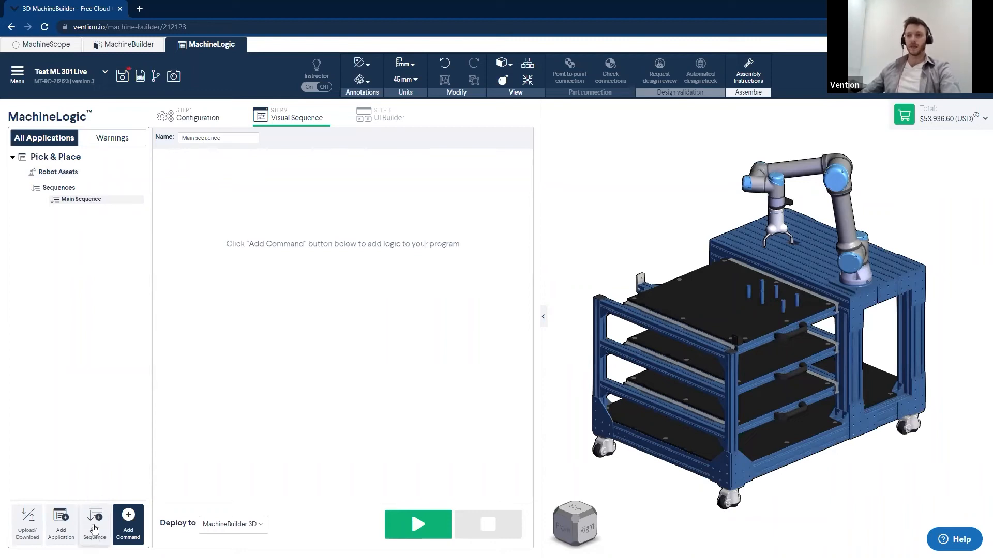
left_click(95, 517)
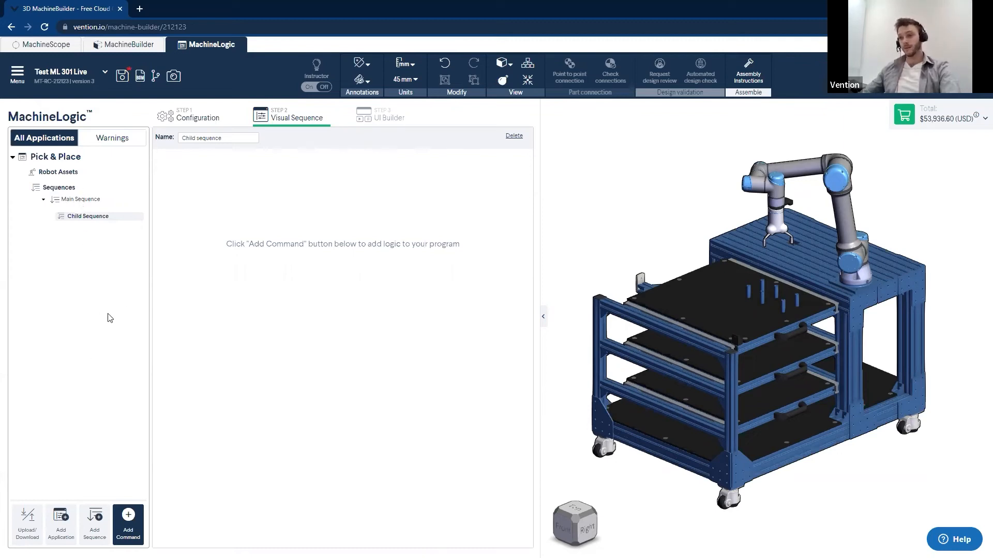
Rename the child sequence under the main sequence as Pick 1.
left_click(61, 174)
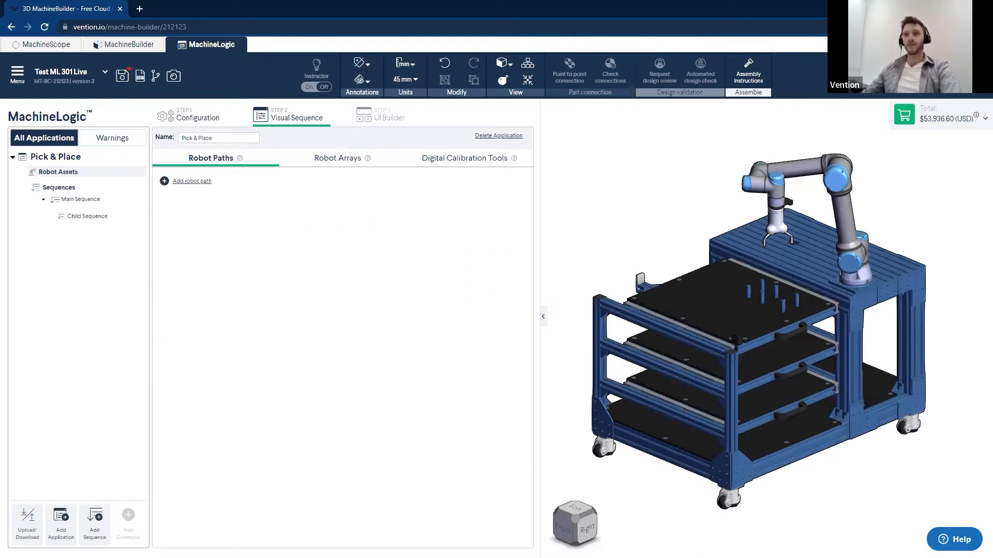
left_click(95, 218)
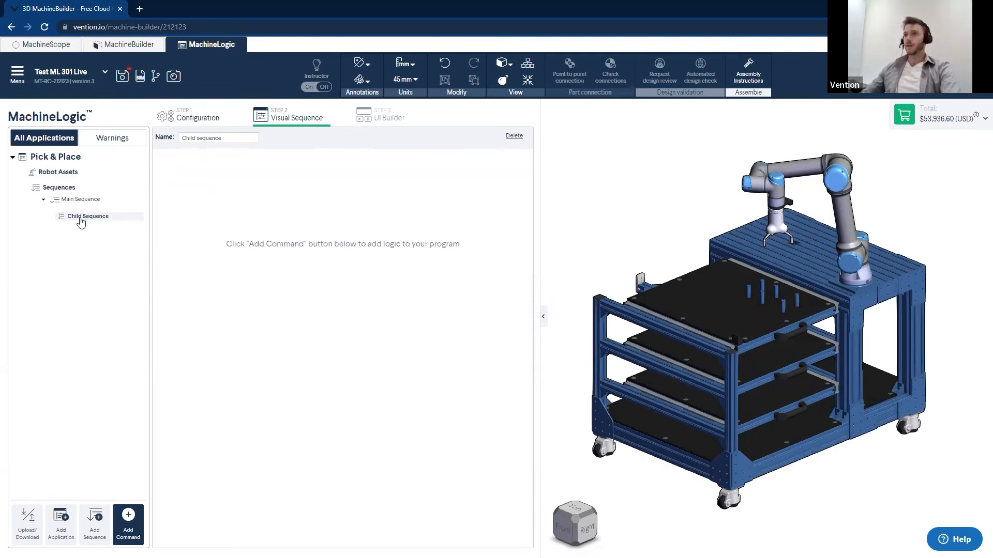
triple_click(234, 137)
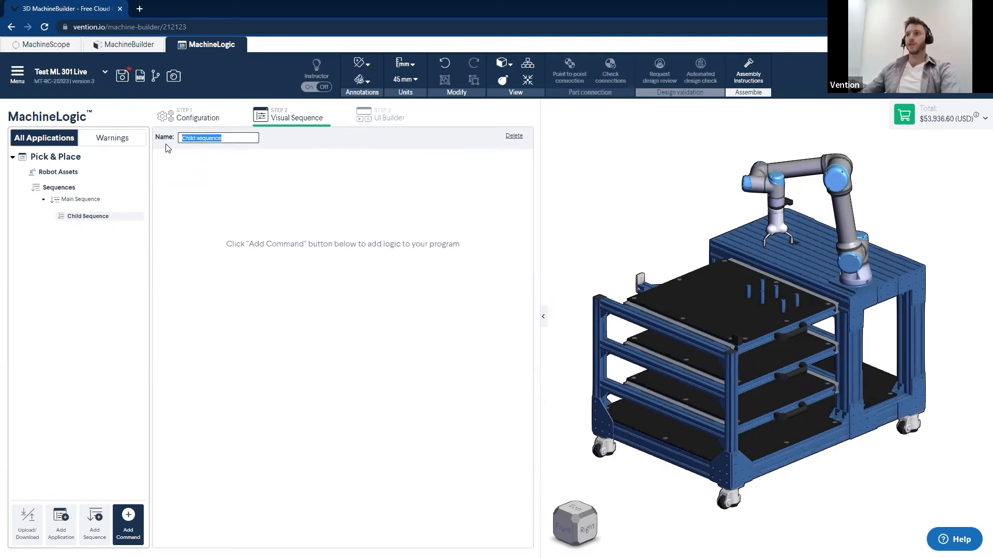
type("Pick 1")
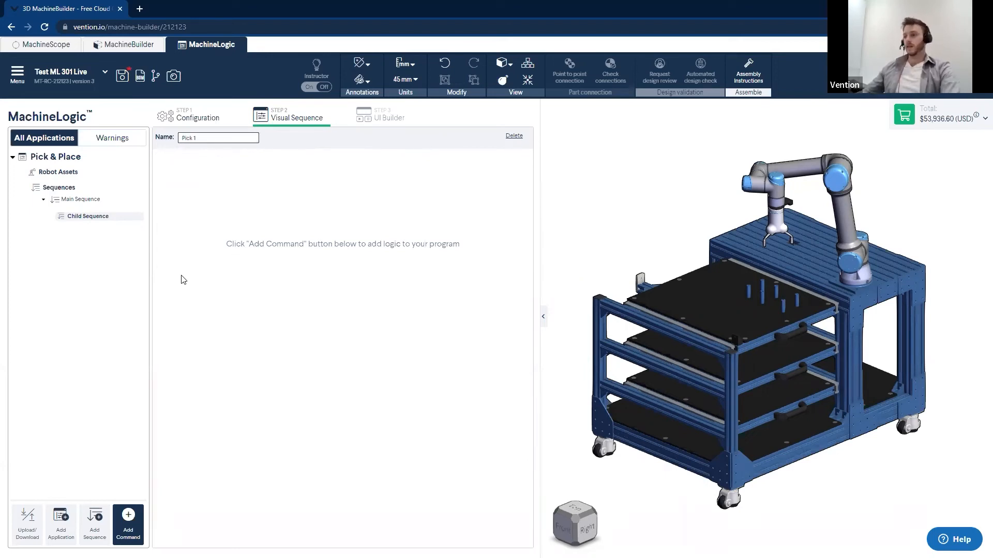
Add a robot path named Pick 1 Path to the Pick 1 sequence, with UR 5 as its robot.
left_click(130, 524)
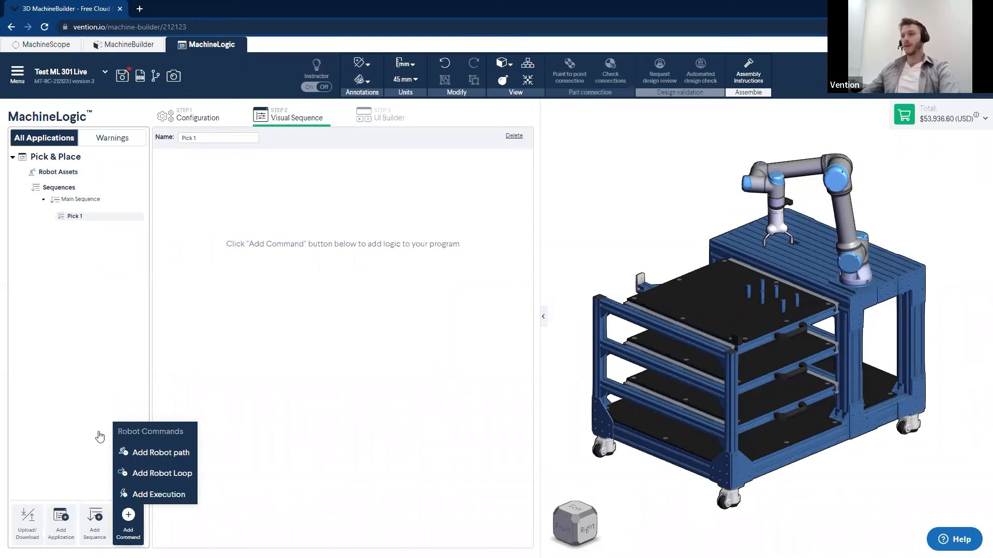
left_click(176, 454)
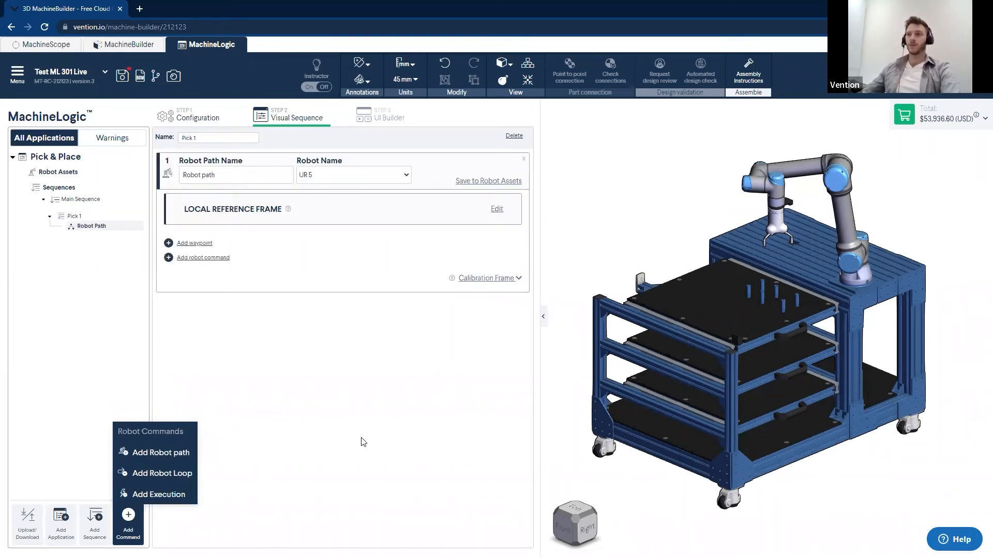
left_click(364, 429)
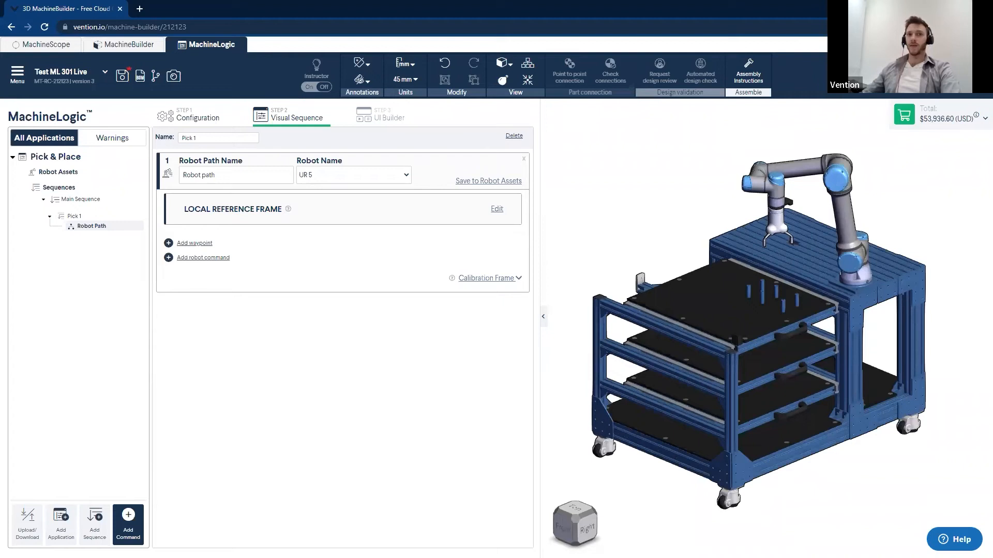
left_click_drag(258, 177, 166, 177)
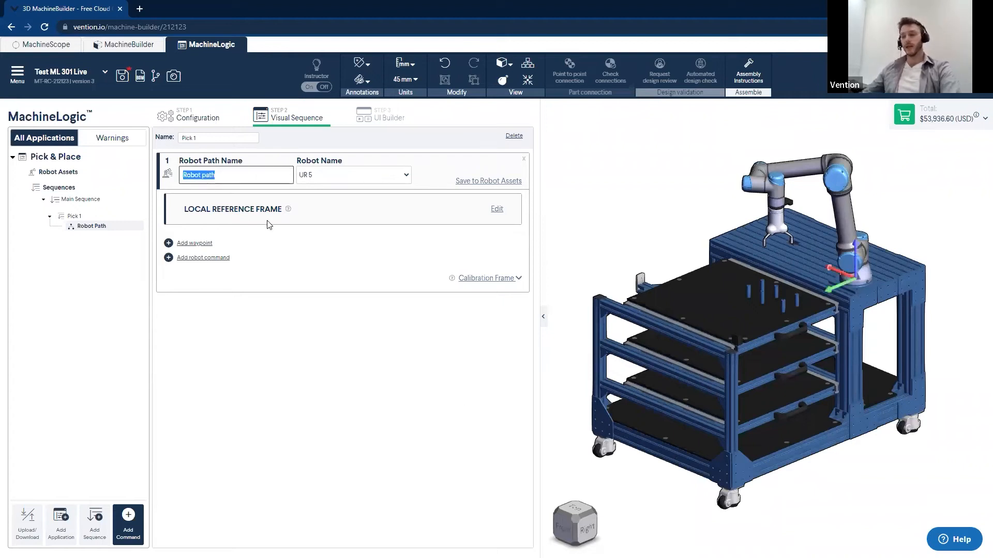
type("Pick 1 Path")
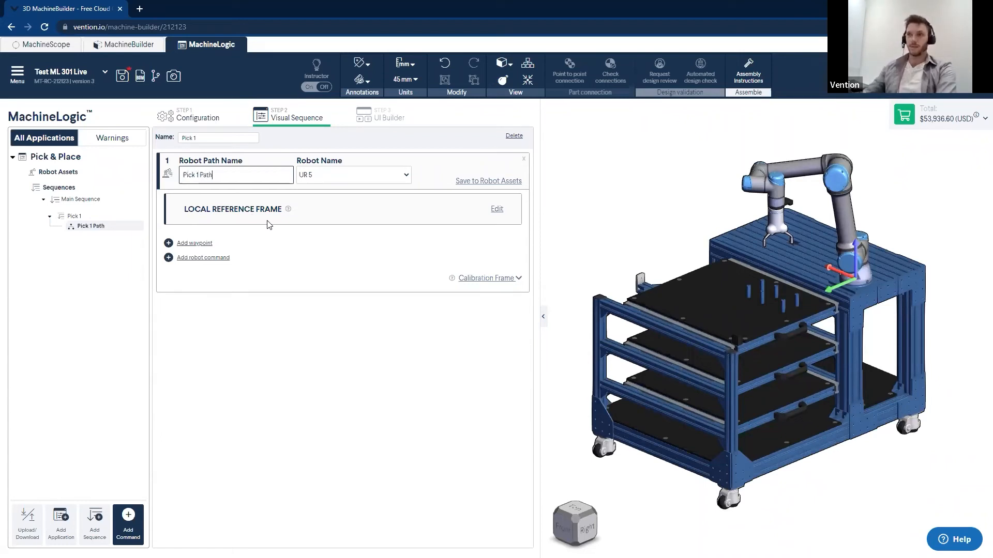
left_click(268, 365)
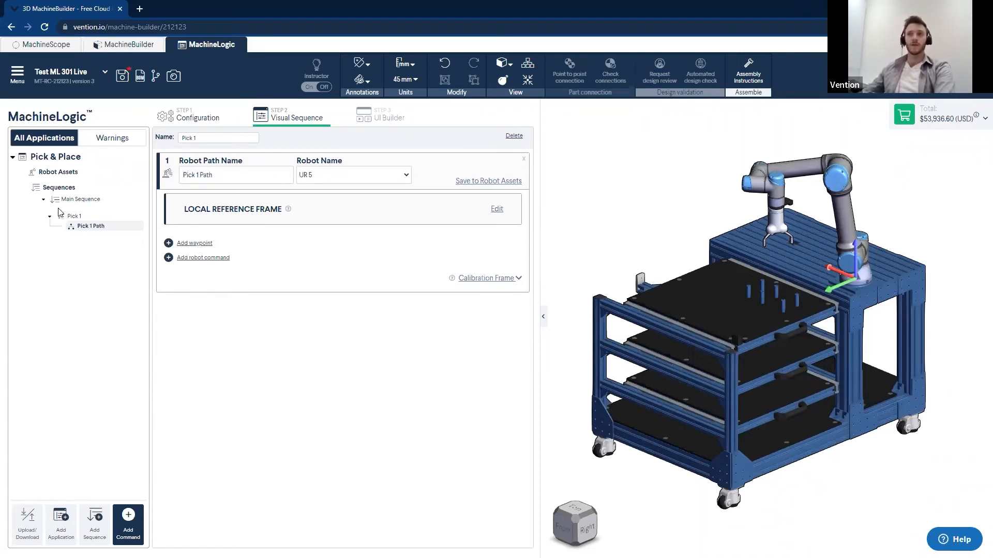
left_click(380, 176)
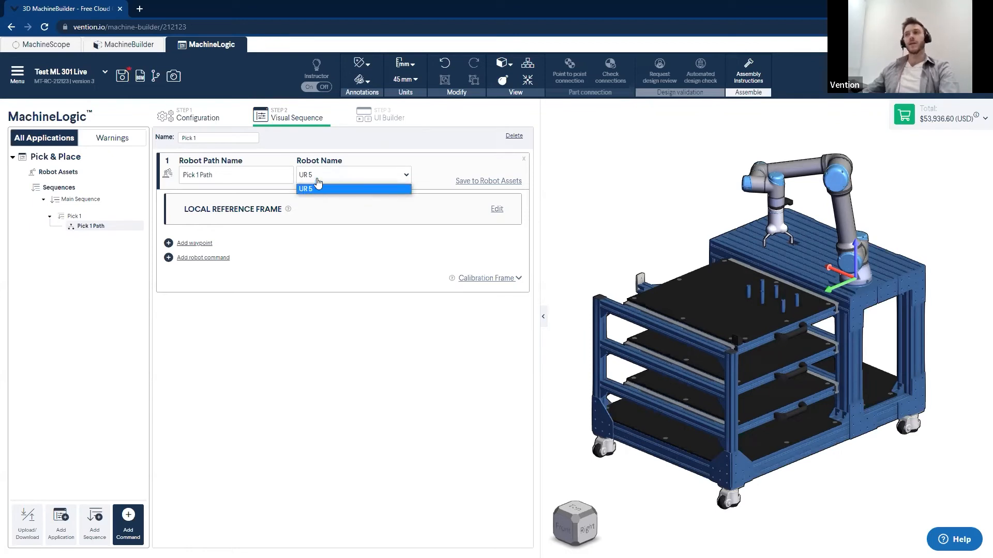
left_click(345, 188)
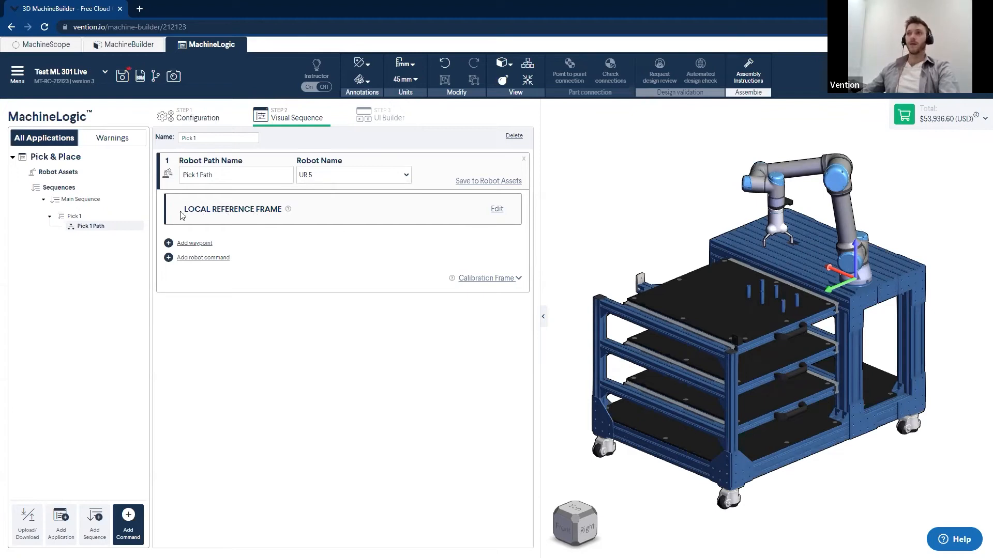
Read the local reference frame explanation and place the path's frame at the top of the peg nearest the robot base.
left_click(289, 210)
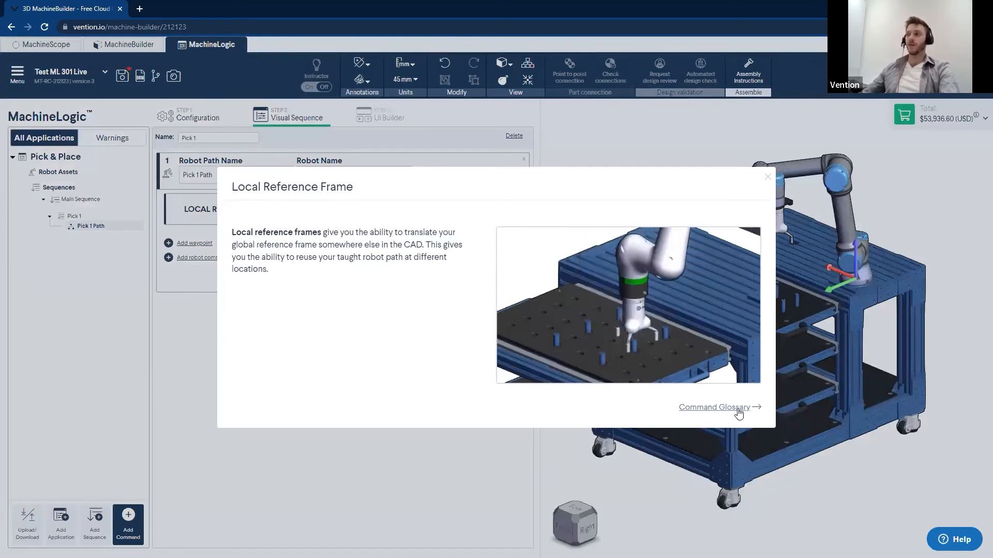
left_click(767, 178)
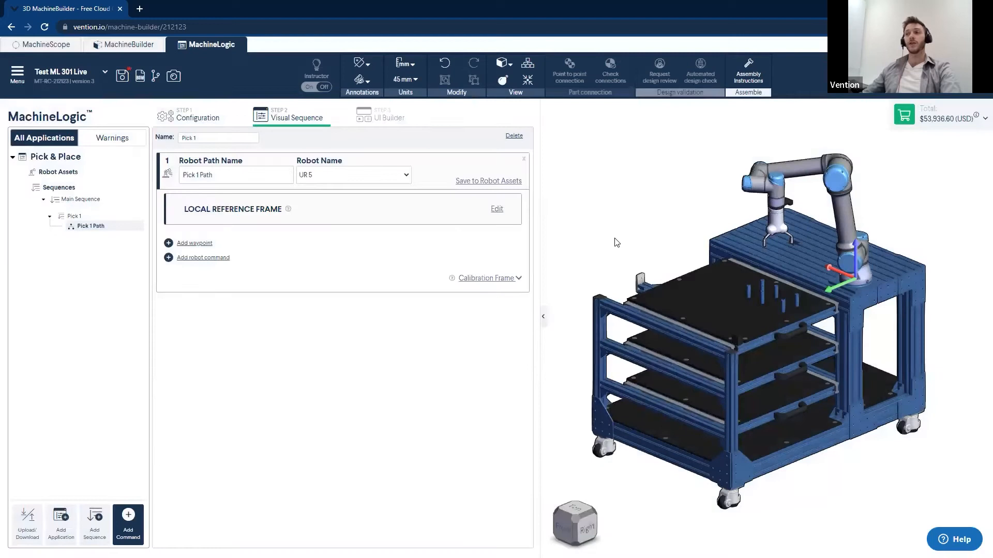
scroll(874, 295, "up", 5)
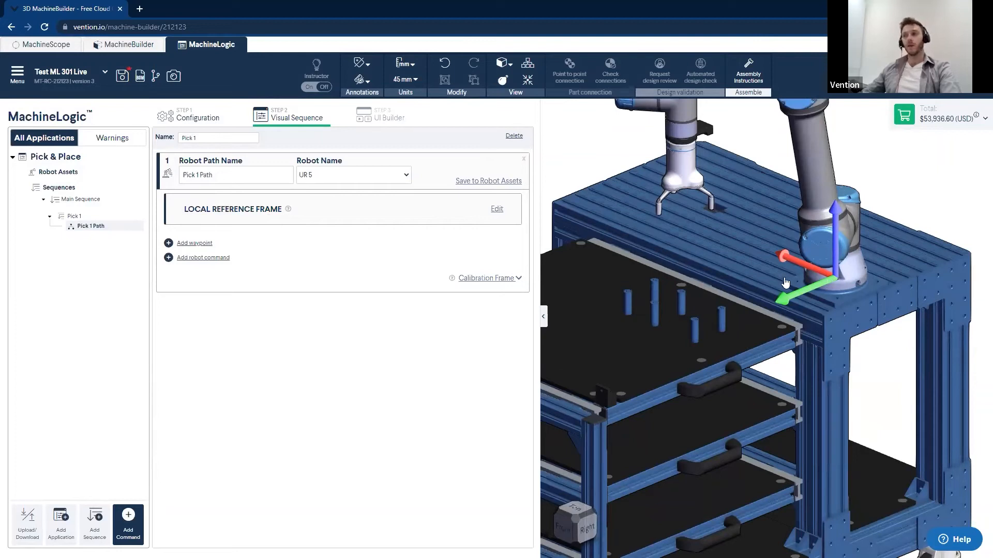
left_click(496, 209)
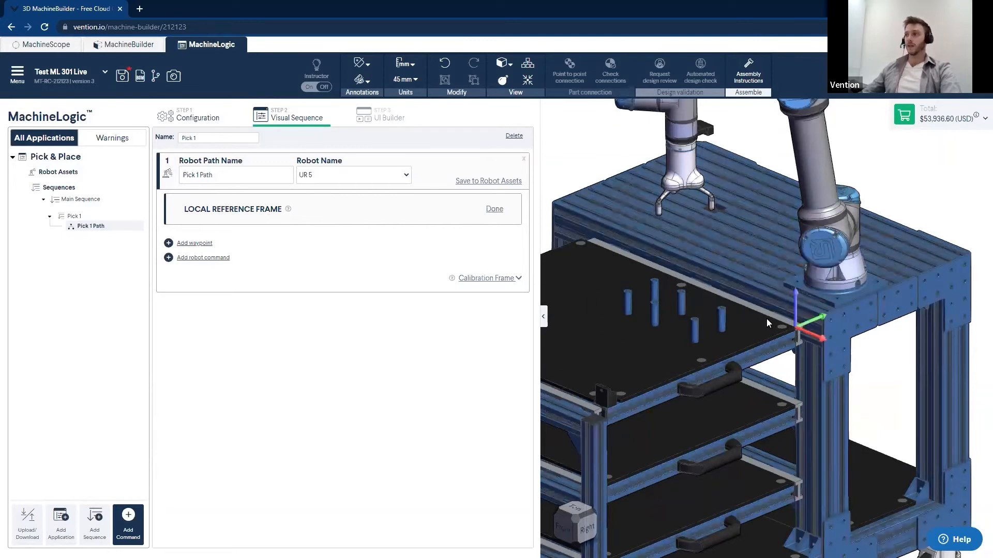
scroll(713, 317, "up", 2)
scroll(715, 318, "up", 7)
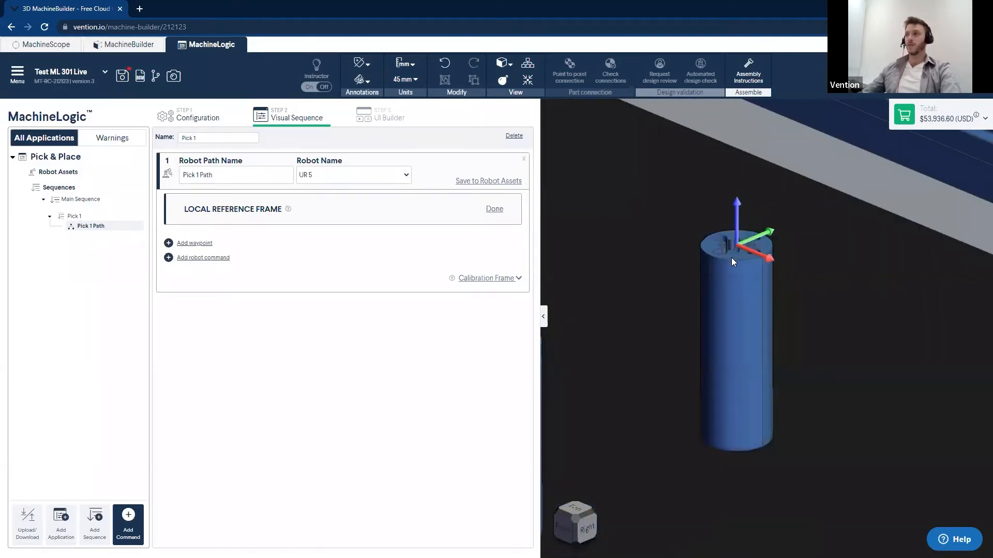
left_click(731, 258)
scroll(785, 344, "down", 8)
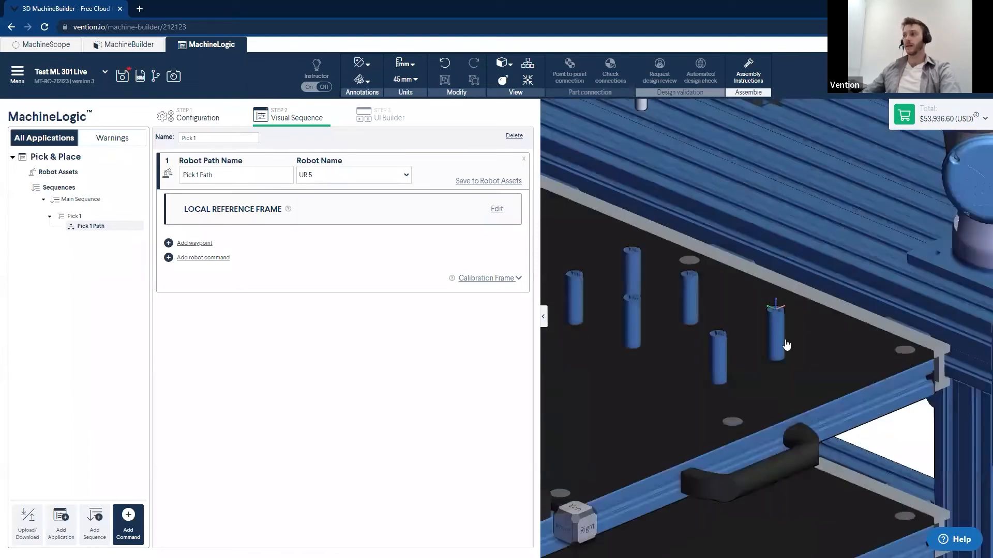
scroll(786, 344, "down", 3)
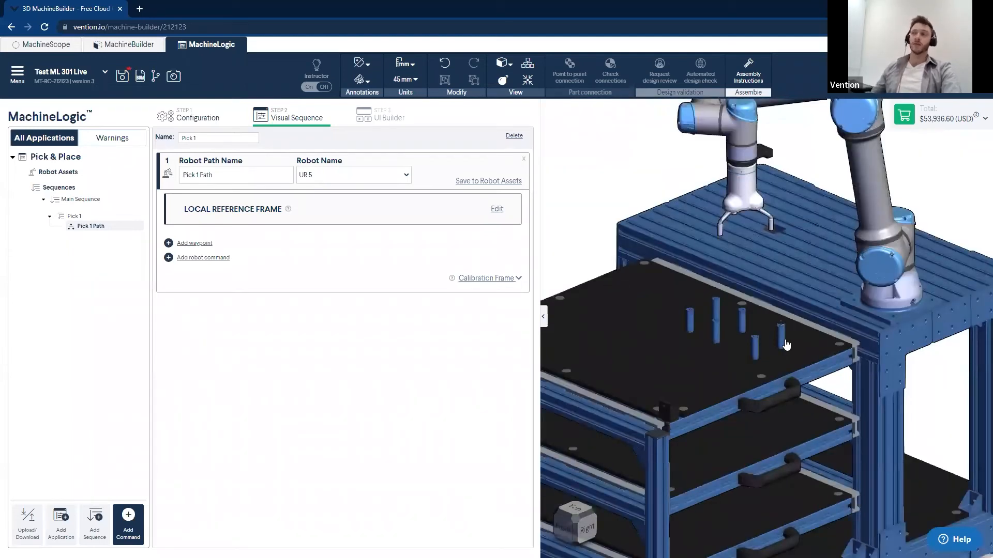
scroll(785, 345, "down", 4)
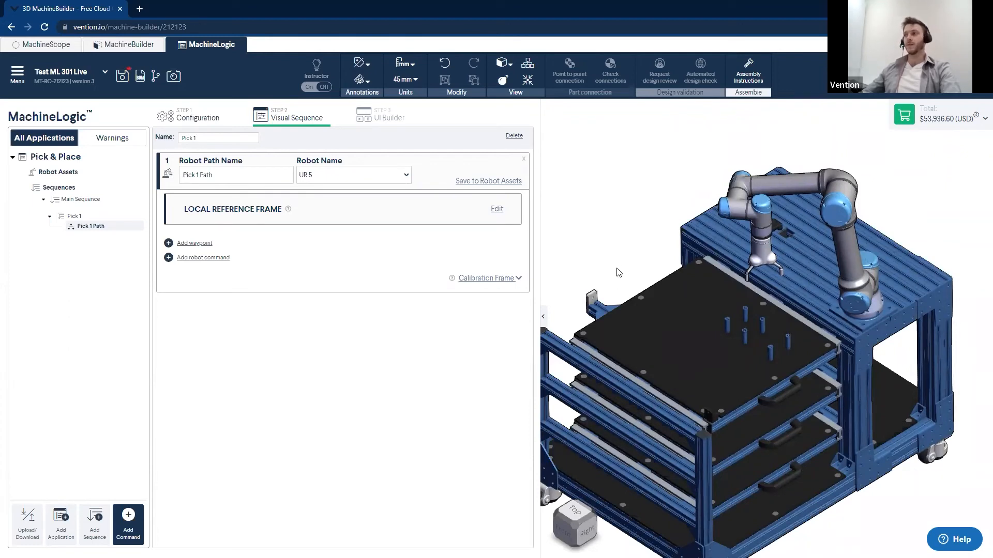
scroll(636, 271, "down", 2)
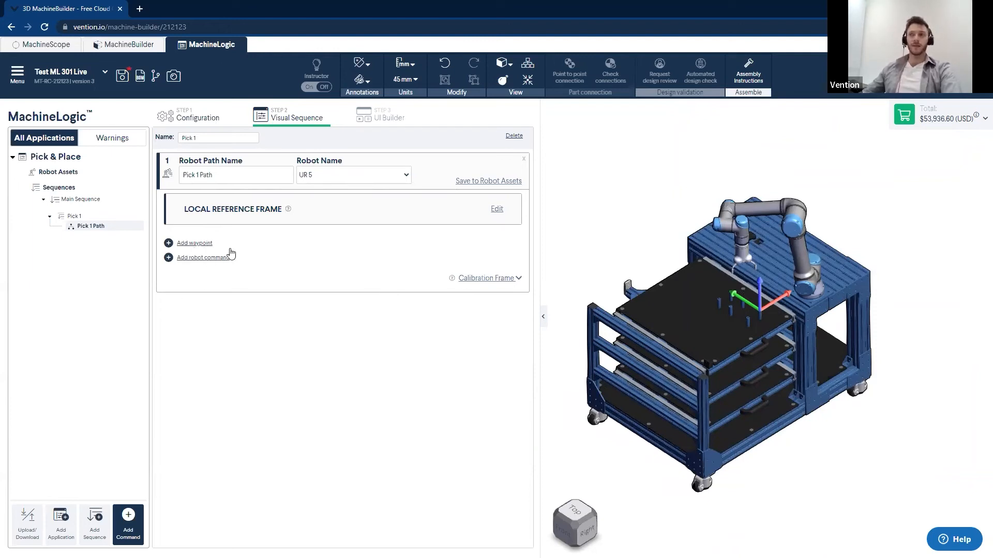
left_click(195, 243)
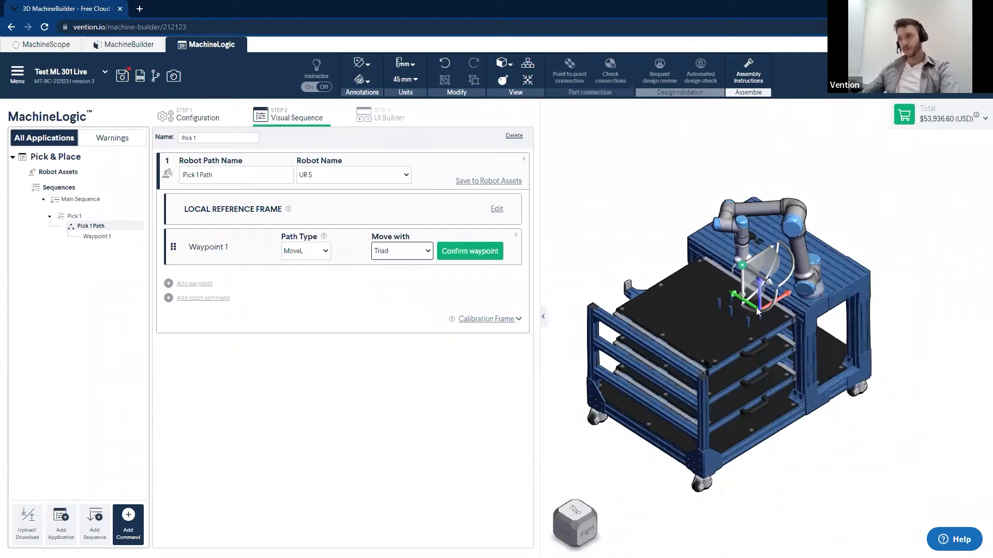
scroll(742, 265, "up", 5)
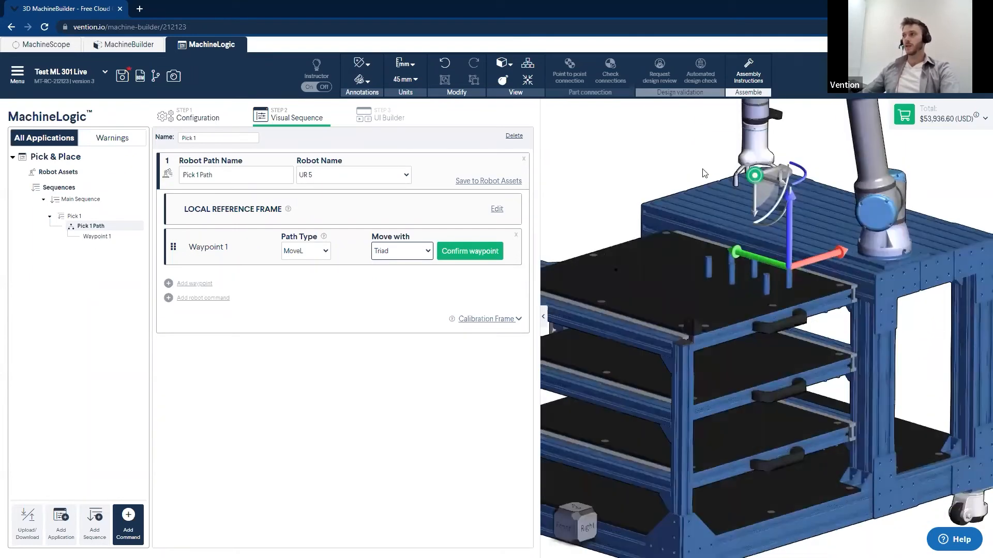
scroll(703, 174, "up", 5)
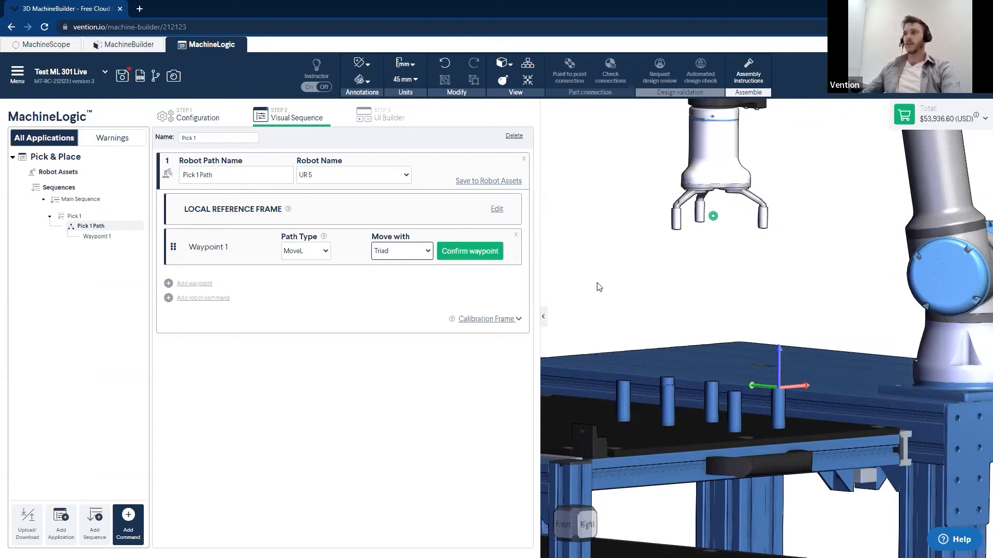
right_click_drag(636, 254, 631, 300)
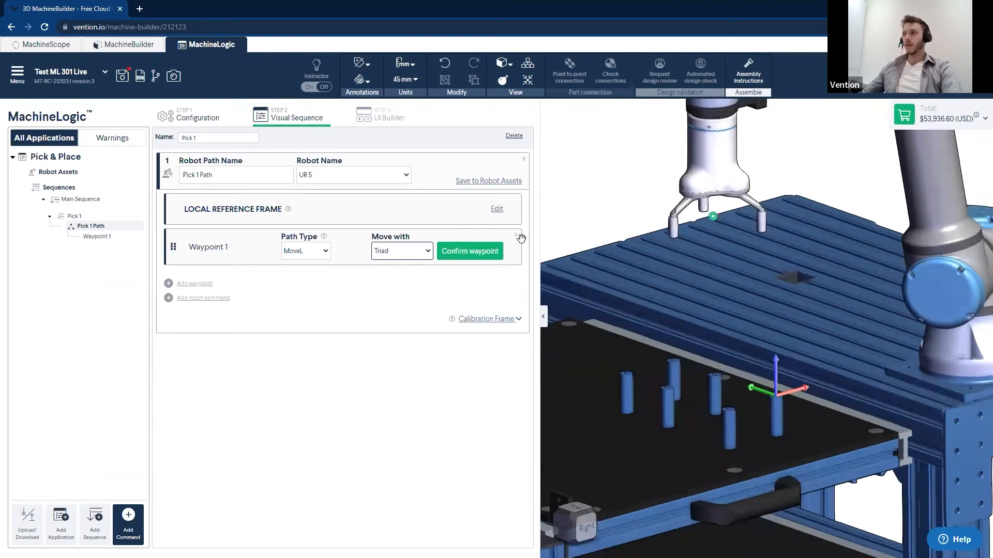
left_click(516, 235)
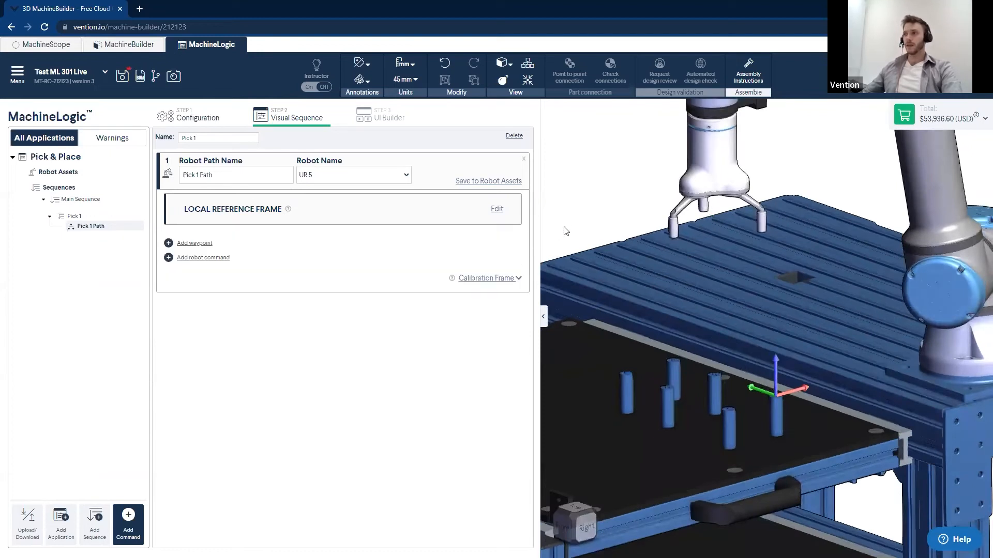
Add a waypoint to Pick 1 Path and set its movement method to Point to point.
left_click(194, 243)
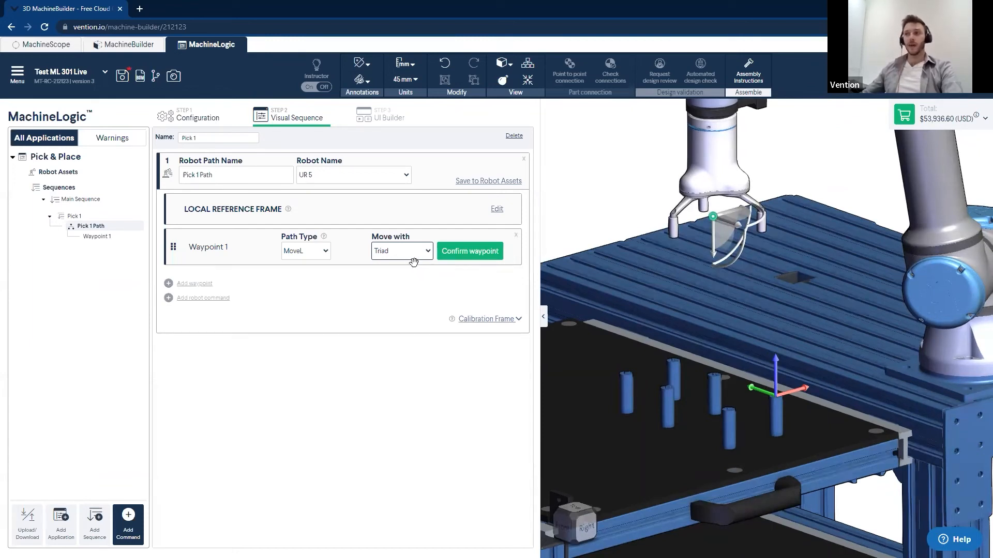
scroll(704, 254, "up", 3)
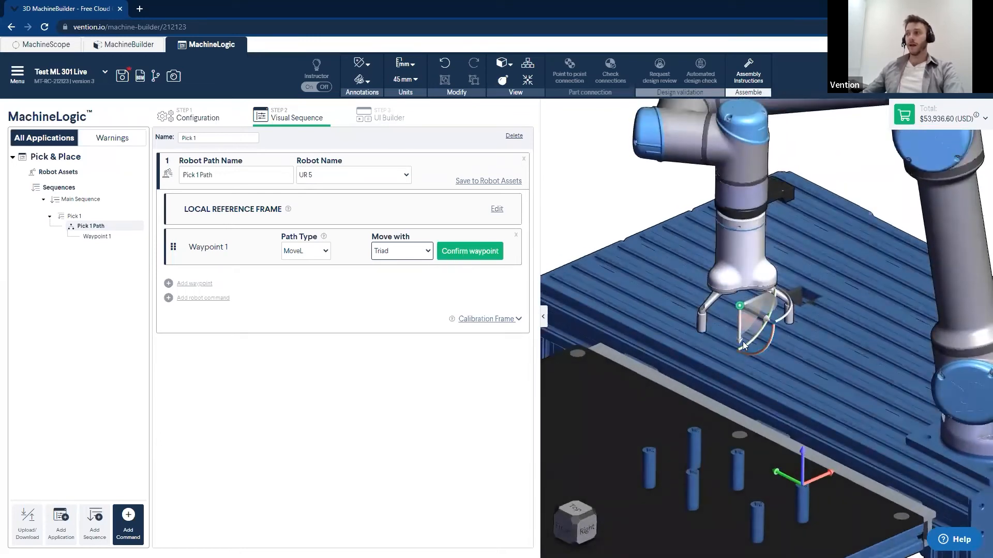
mouse_move(740, 342)
left_mouse_down()
mouse_move(741, 371)
mouse_move(745, 346)
left_mouse_up()
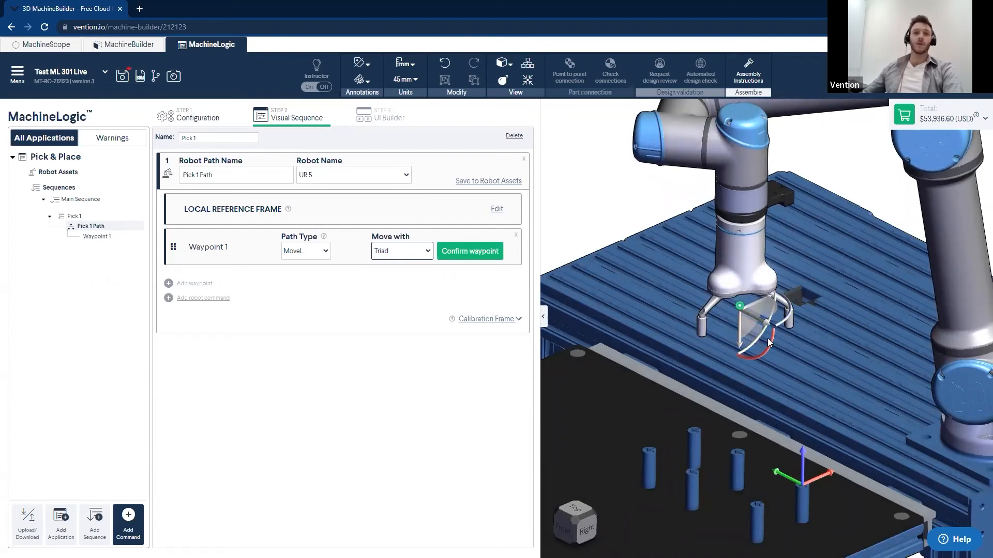
left_click(414, 252)
left_click(393, 275)
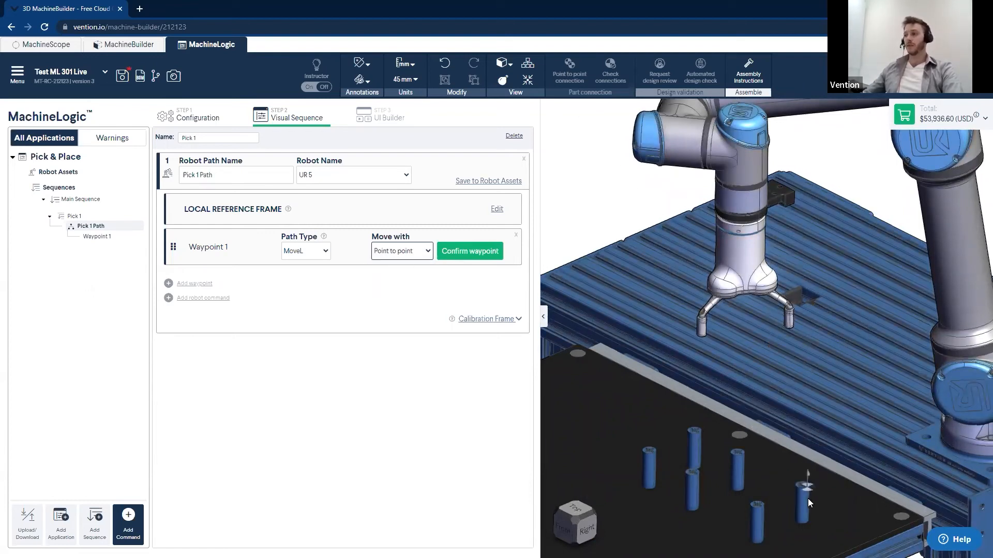
Snap Waypoint 1 onto the top centre of the peg that carries the local reference frame.
scroll(809, 494, "up", 2)
scroll(810, 494, "up", 4)
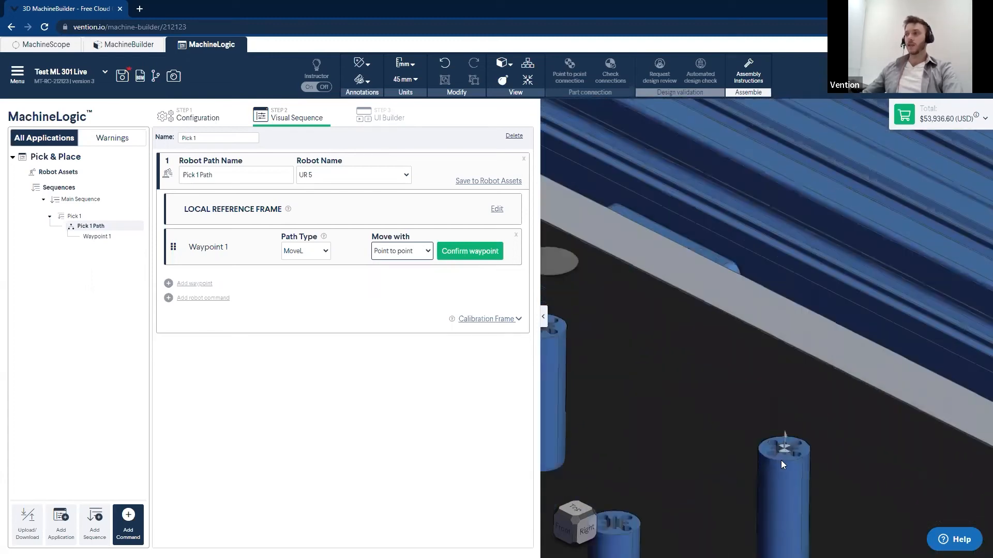
left_click(778, 461)
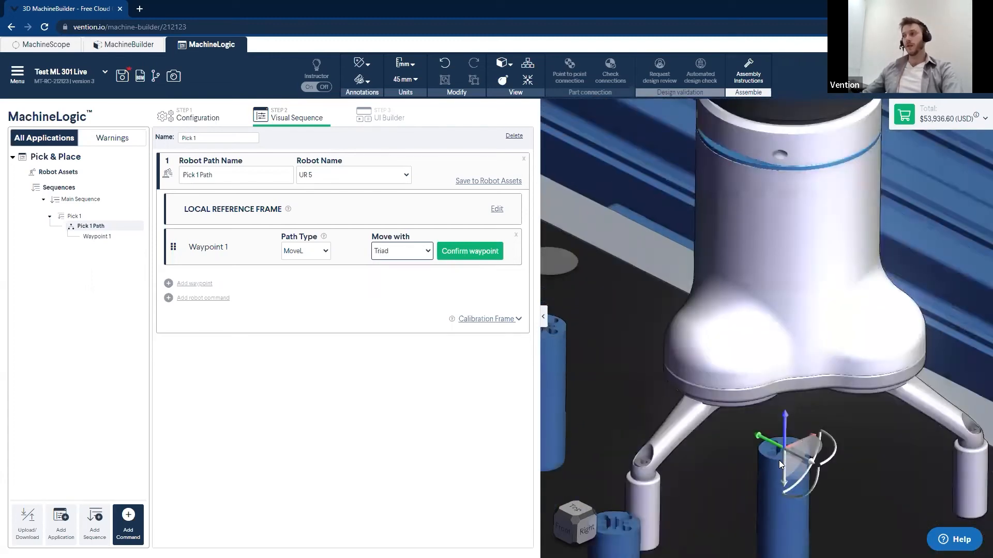
scroll(769, 357, "down", 2)
scroll(769, 357, "down", 2)
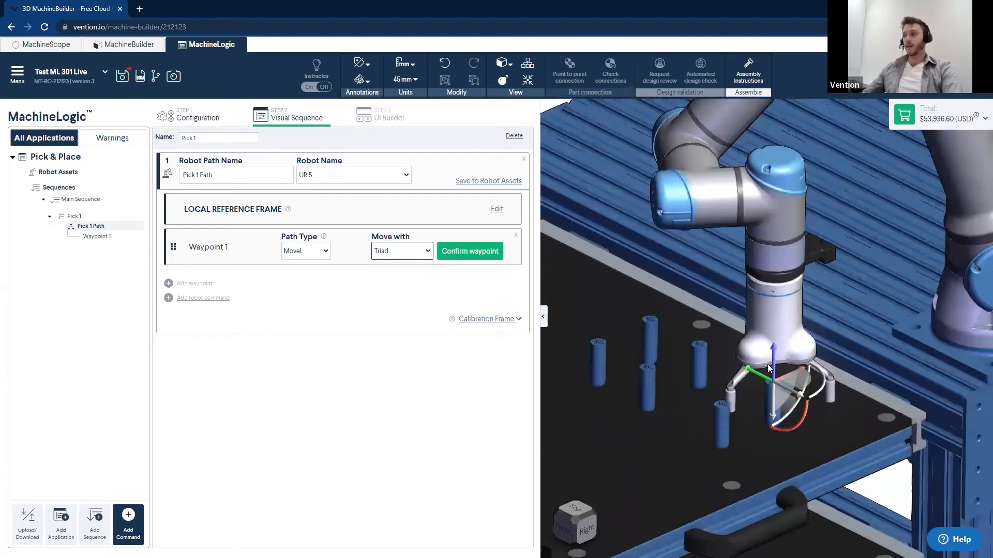
Examine the robot's current position and joint values for Waypoint 1 in the Jogger, closing it without moving the robot.
left_click(398, 253)
left_click(400, 284)
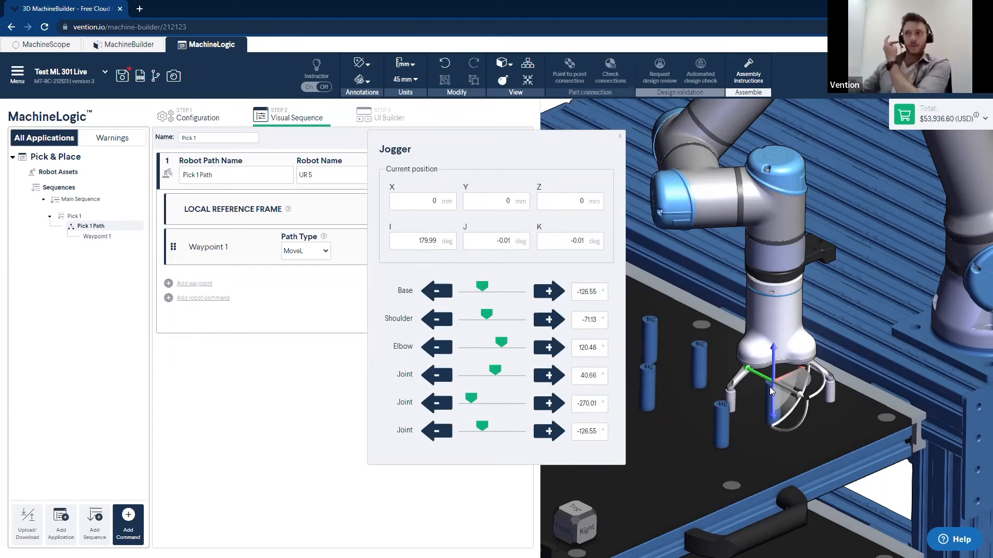
left_click(365, 301)
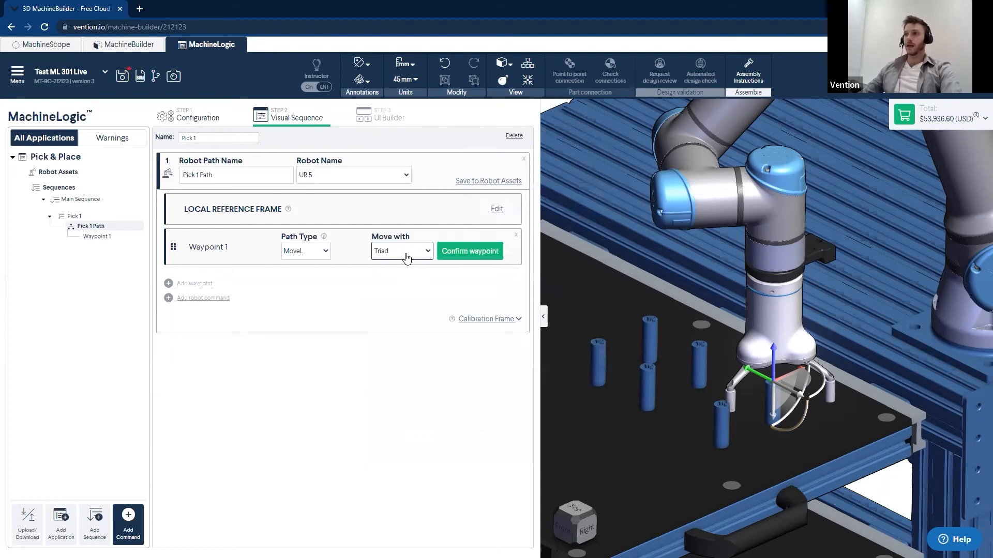
left_click(417, 258)
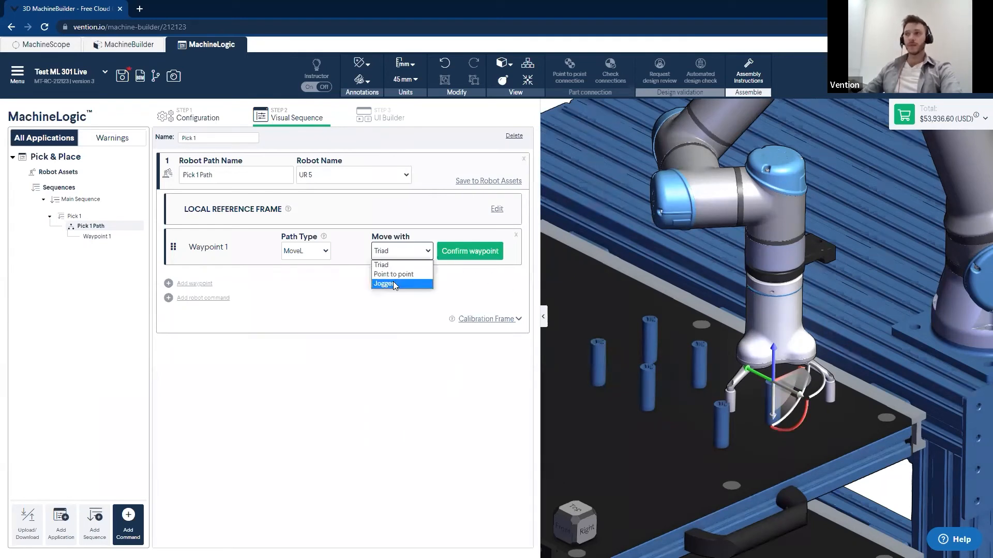
left_click(462, 288)
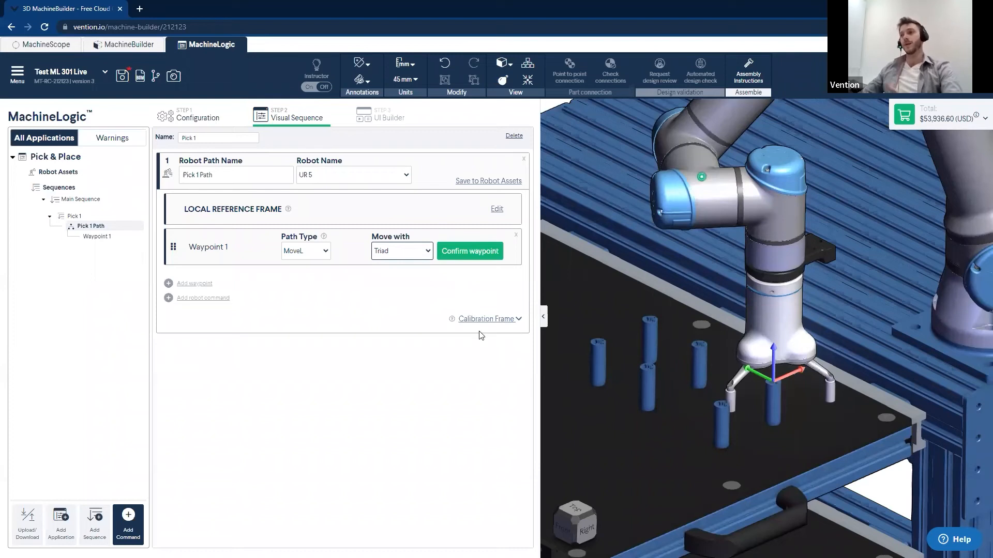
Delete Waypoint 1 from Pick 1 Path.
left_click(412, 253)
left_click(397, 263)
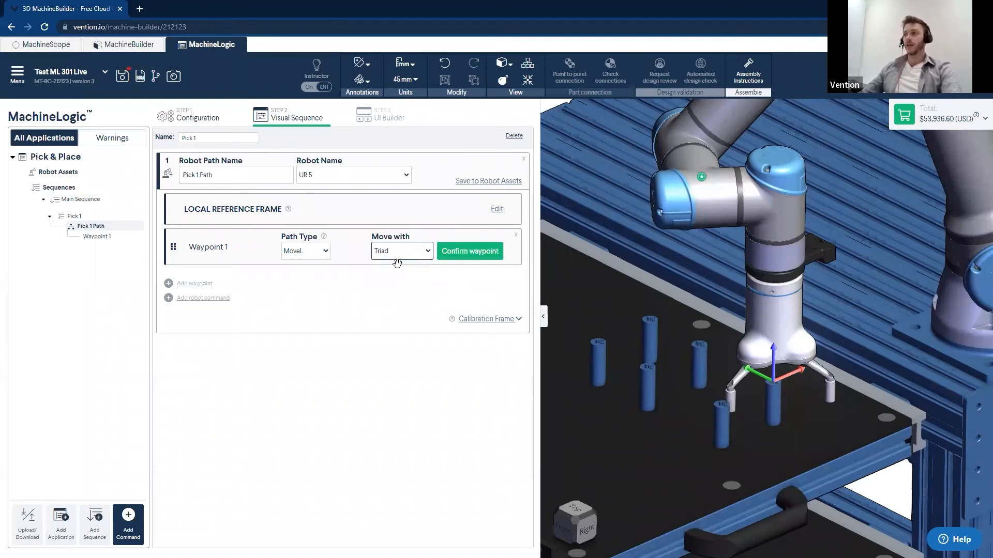
left_click(515, 235)
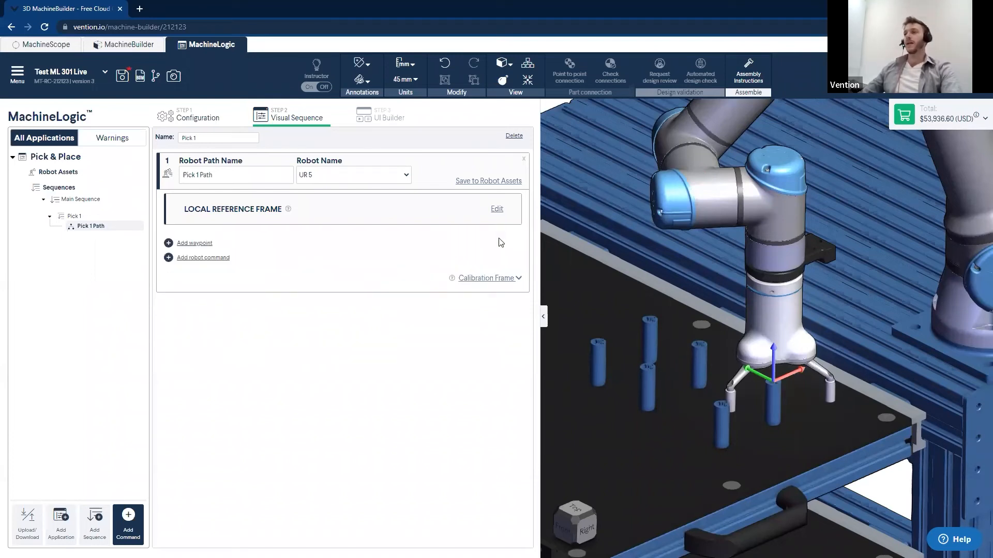
Add a confirmed waypoint directly above the reference-frame peg by snapping it point to point on the peg's top and raising it vertically.
left_click(192, 244)
left_click(392, 251)
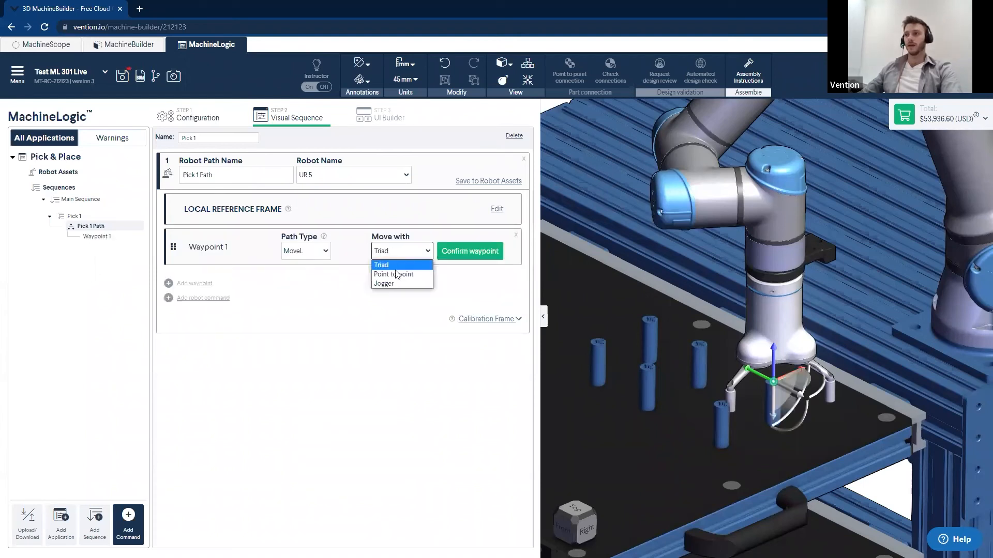
left_click(398, 274)
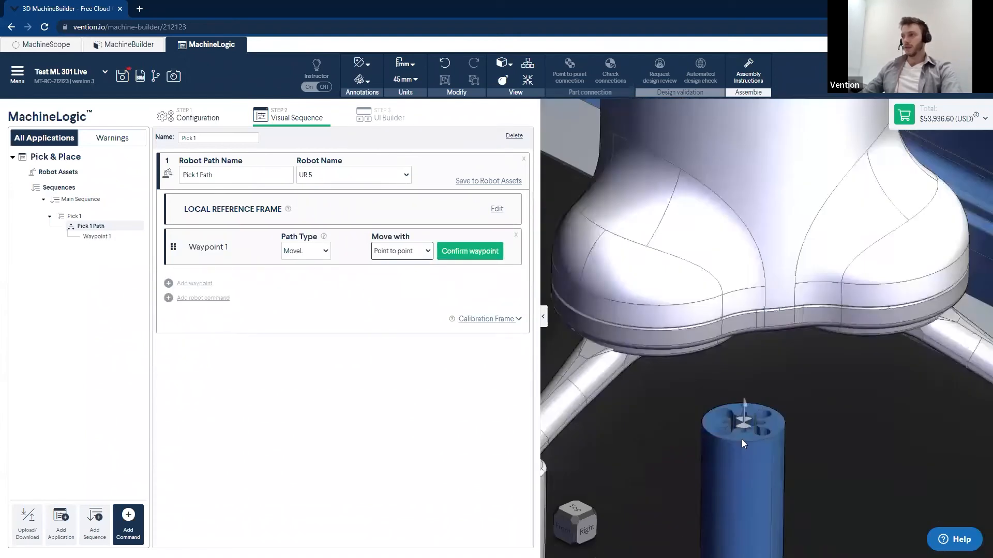
left_click(742, 440)
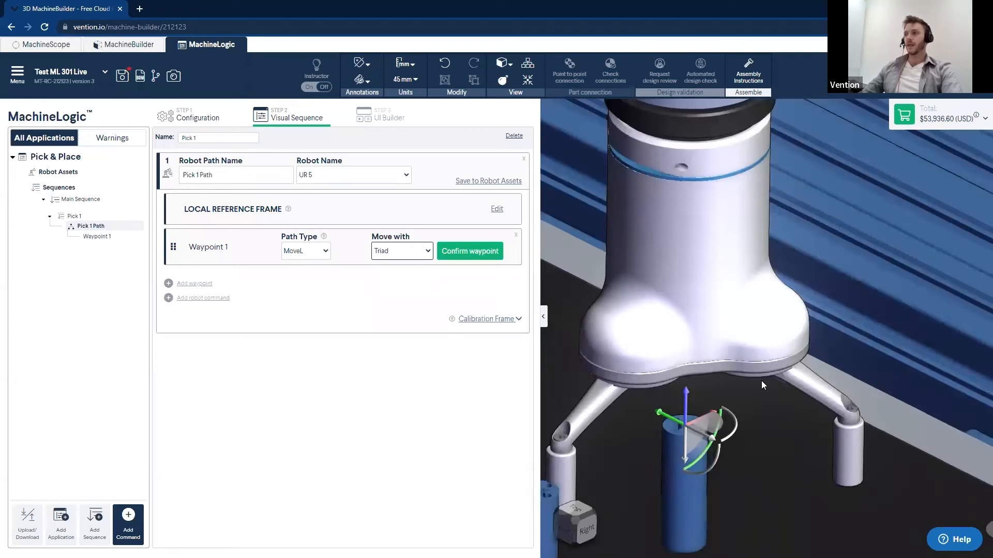
scroll(761, 381, "down", 5)
left_click_drag(733, 373, 736, 147)
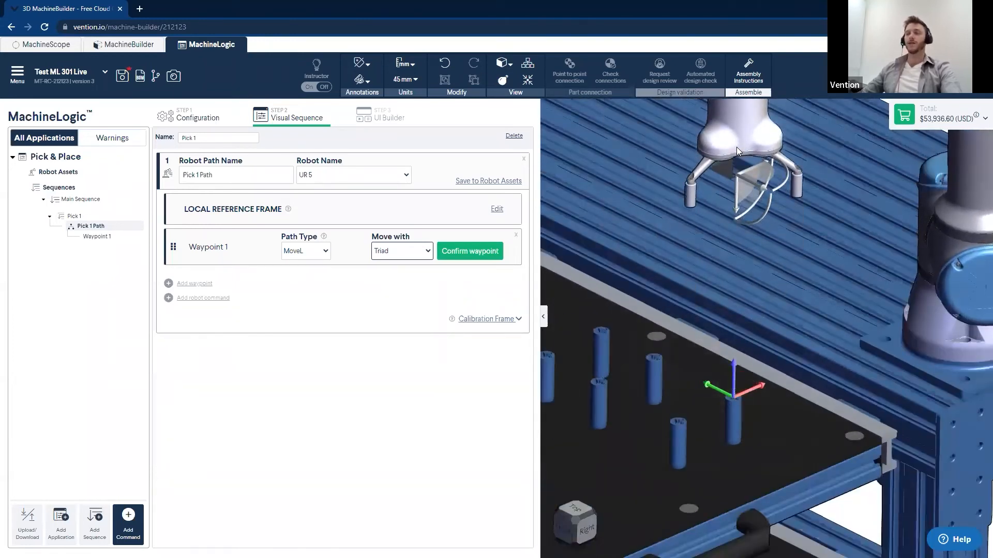
left_click(482, 253)
Add a second waypoint with Point to point on the top of the reference-frame peg and confirm it.
scroll(688, 339, "down", 5)
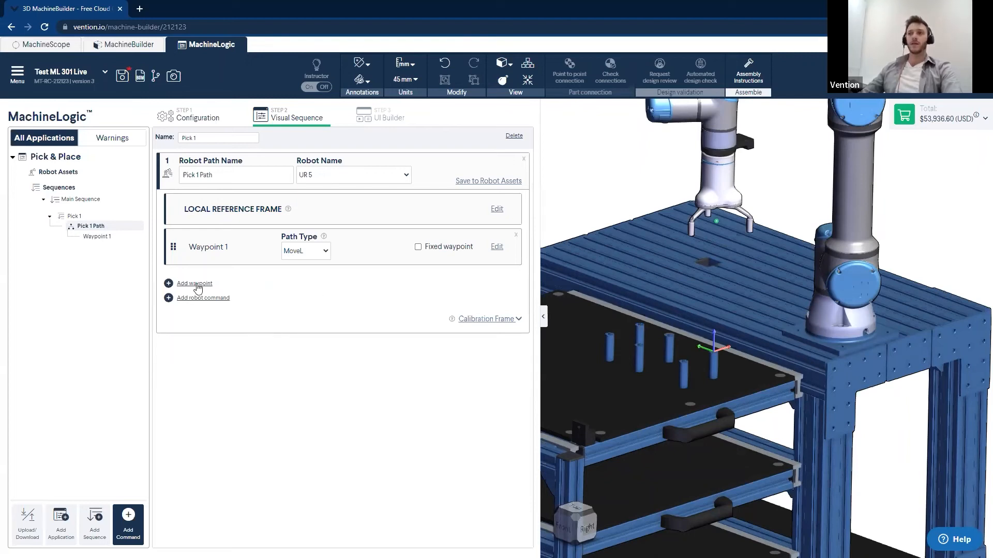
left_click(194, 283)
left_click(404, 293)
left_click(397, 306)
scroll(725, 357, "up", 10)
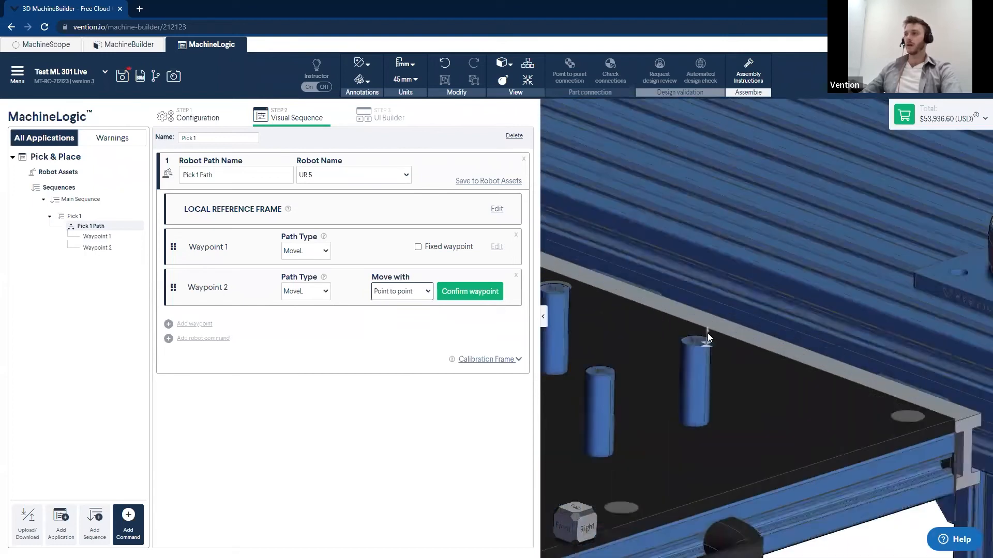
left_click(695, 329)
scroll(753, 346, "down", 8)
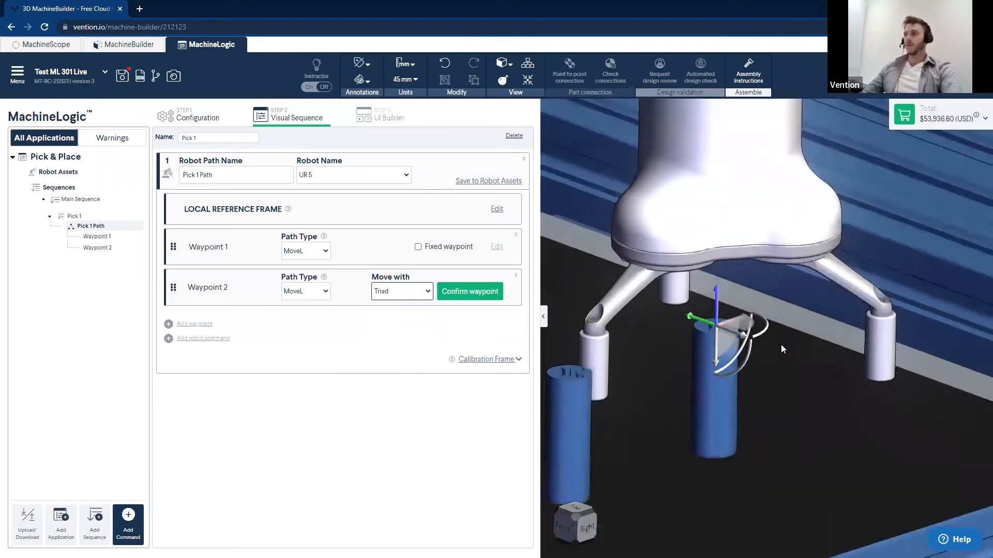
left_click(454, 292)
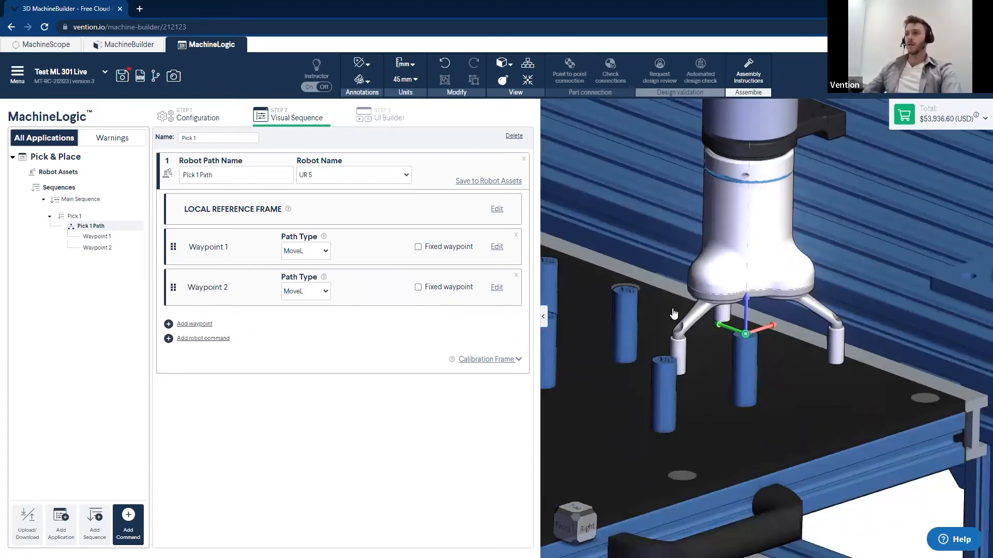
Add a Gripper open/close command with motion Open and place it between the two waypoints.
scroll(637, 330, "down", 1)
scroll(637, 330, "down", 5)
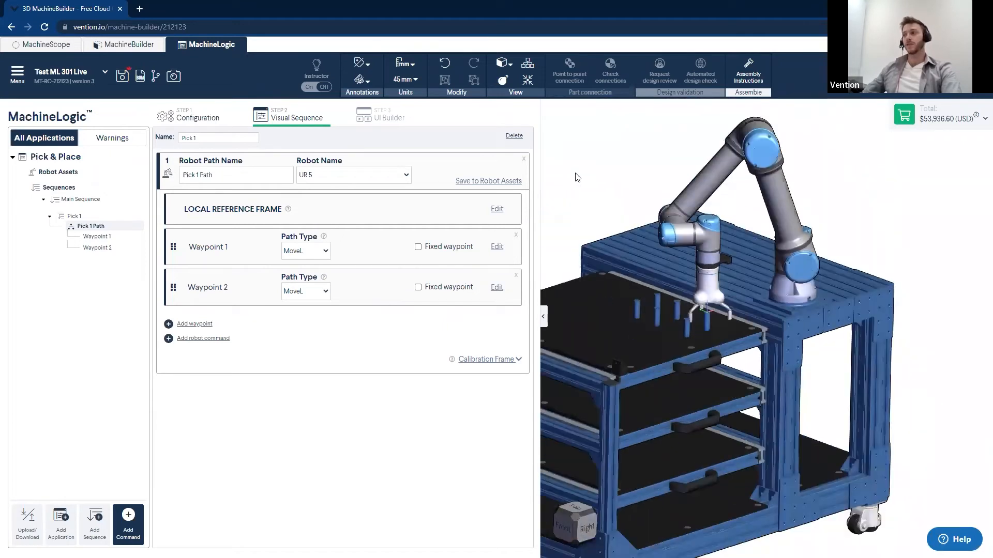
left_click_drag(680, 171, 718, 185)
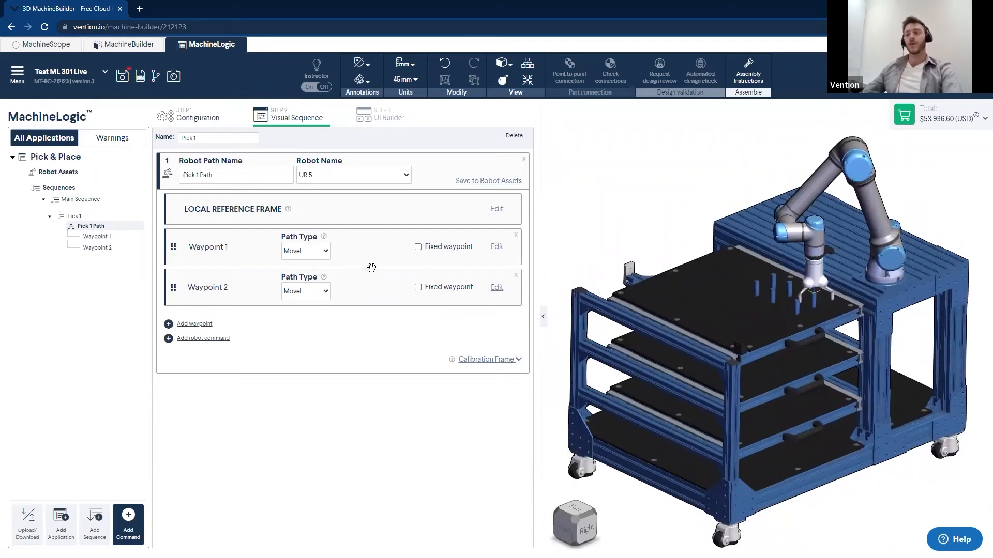
scroll(814, 309, "up", 2)
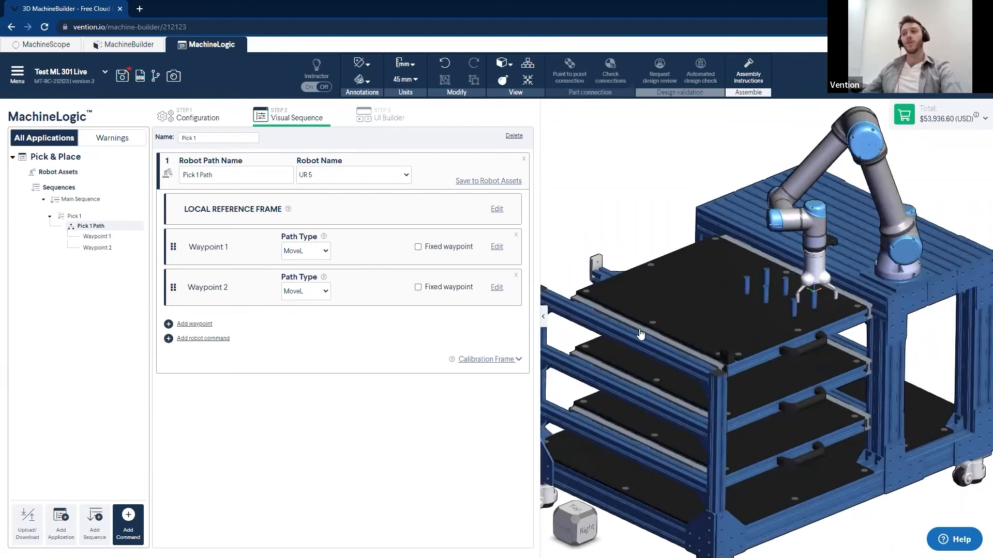
left_click(185, 340)
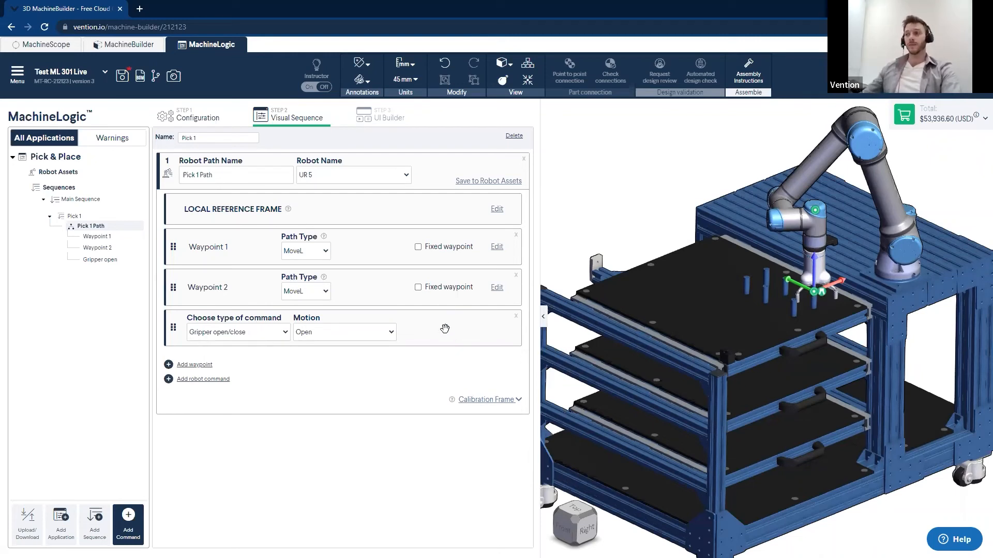
left_click_drag(446, 318, 443, 275)
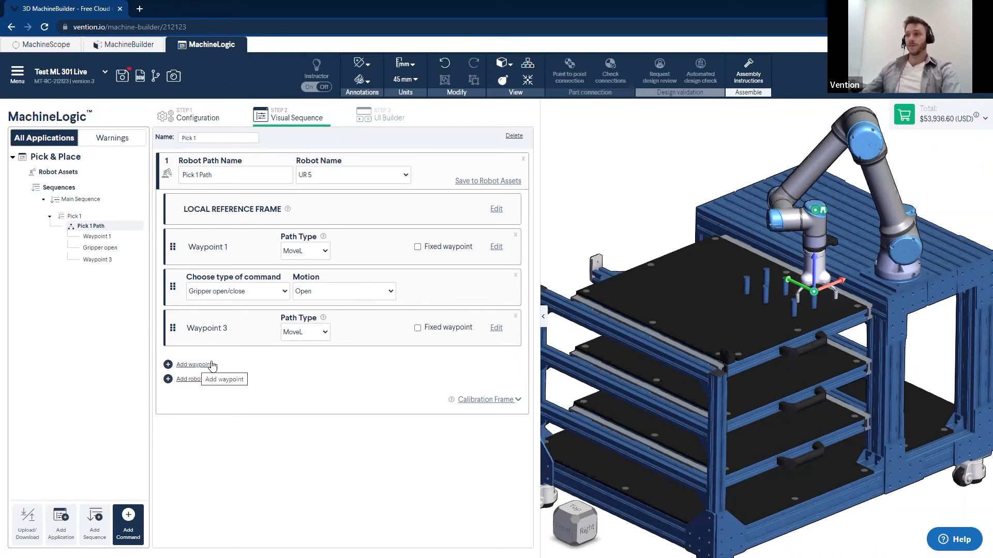
Preview both waypoints and add a Gripper open/close command with motion Close after Waypoint 3.
left_click(356, 245)
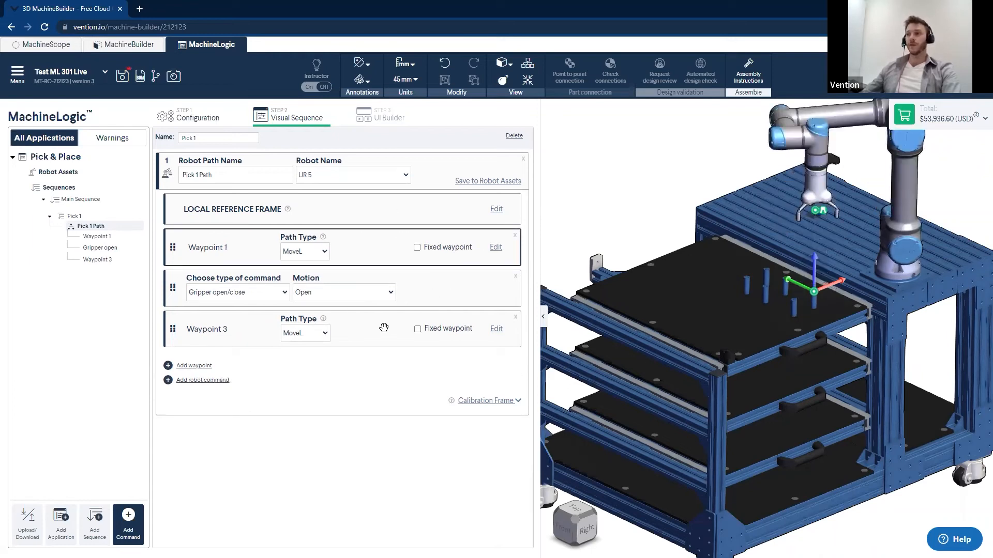
left_click(384, 328)
left_click(202, 380)
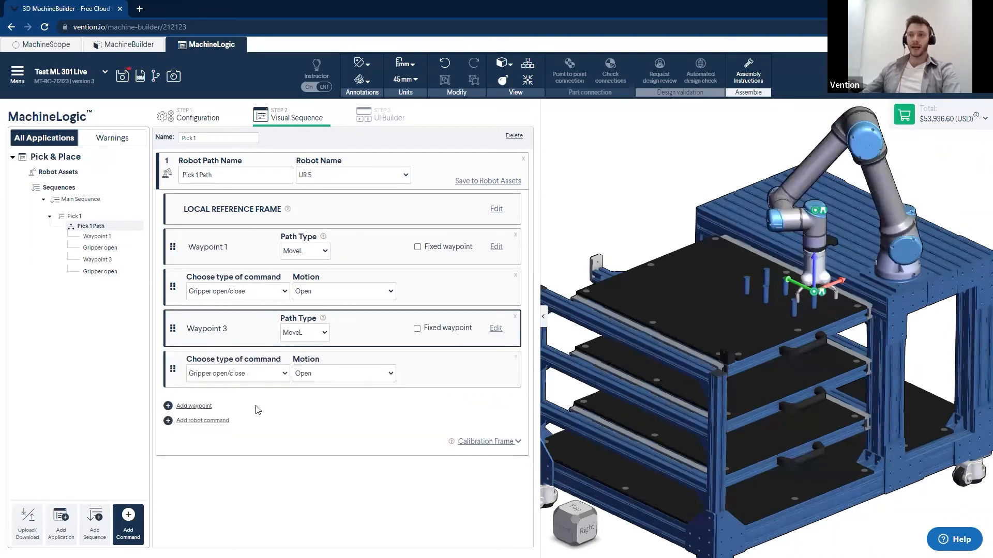
left_click(318, 382)
left_click(318, 399)
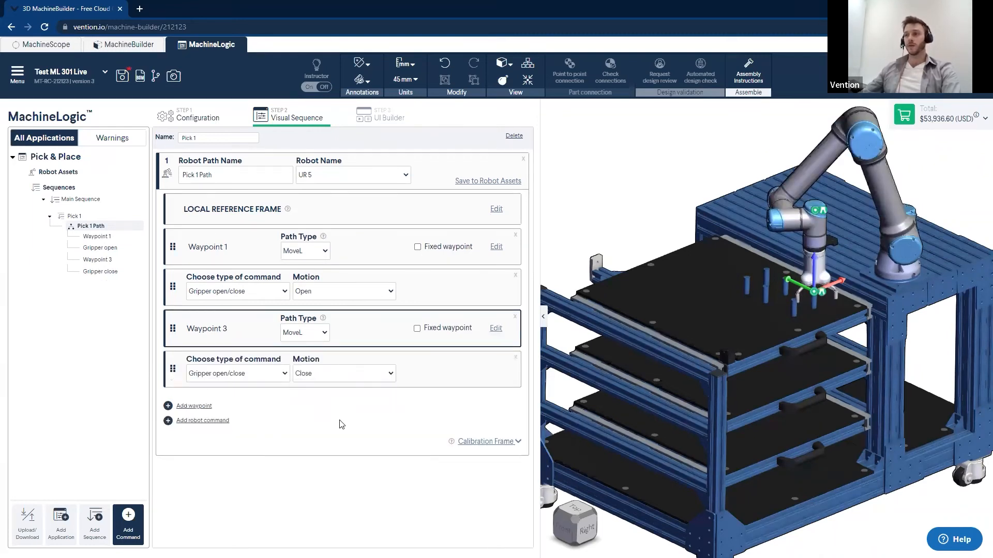
Add a waypoint after the gripper close command at Waypoint 1's position above the peg and confirm it.
left_click(176, 405)
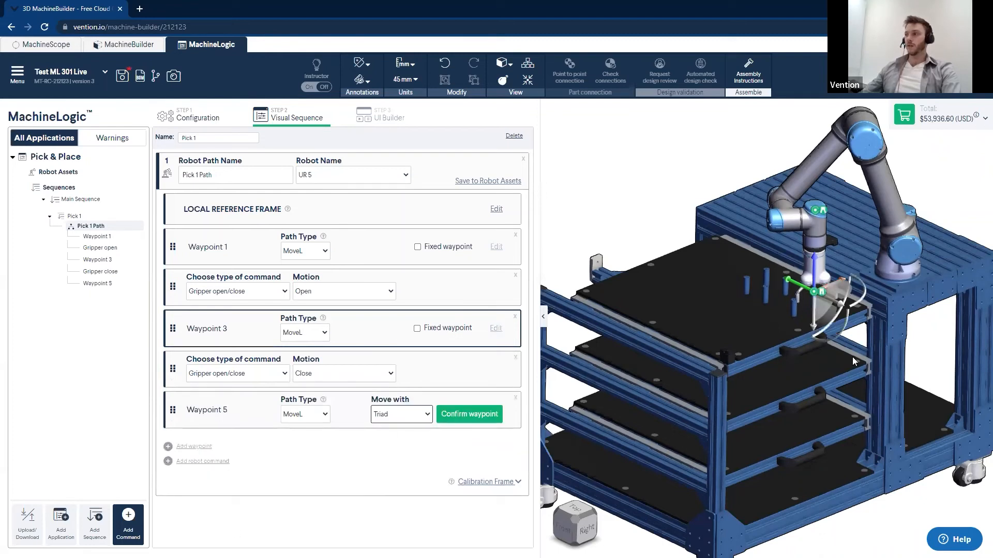
left_click(367, 246)
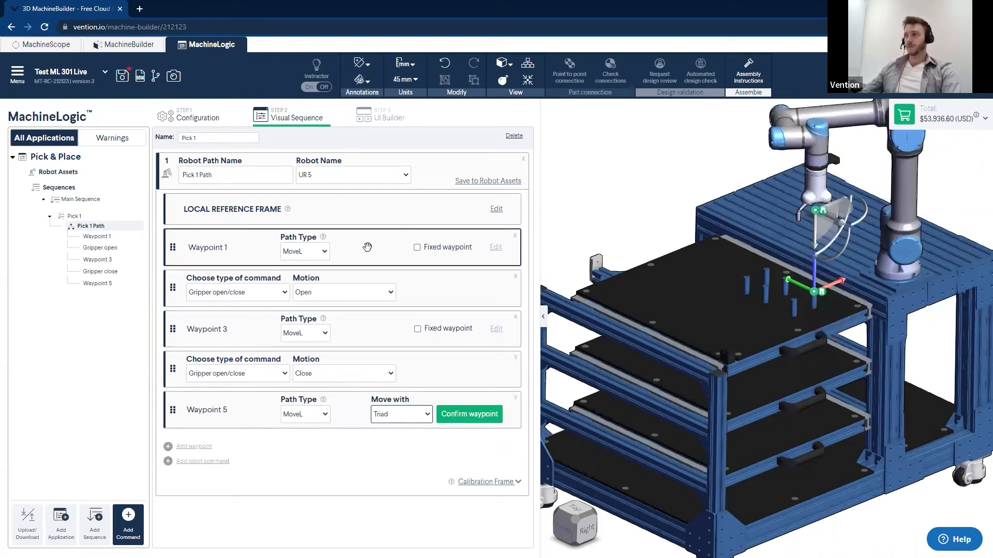
left_click(467, 415)
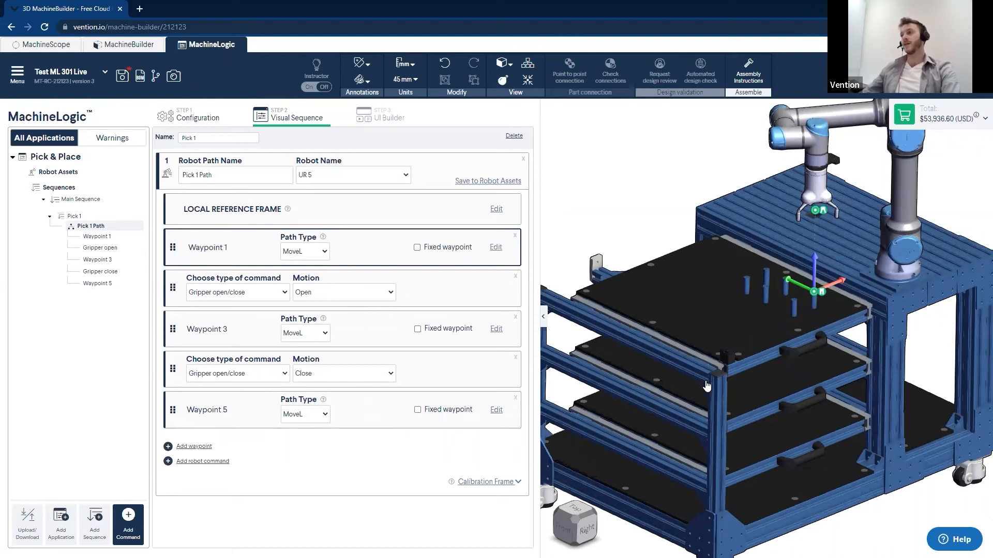
Add a waypoint with Point to point on the peg beside the reference-frame peg, raise it well above the peg with the Triad, and confirm.
scroll(741, 396, "down", 2)
right_click_drag(741, 396, 749, 388)
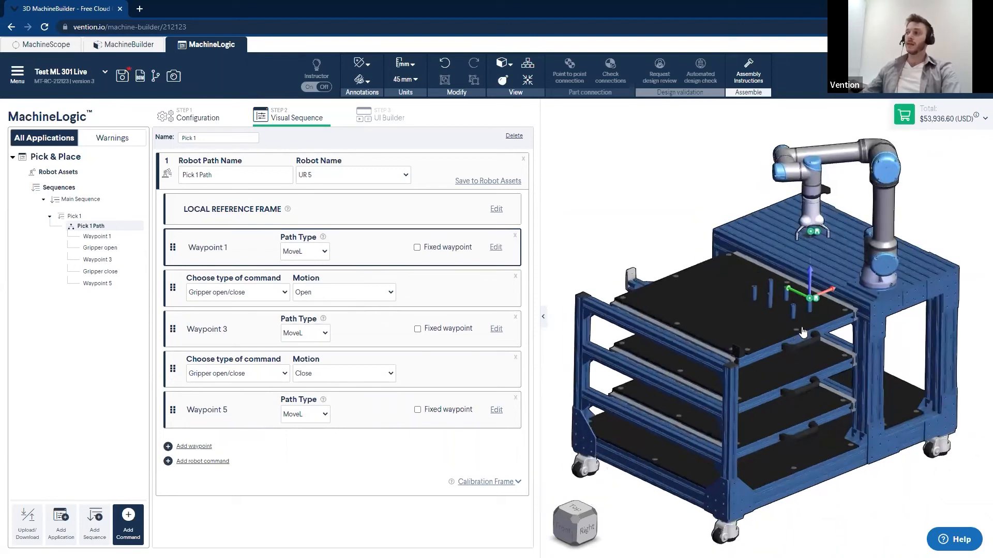
scroll(803, 310, "up", 5)
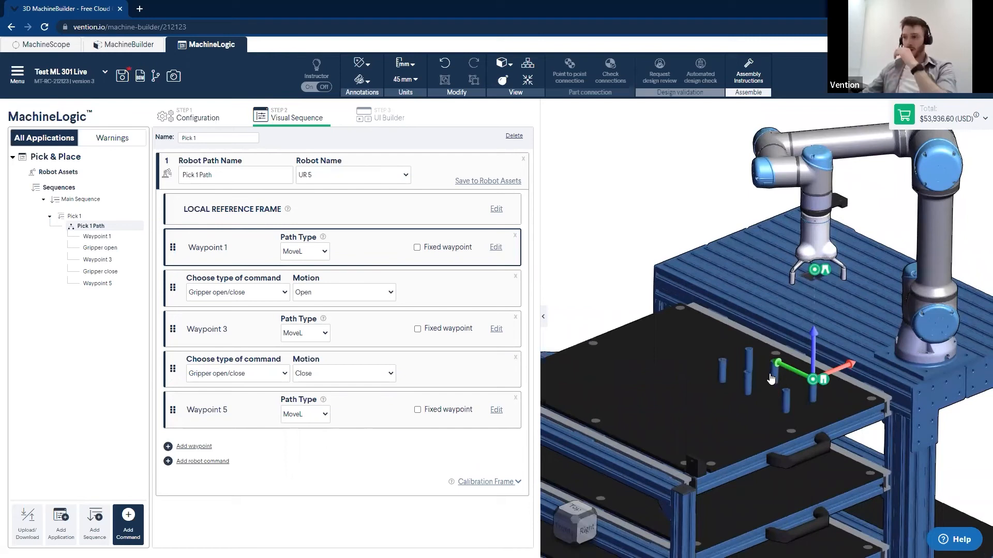
left_click(195, 446)
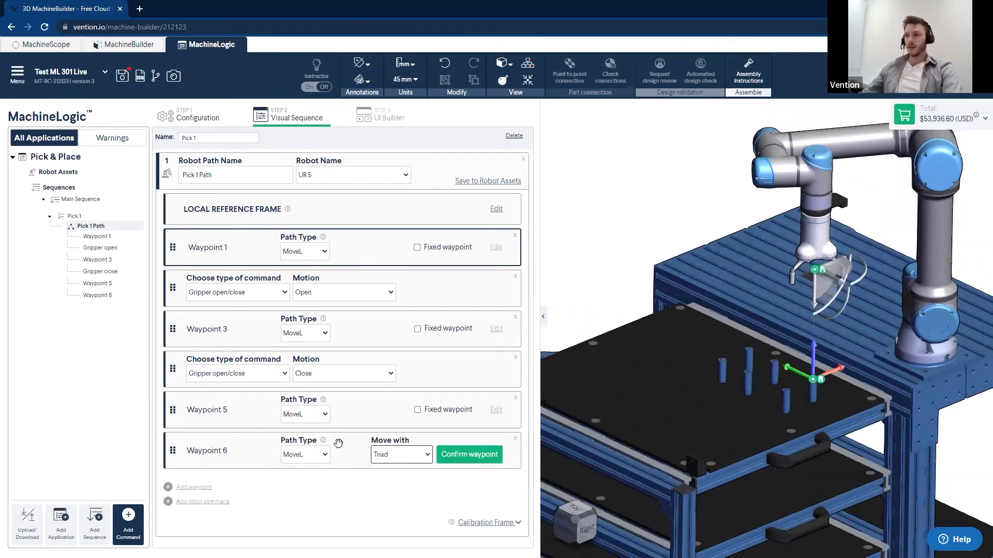
left_click(401, 455)
left_click(391, 479)
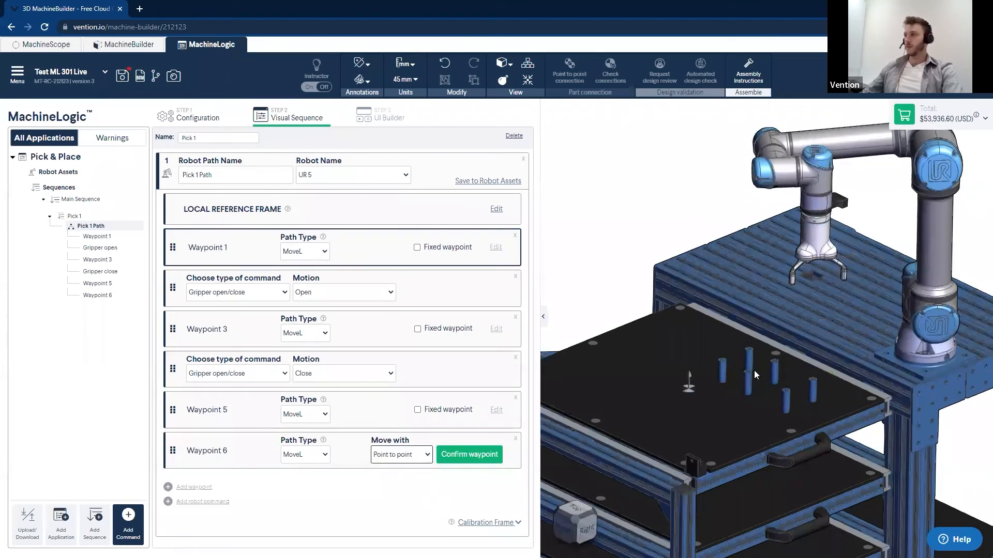
scroll(753, 370, "up", 5)
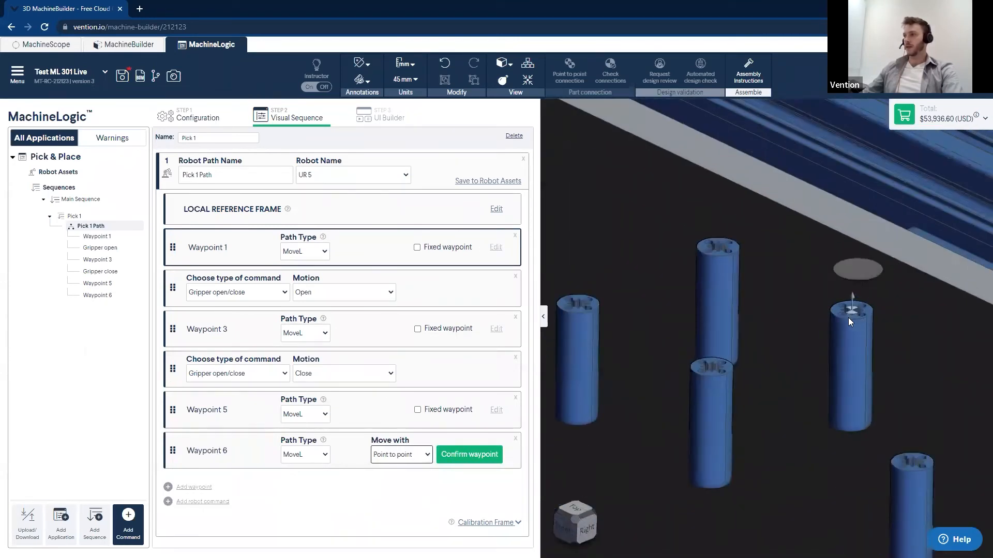
left_click(848, 317)
scroll(833, 429, "down", 5)
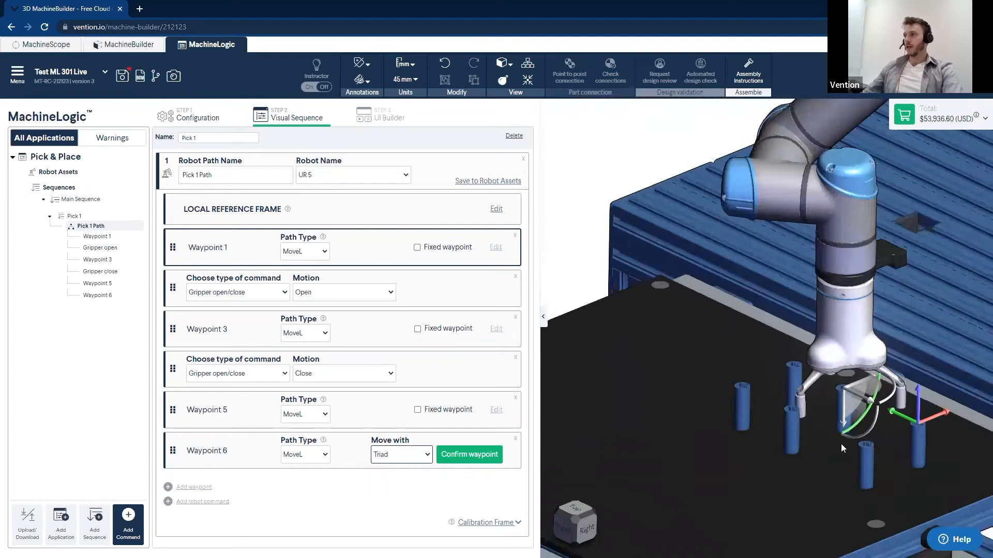
left_click_drag(846, 430, 843, 184)
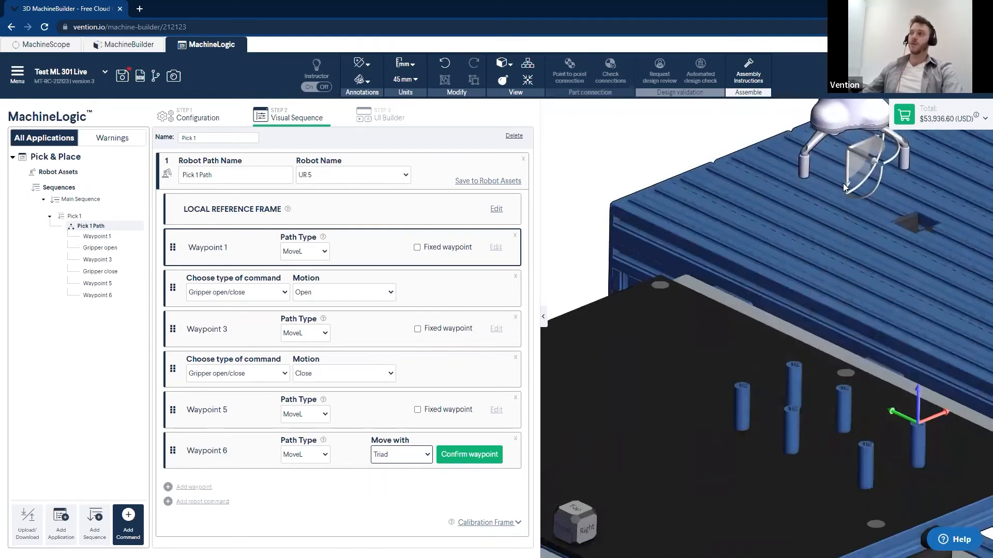
left_click(469, 454)
Add another waypoint with Point to point on the top of the same neighbouring peg, below Waypoint 6, and confirm it.
scroll(900, 269, "down", 5)
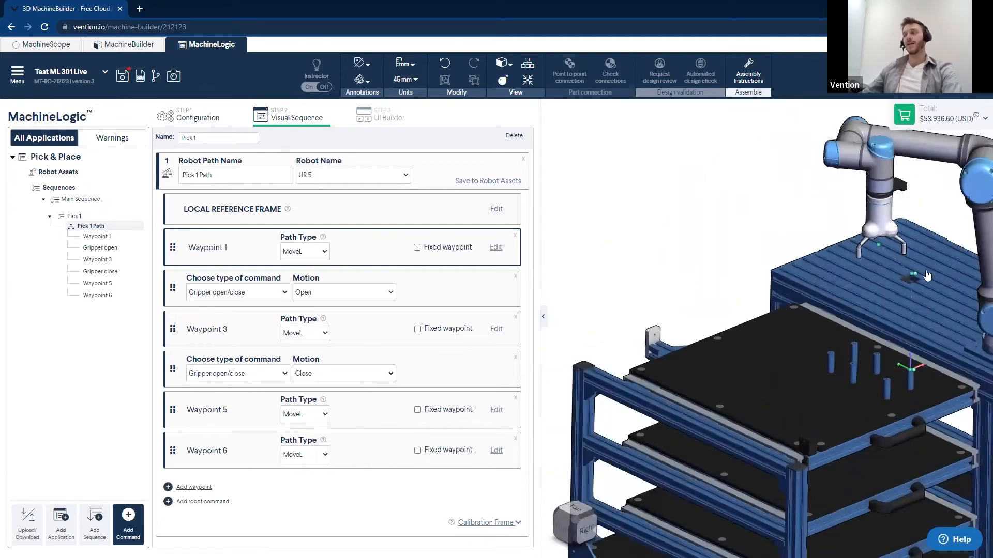
left_click(207, 487)
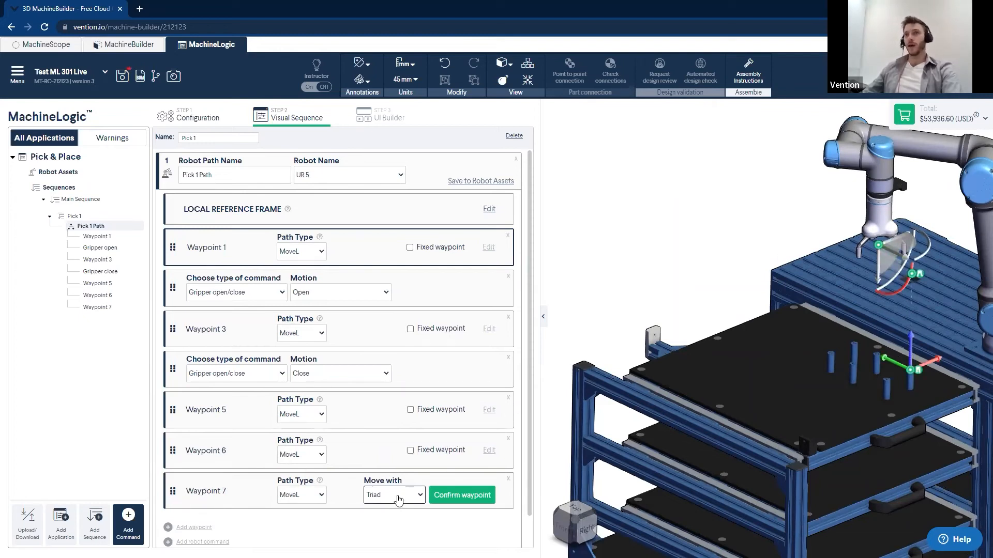
left_click(398, 496)
left_click(381, 519)
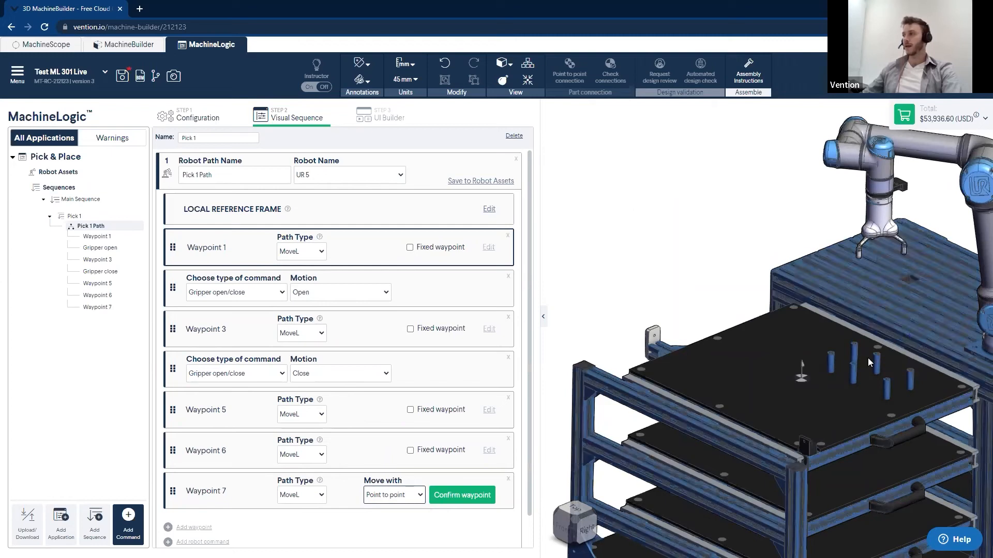
scroll(870, 362, "up", 5)
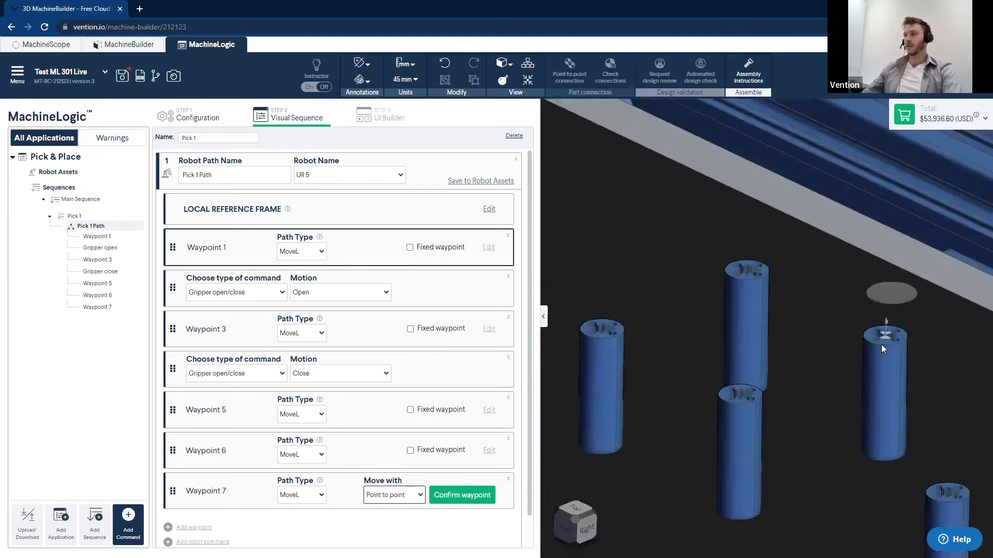
left_click(882, 346)
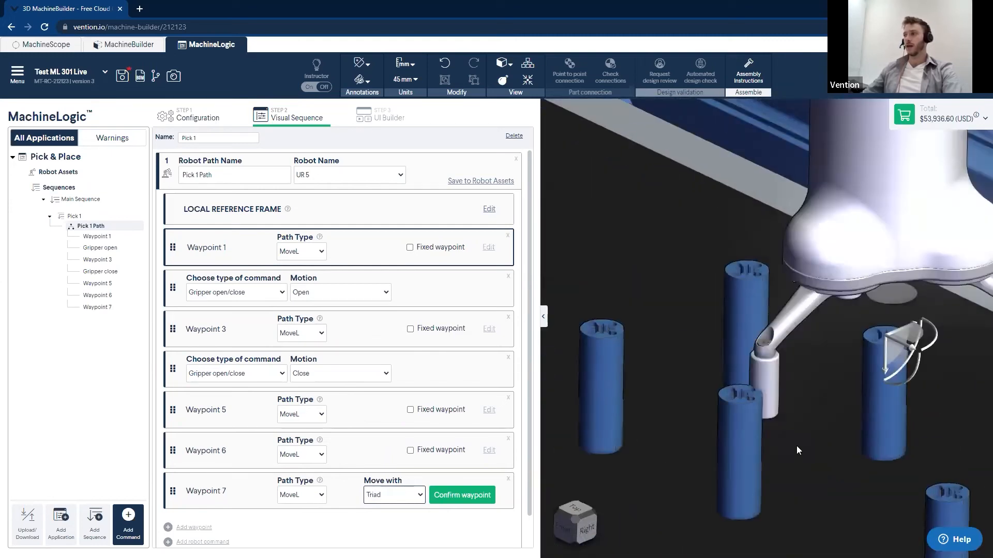
left_click(462, 496)
Add a Gripper open/close command with motion Open after Waypoint 7, and confirm a new waypoint after it at Waypoint 6's position.
scroll(191, 531, "down", 1)
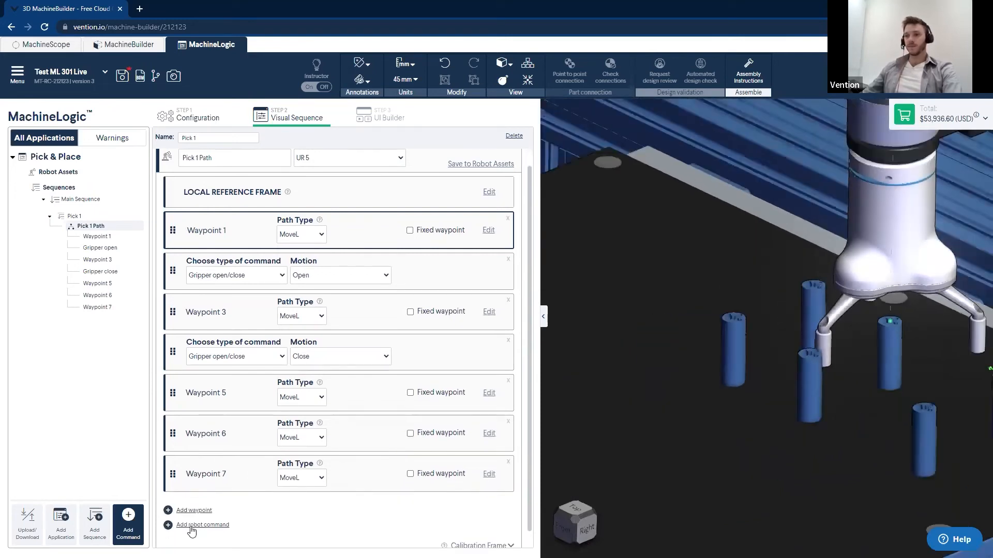
left_click(191, 525)
scroll(368, 461, "down", 1)
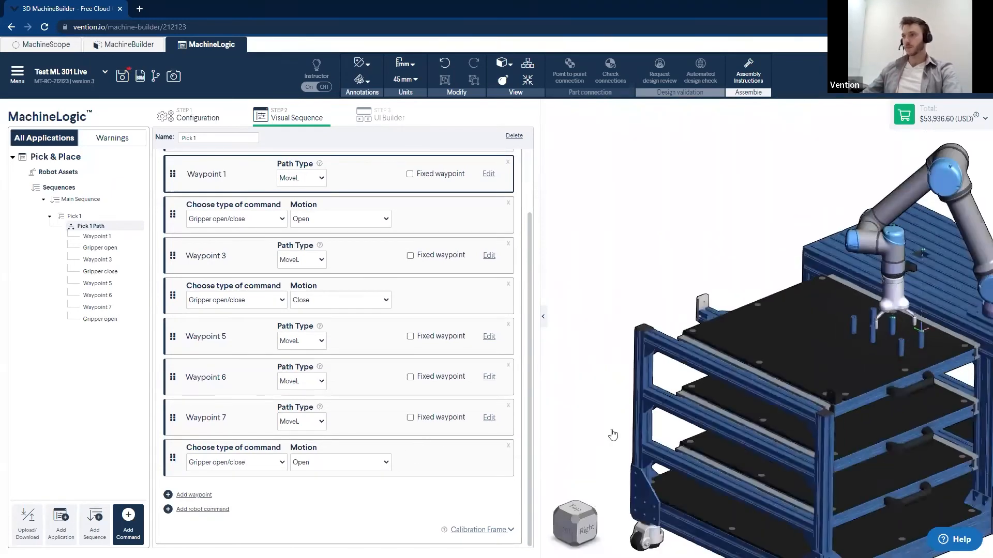
left_click(193, 495)
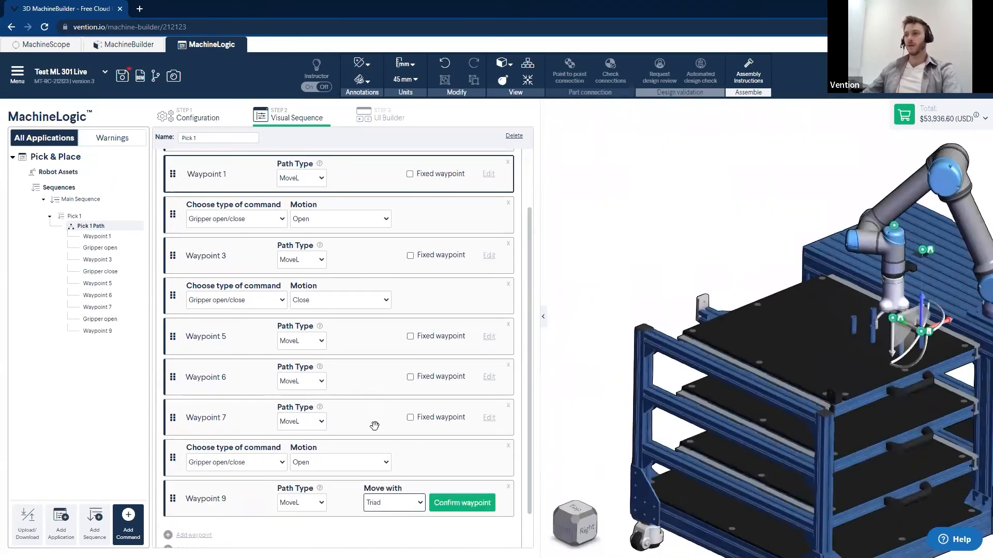
left_click(377, 367)
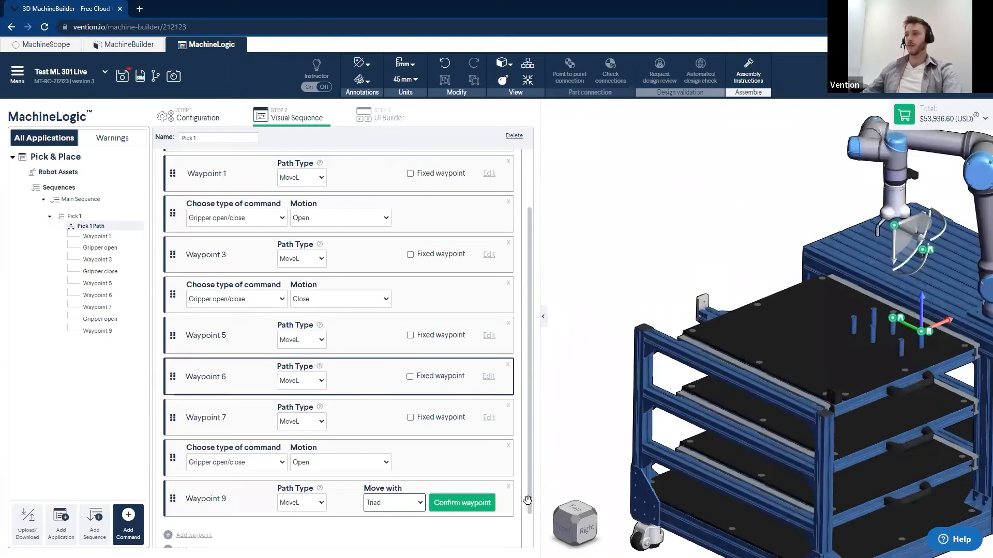
left_click(461, 502)
Preview the waypoints of Pick 1 Path in order from Waypoint 1 to Waypoint 9 to check the robot's positions.
scroll(619, 266, "down", 3)
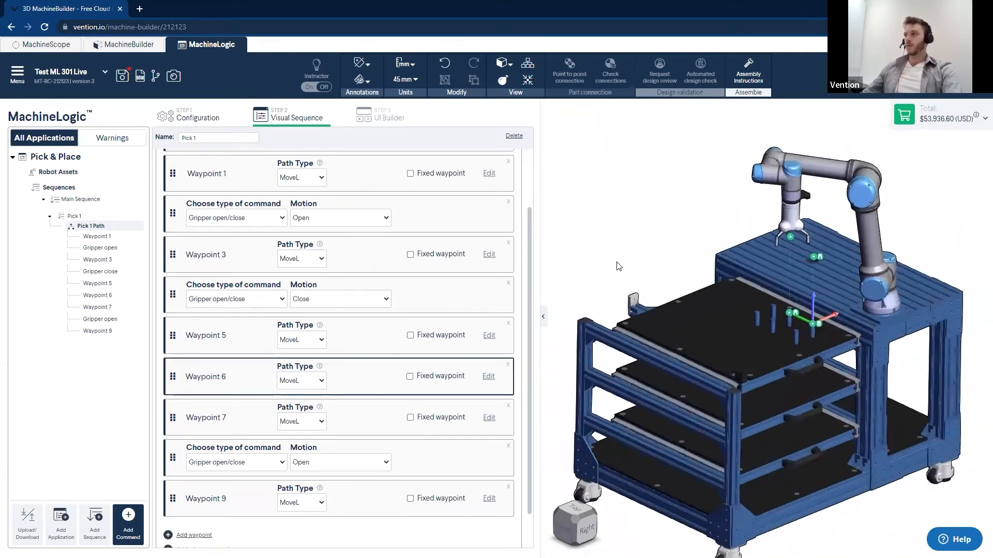
scroll(317, 344, "up", 3)
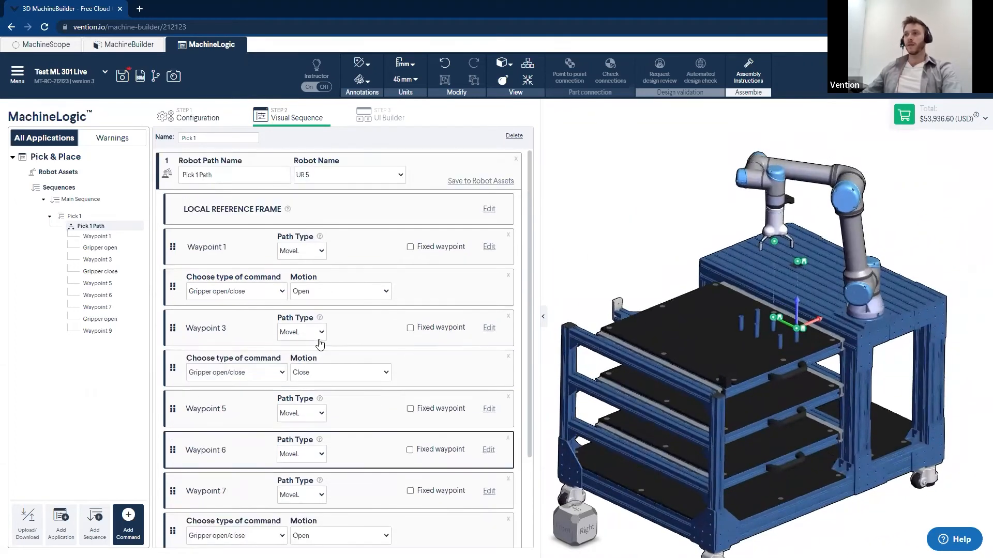
left_click(374, 250)
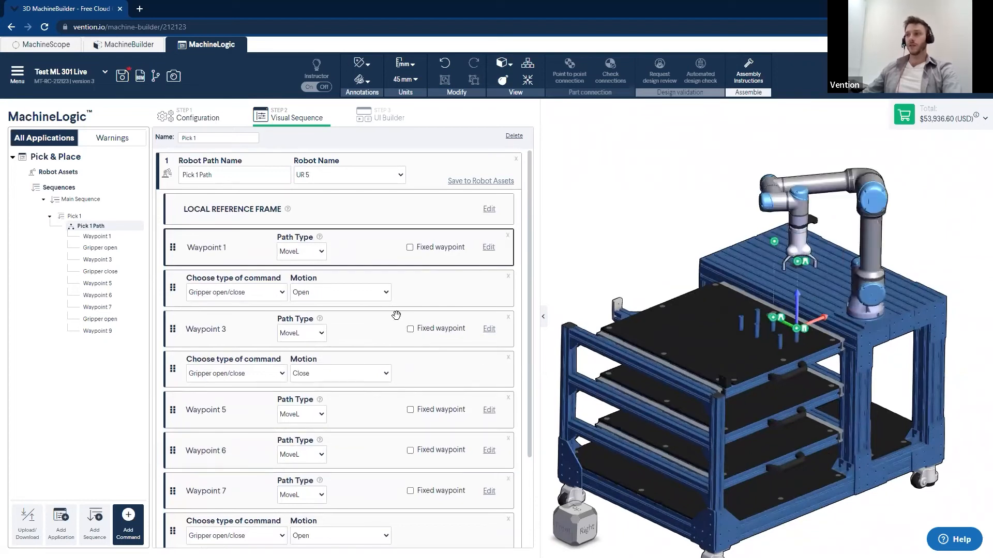
left_click(368, 339)
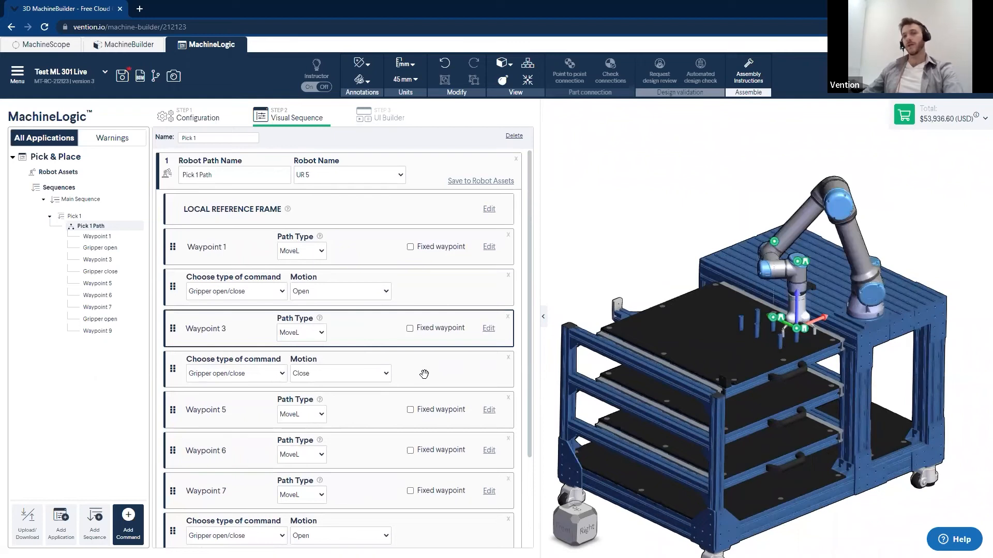
left_click(374, 415)
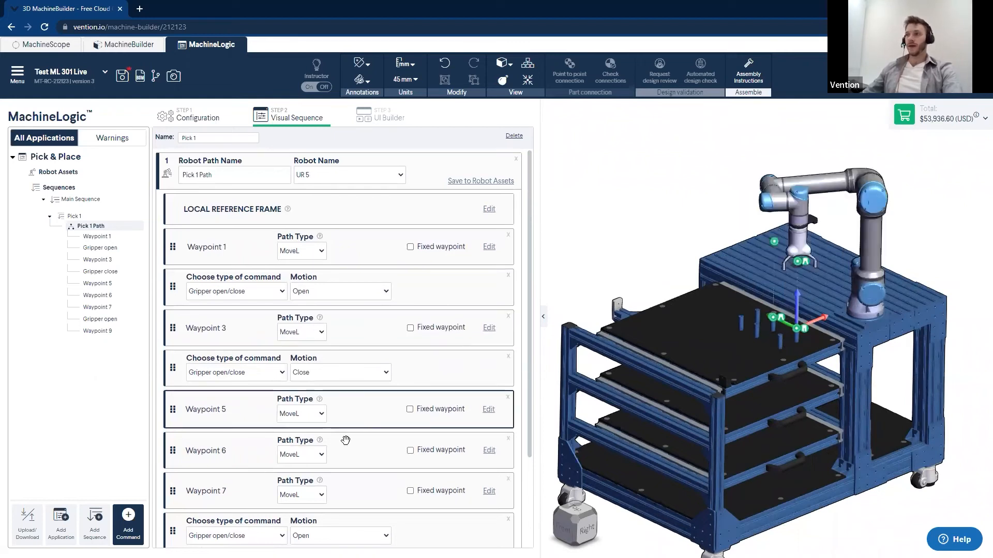
left_click(353, 452)
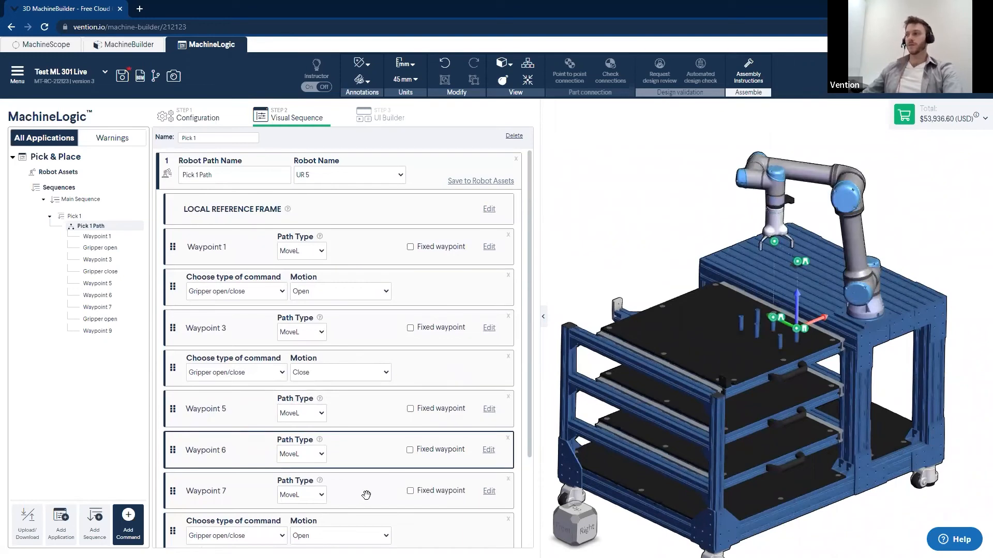
left_click(366, 495)
scroll(409, 491, "down", 3)
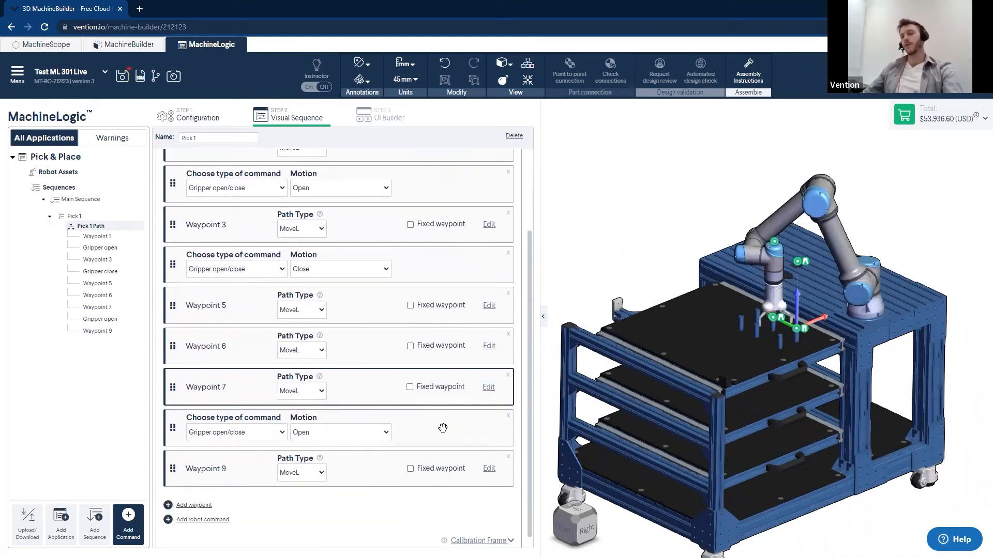
left_click(362, 476)
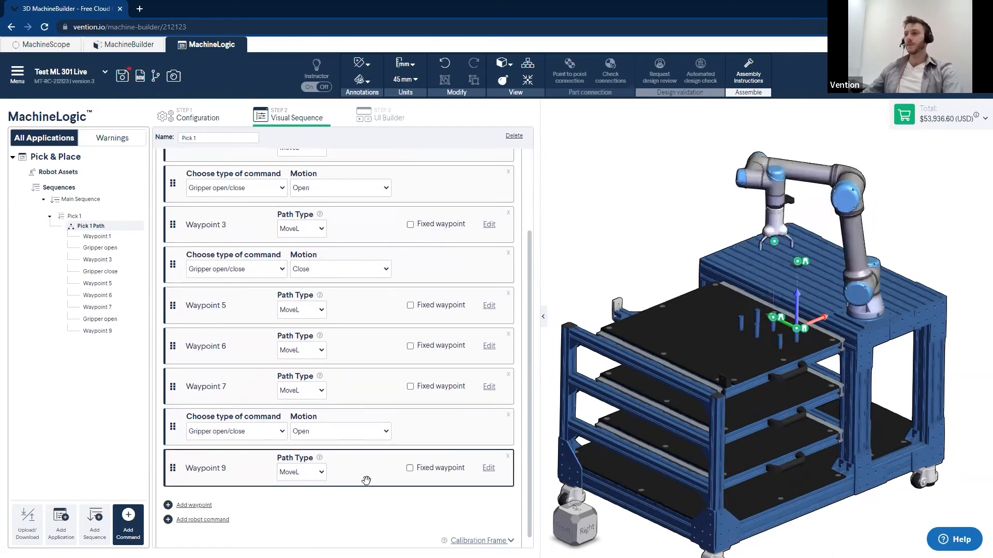
scroll(378, 455, "up", 5)
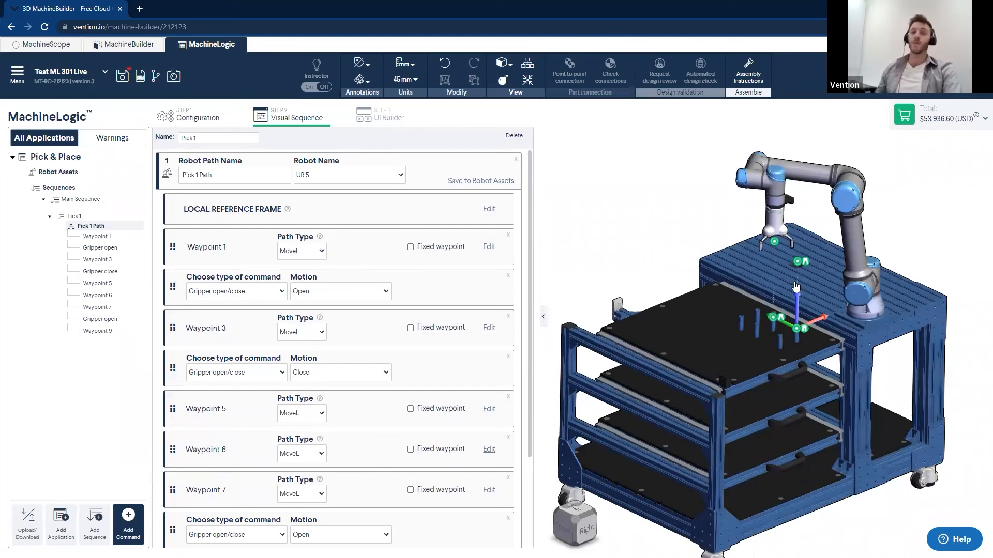
Examine the path type options of Waypoint 1 and read the MoveL description.
left_click(312, 252)
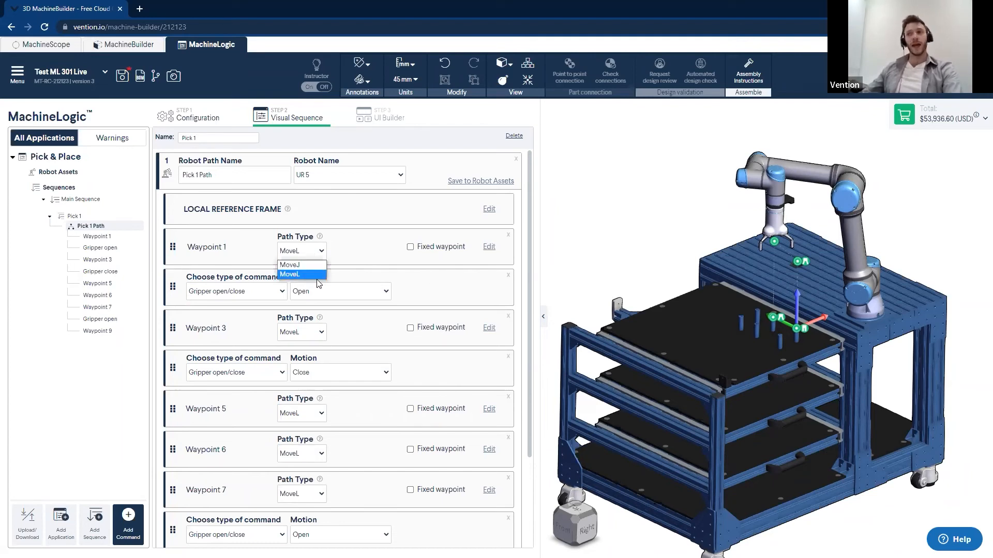
left_click(356, 250)
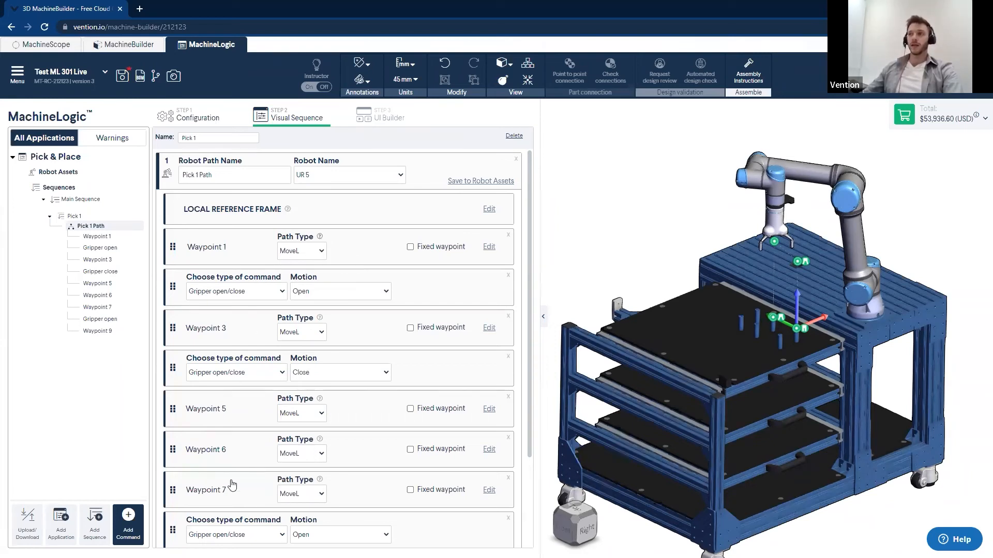
left_click(319, 479)
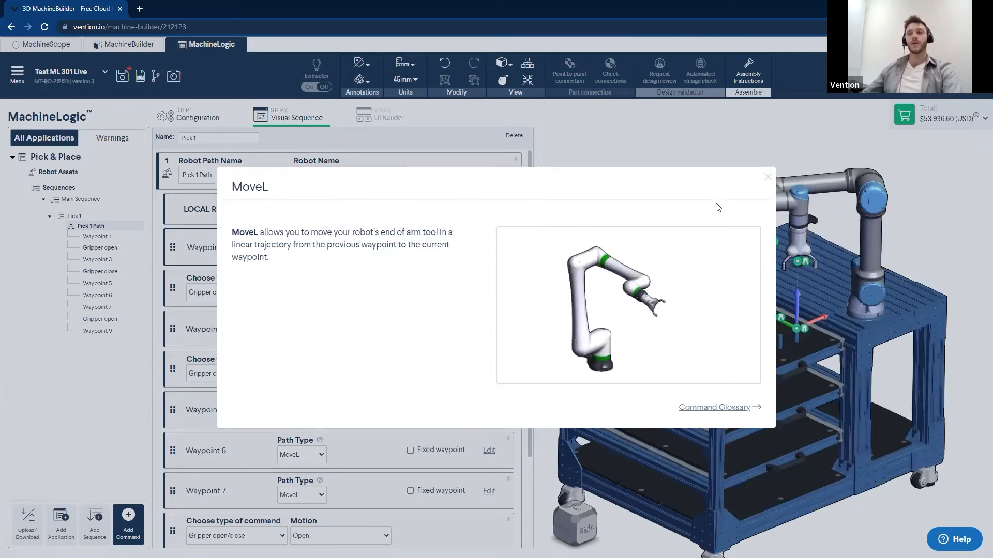
left_click(767, 178)
Switch Waypoint 1's path type to MoveJ to read its description, and set the path type back to MoveL.
left_click(301, 252)
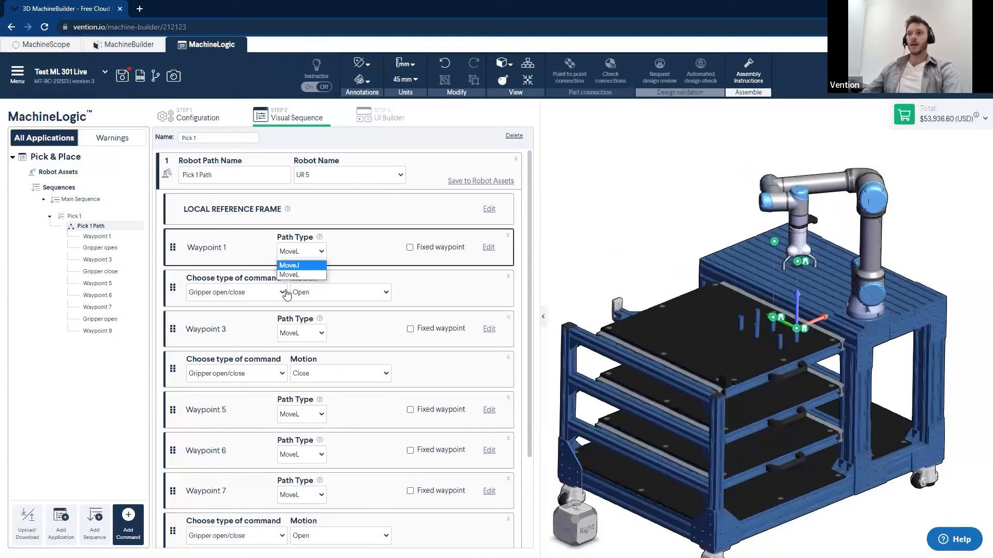
left_click(309, 274)
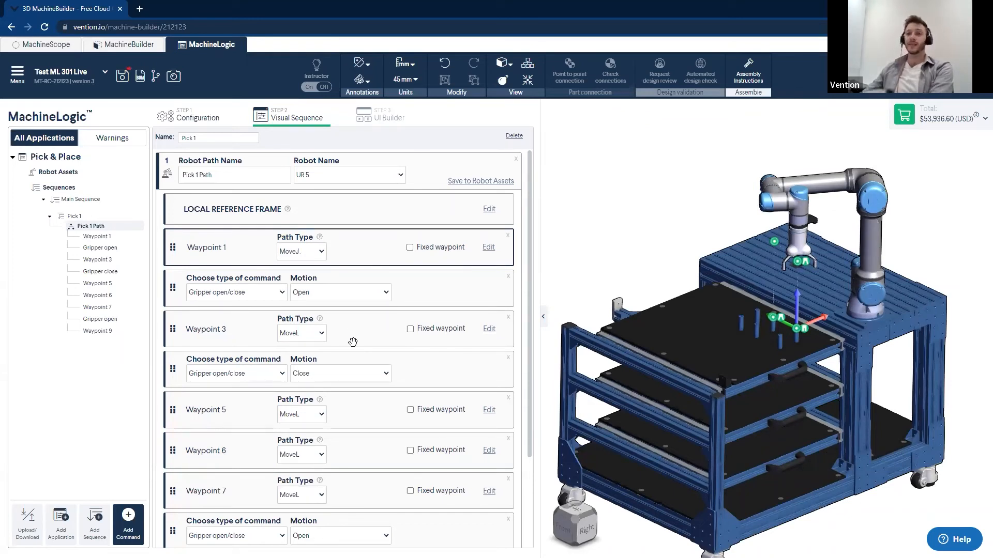
left_click(320, 237)
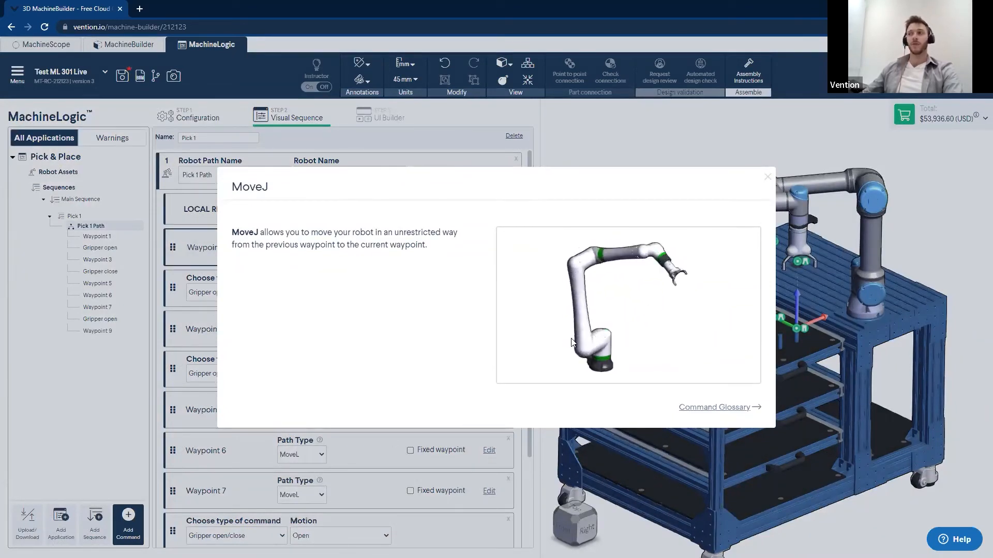
left_click(767, 177)
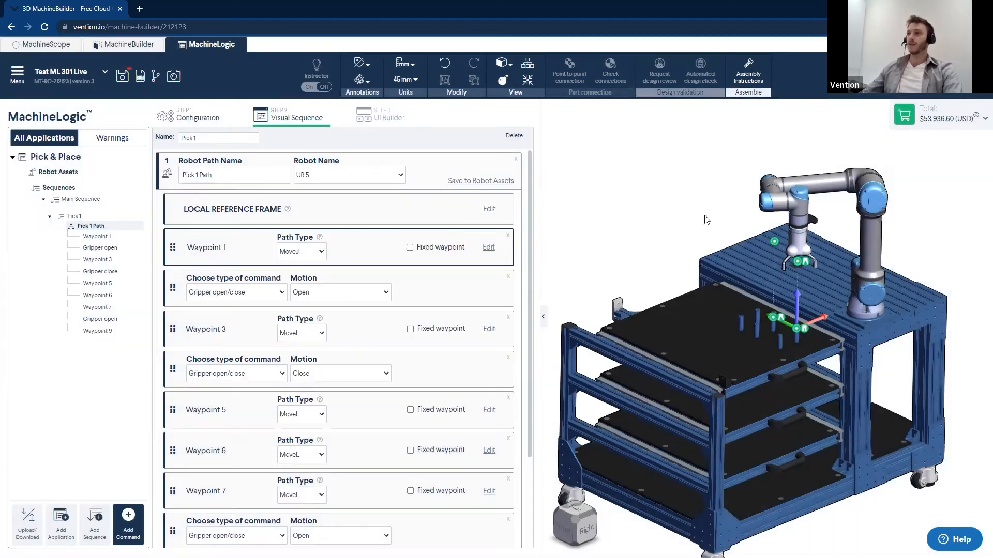
left_click(316, 253)
left_click(305, 275)
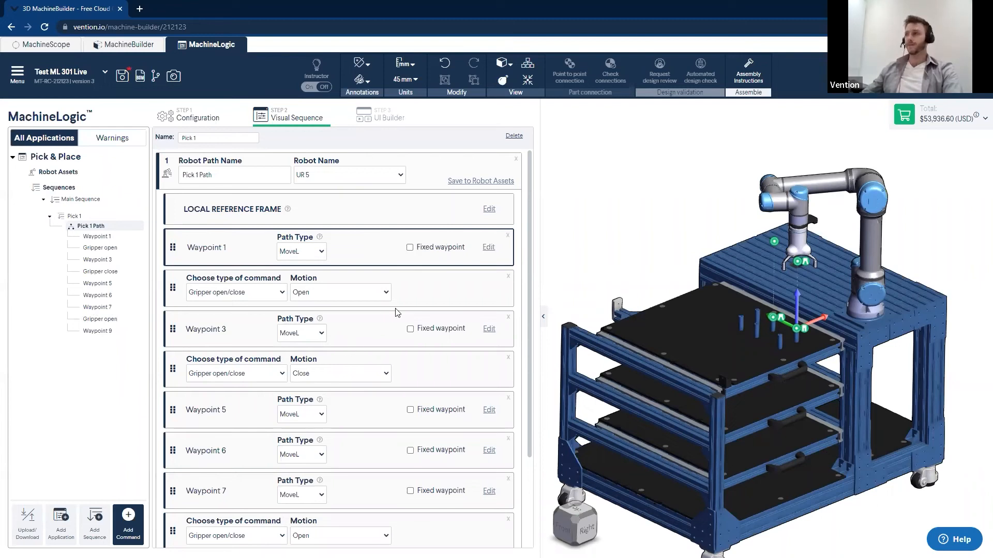
Add an execution command to the Main Sequence that executes the Pick 1 sequence in series.
left_click(78, 199)
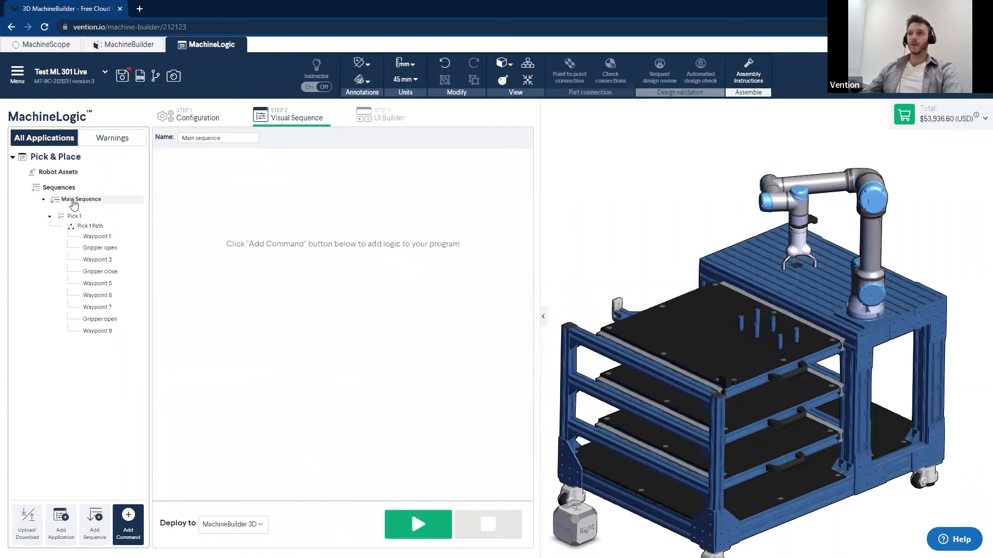
left_click(128, 517)
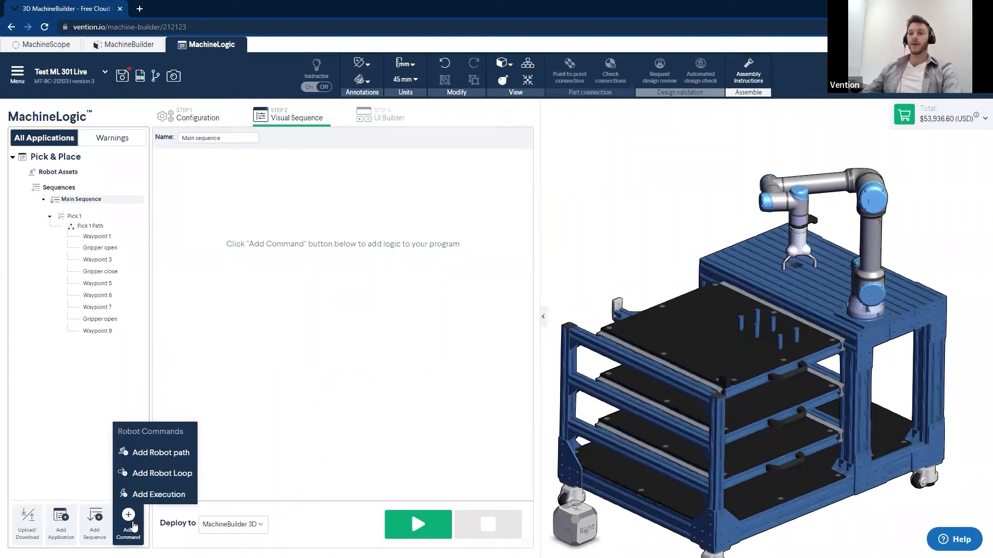
left_click(155, 495)
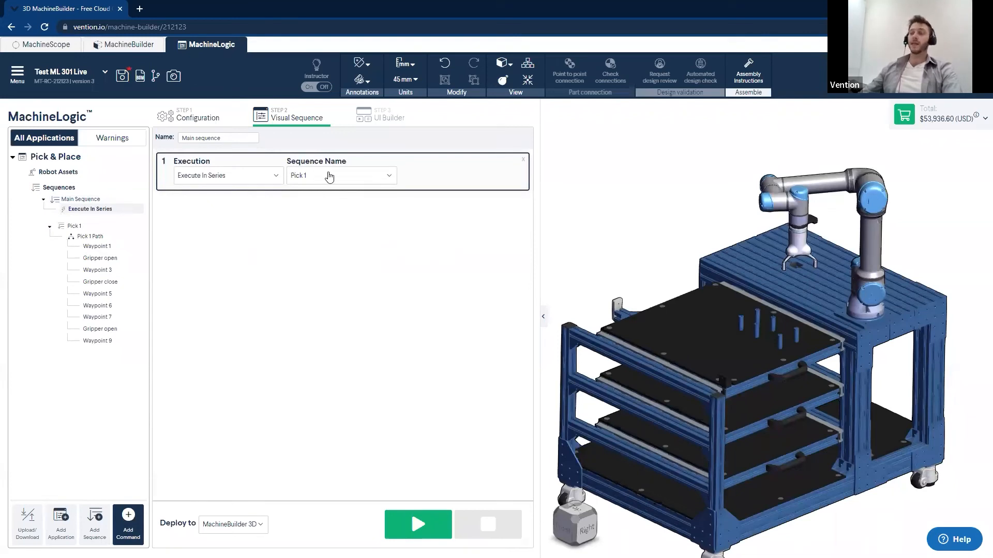
scroll(649, 288, "down", 2)
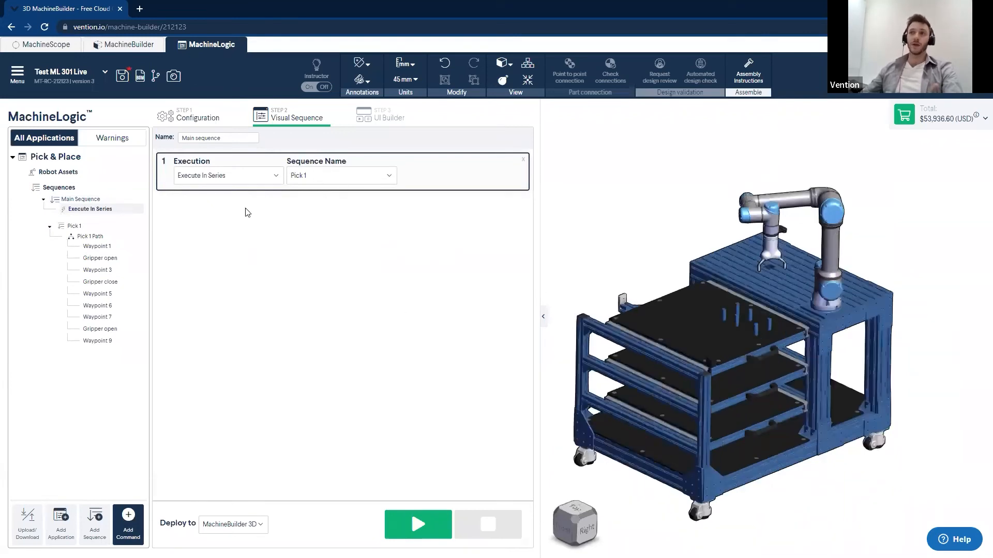
left_click(332, 176)
left_click(305, 217)
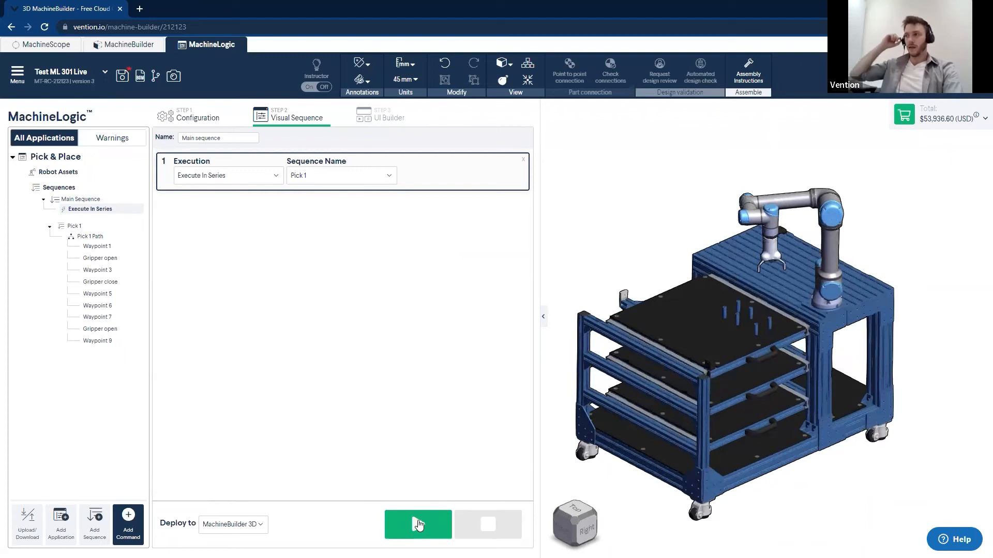
Run the Main Sequence in the MachineBuilder 3D simulation, and run it again with a closer view of the gripper.
left_click(418, 524)
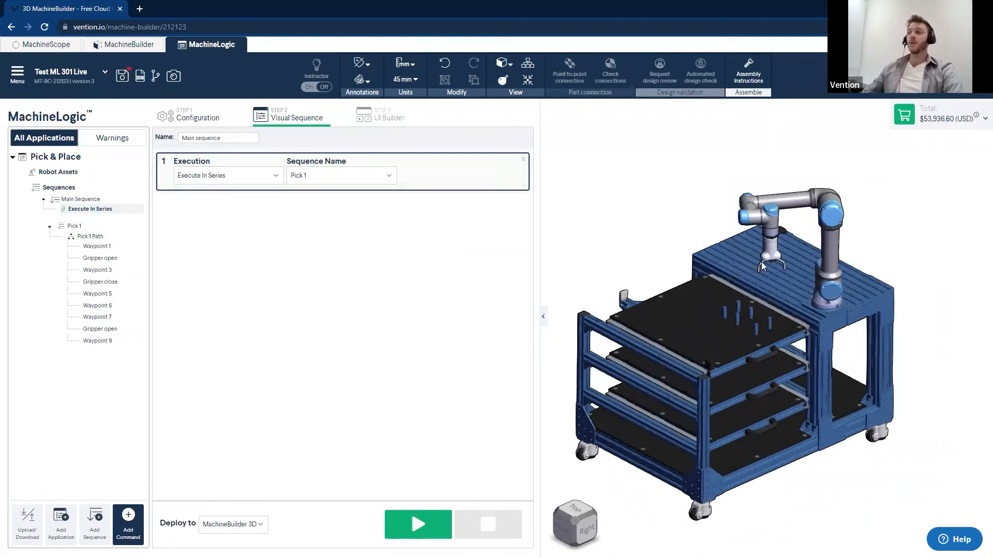
scroll(761, 262, "up", 3)
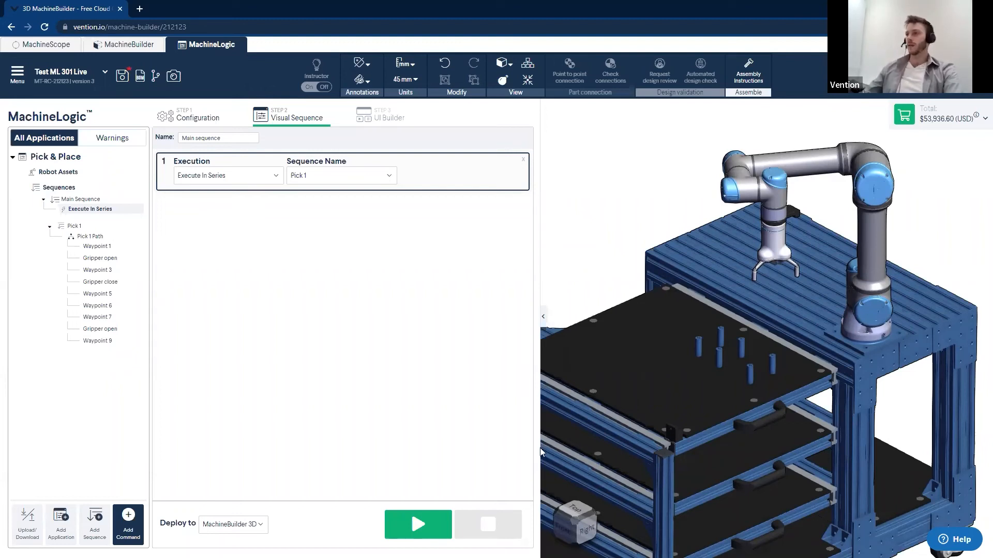
left_click(423, 532)
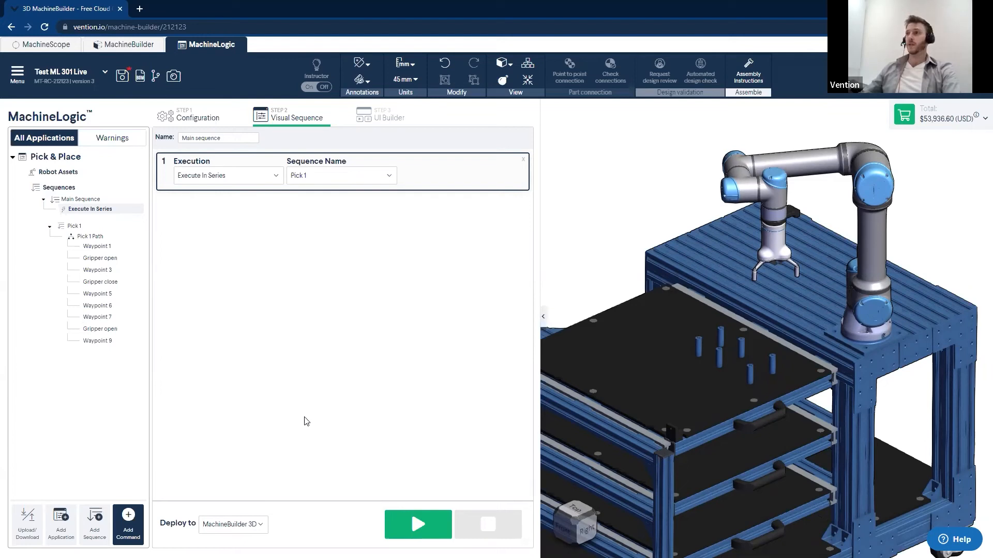
Save Pick 1 Path from the Pick 1 sequence to the robot assets and inspect its waypoints on the cylinders.
left_click(81, 238)
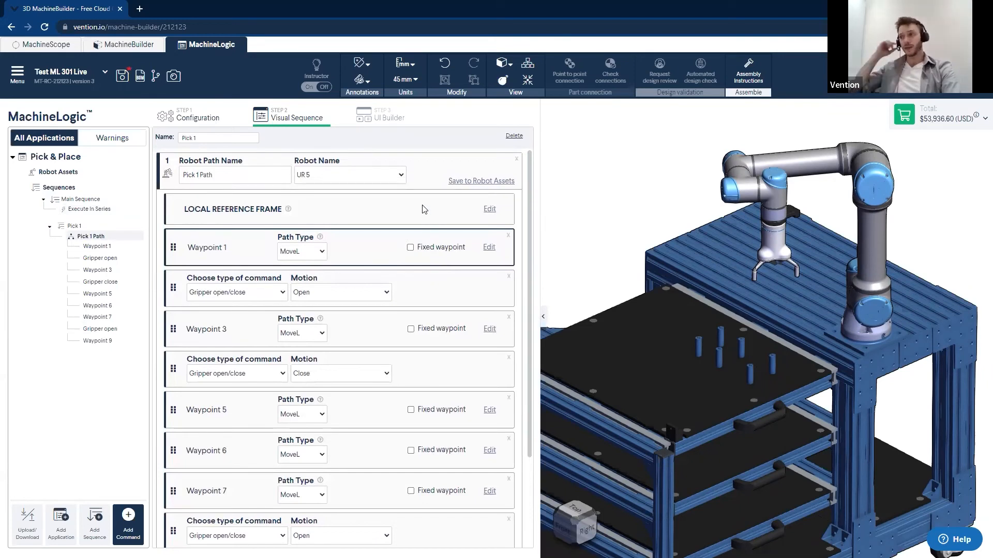
left_click(467, 182)
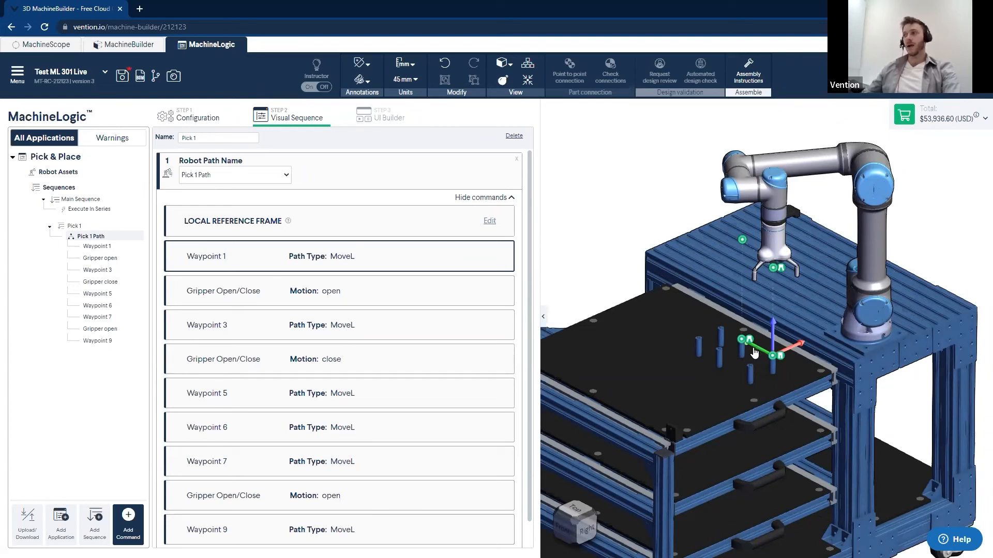
scroll(755, 354, "up", 3)
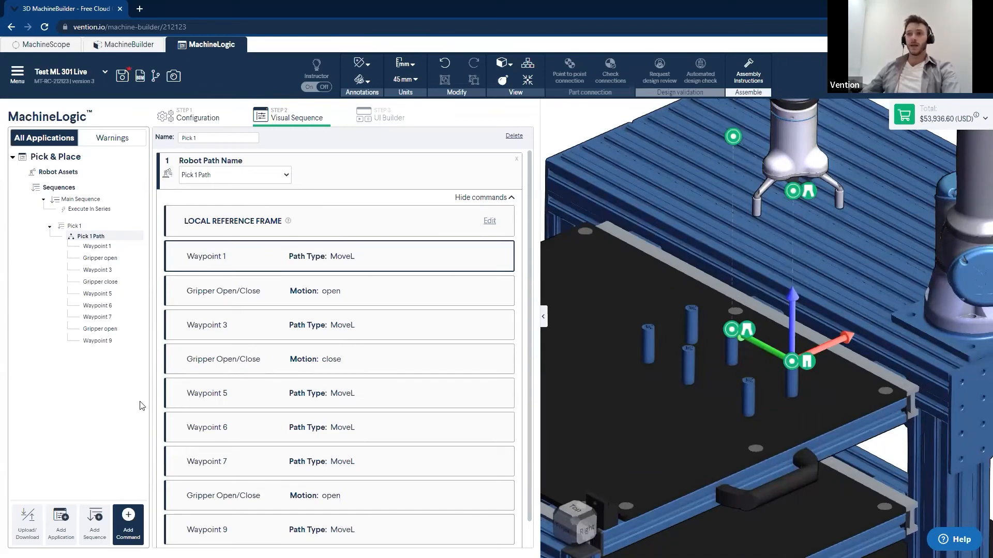
Add a new sequence named Pick 2 and give it a robot path command that uses the saved Pick 1 Path.
left_click(94, 521)
triple_click(244, 142)
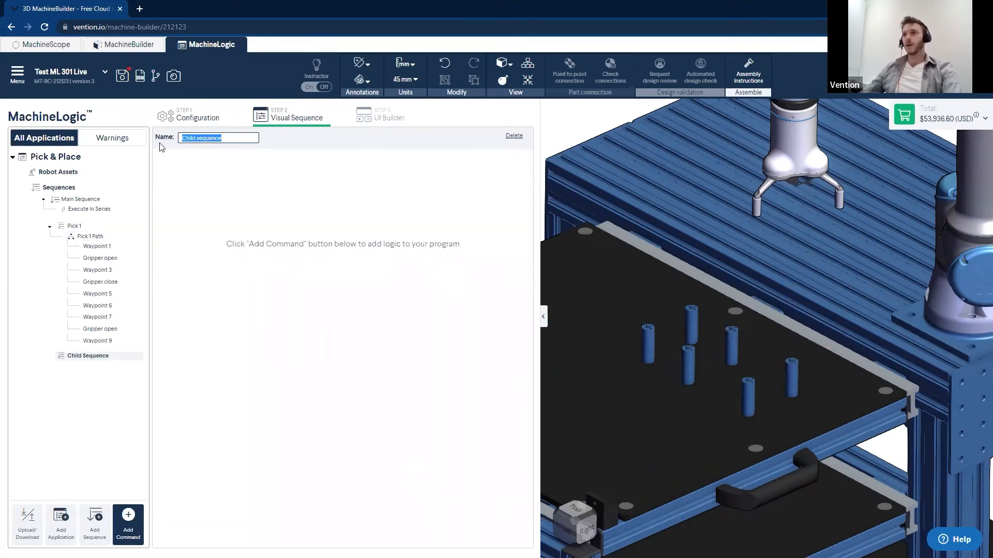
type("Pick 2")
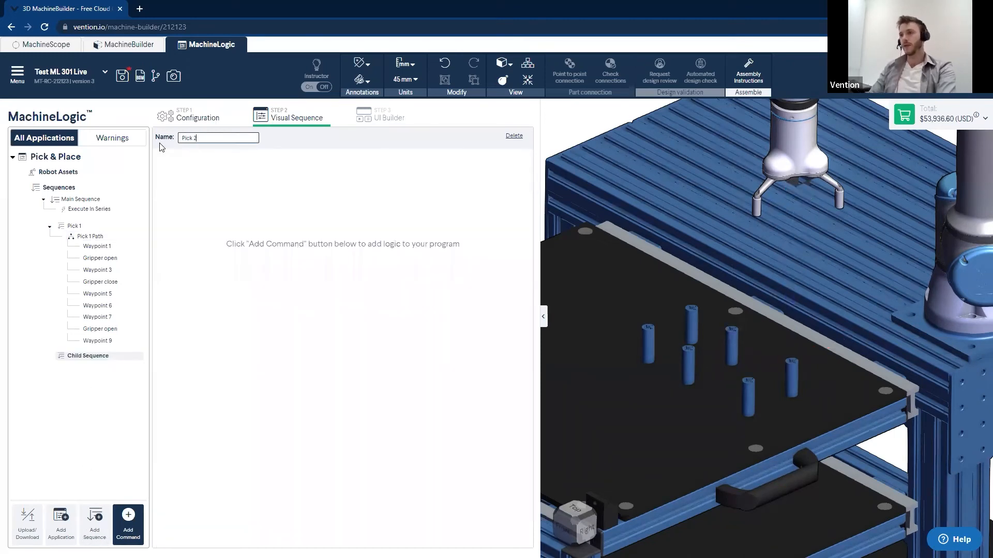
left_click(127, 512)
left_click(163, 455)
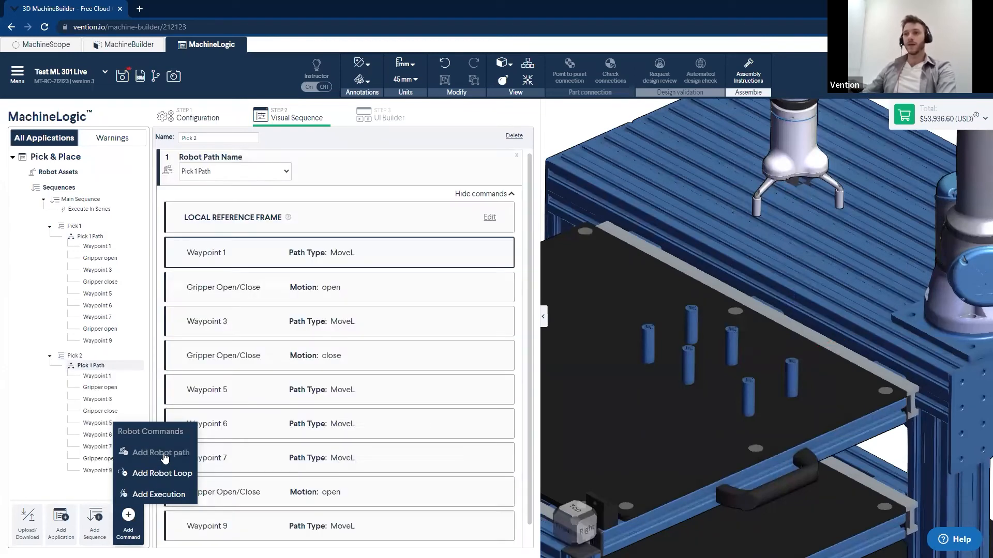
left_click(243, 171)
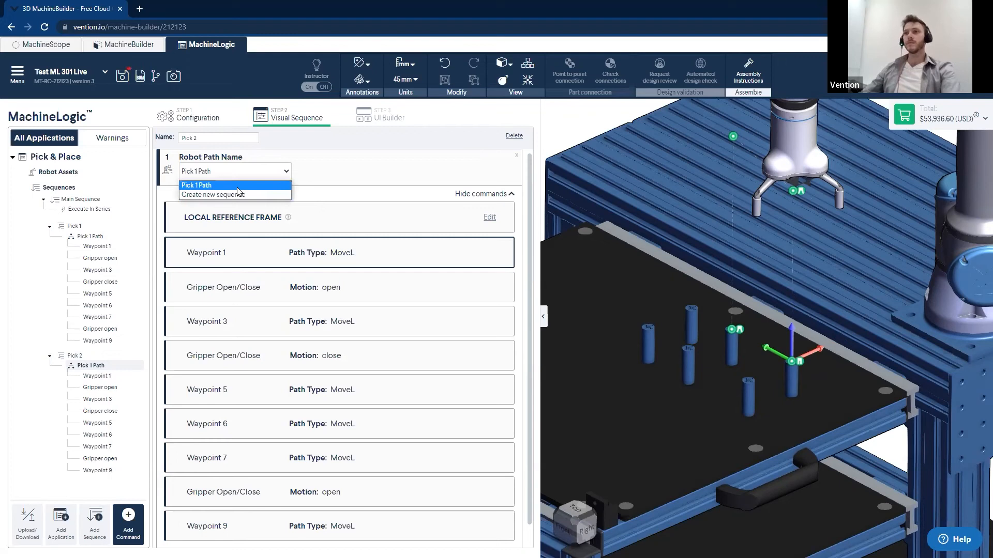
left_click(232, 188)
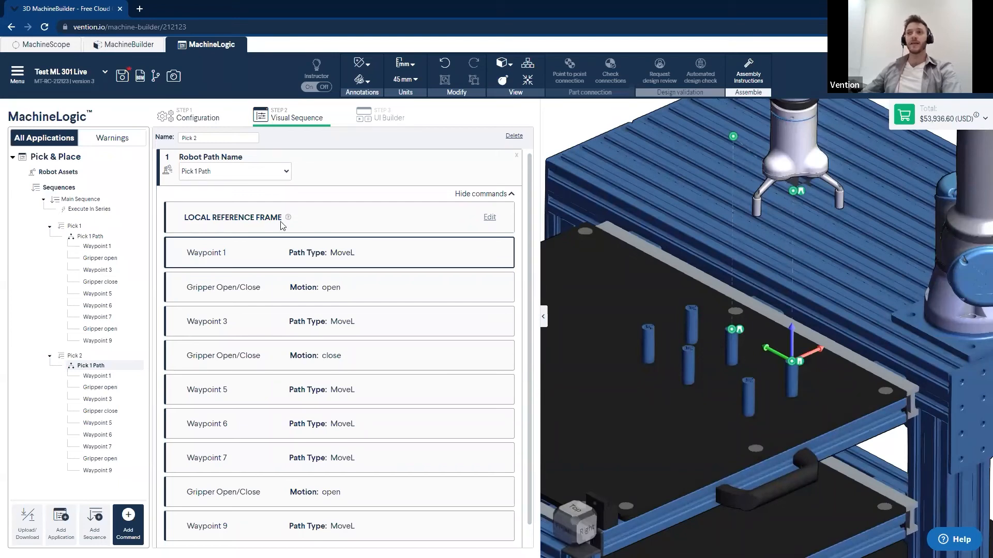
Move the local reference frame of Pick 2's path to the top of the neighbouring cylinder nearest the tray's handle, and preview Waypoint 1.
left_click(489, 220)
scroll(750, 385, "up", 5)
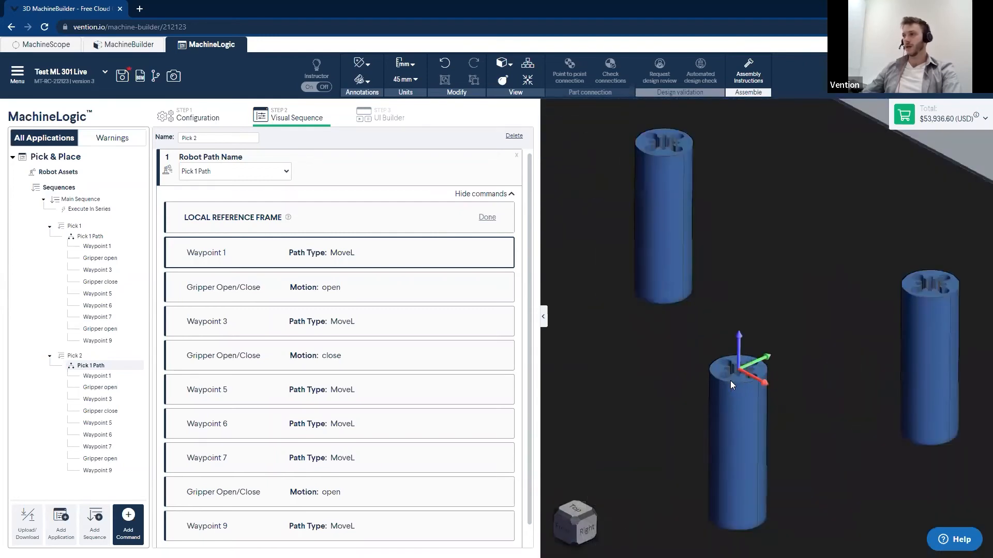
left_click(731, 381)
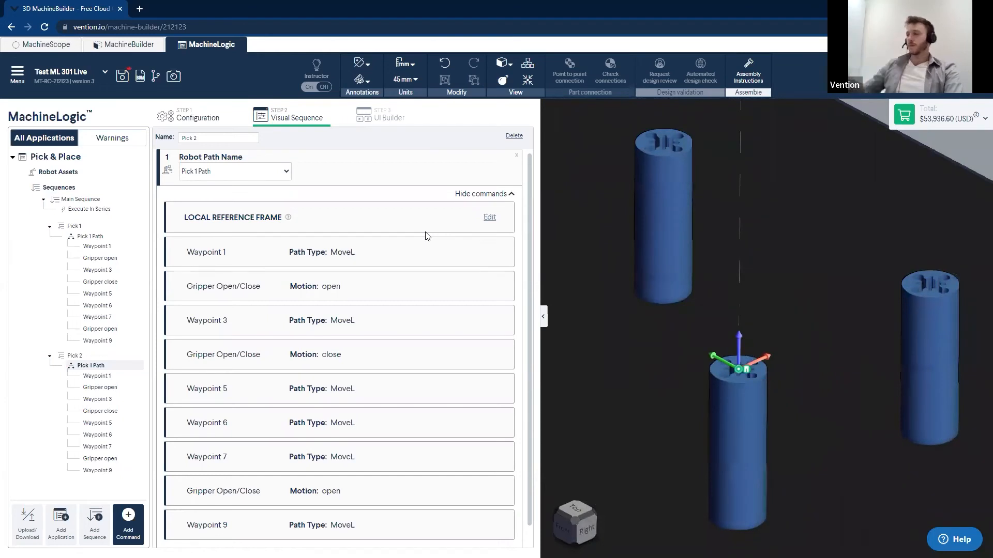
scroll(727, 259, "down", 5)
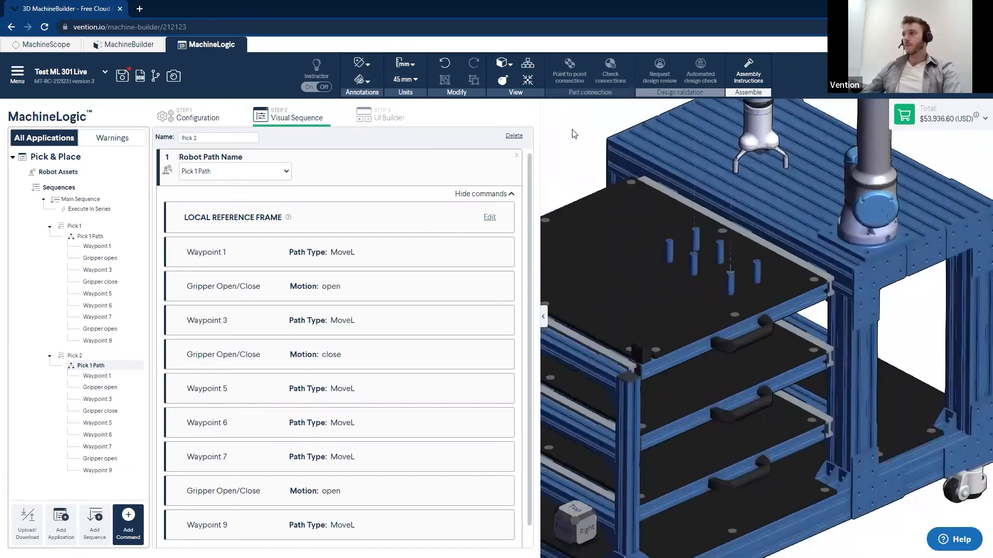
scroll(582, 150, "up", 3)
left_click(414, 259)
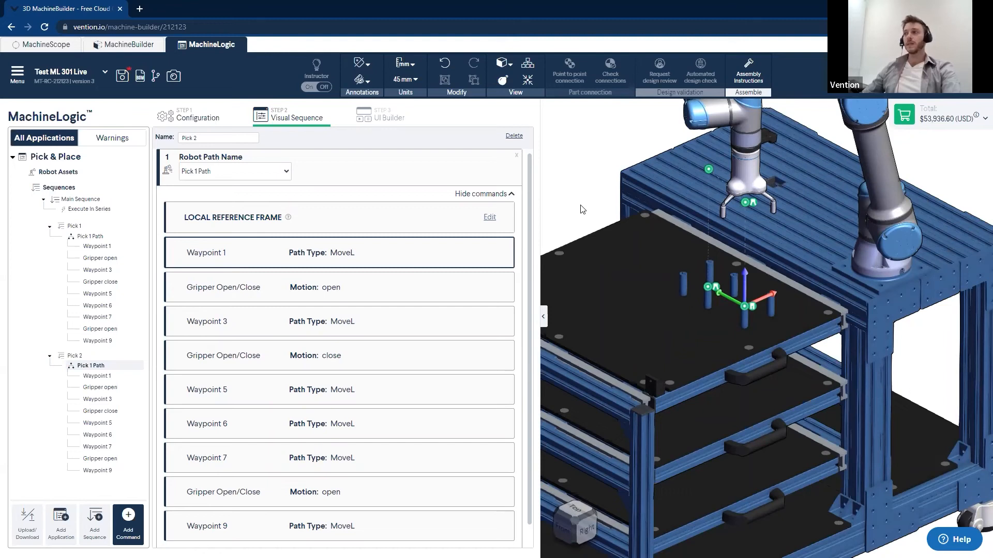
scroll(583, 209, "down", 5)
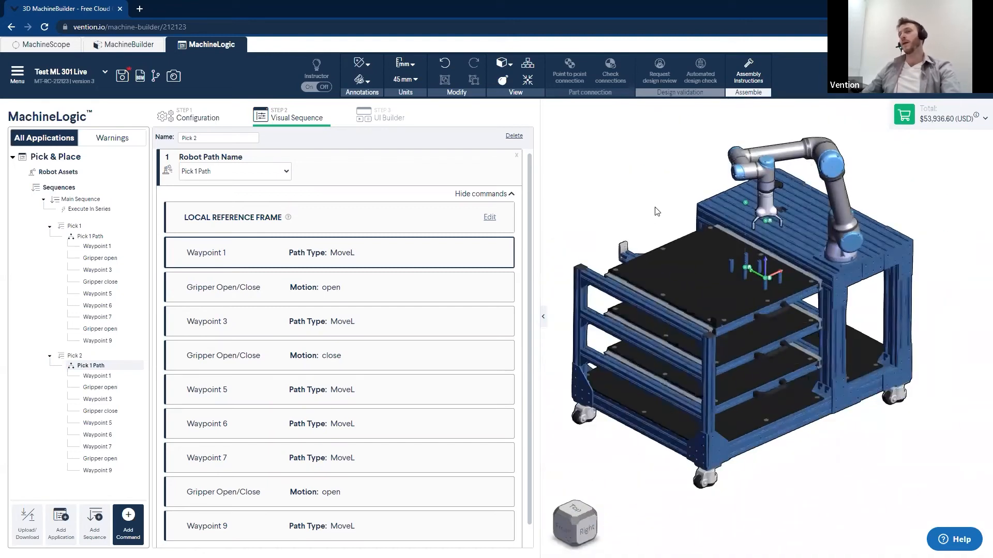
right_click_drag(653, 211, 659, 227)
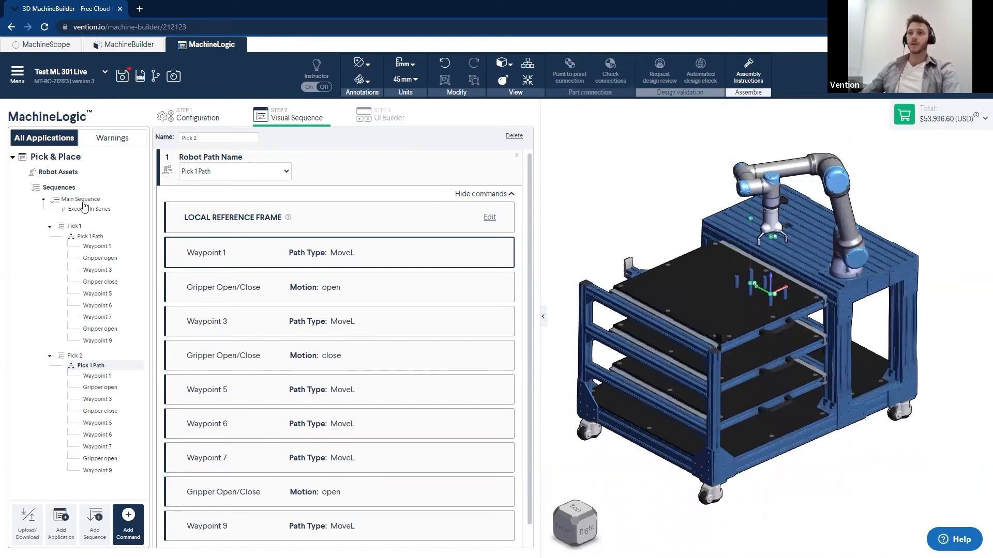
Add a second Execute In Series command to the Main Sequence and set its sequence to Pick 2.
left_click(83, 202)
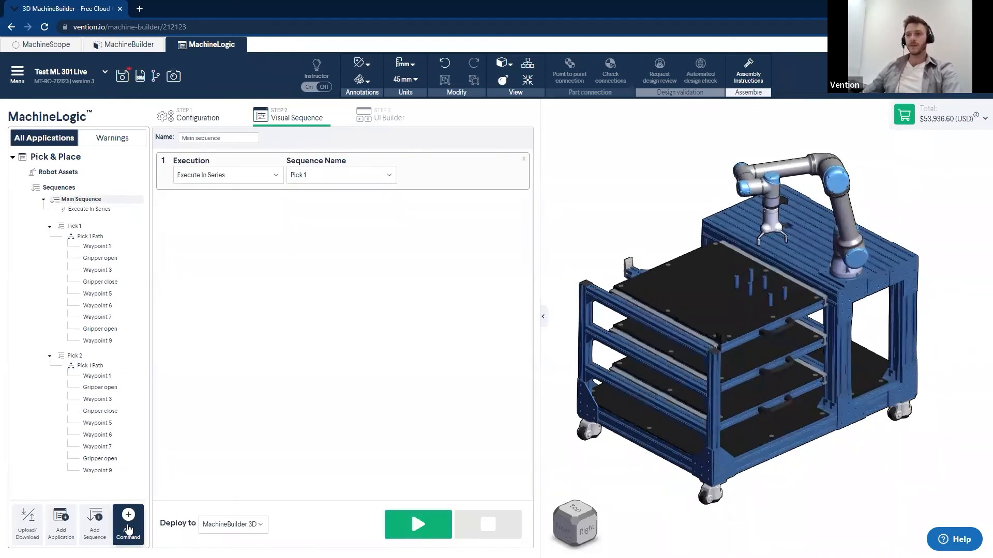
left_click(141, 513)
left_click(143, 495)
left_click(323, 215)
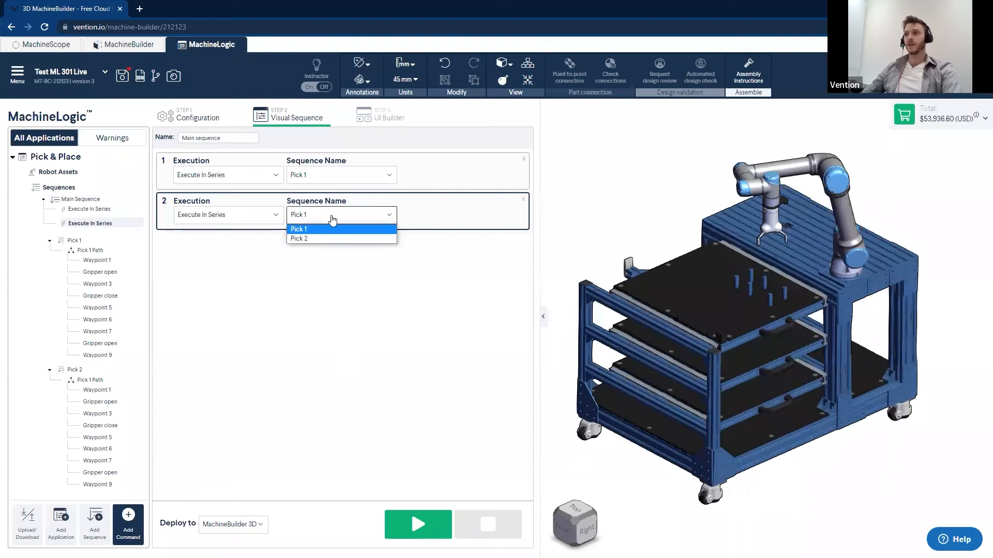
left_click(319, 238)
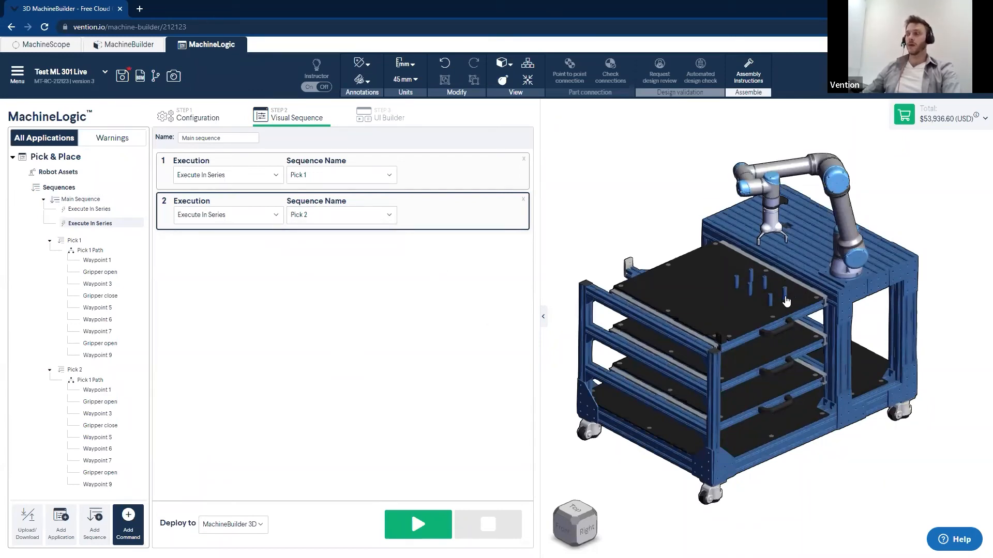
Simulate the Main Sequence with both picks, and run it again from a close top view to check the robot's motion.
left_click(429, 528)
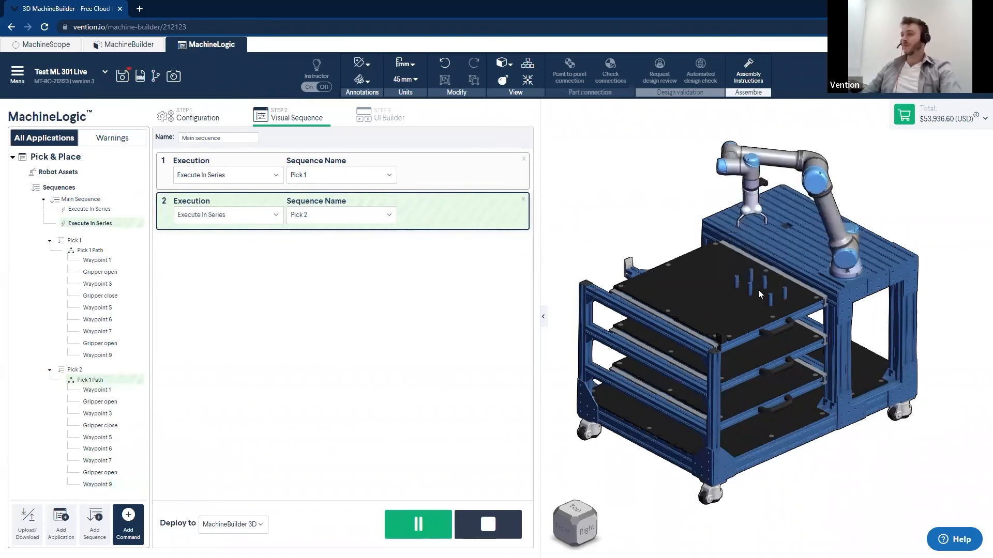
left_click(578, 506)
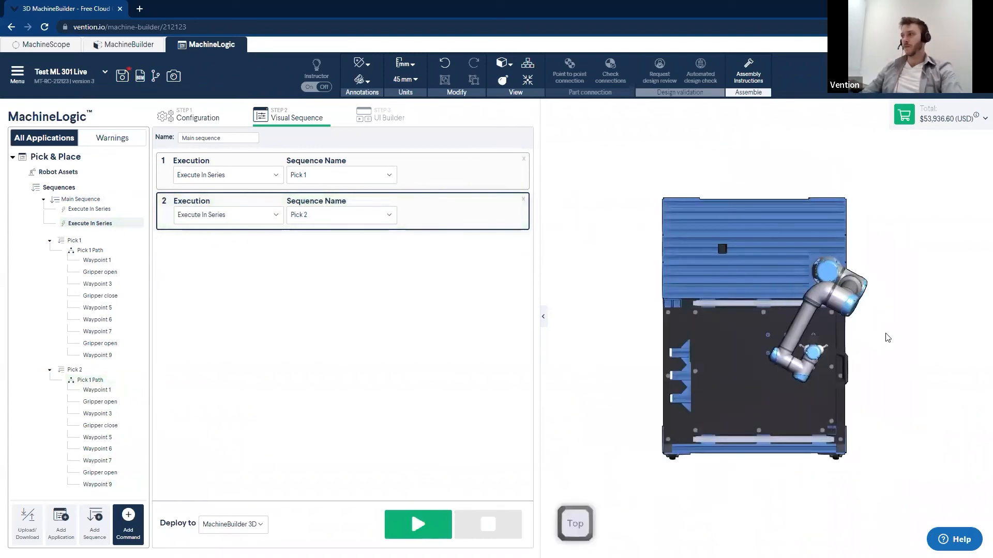
scroll(814, 351, "up", 5)
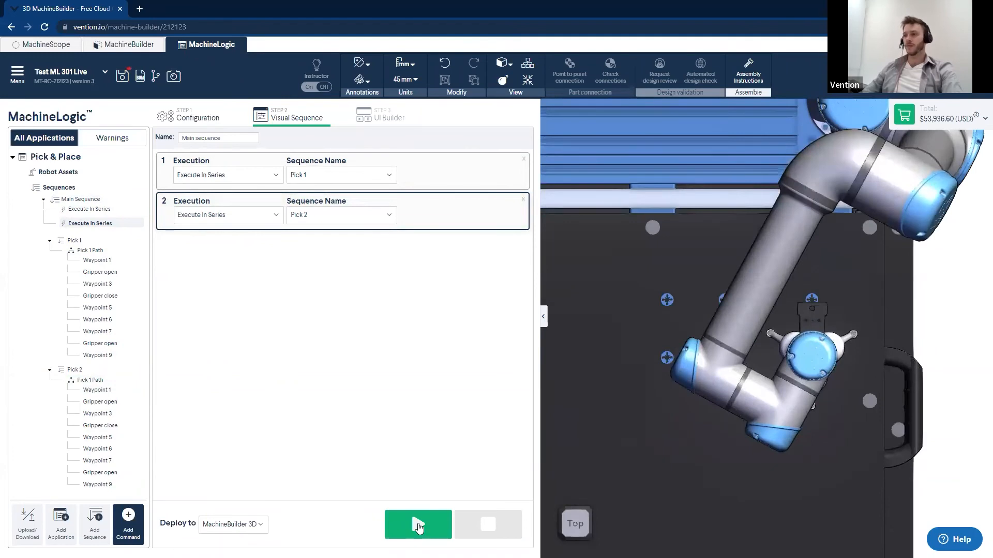
left_click(419, 527)
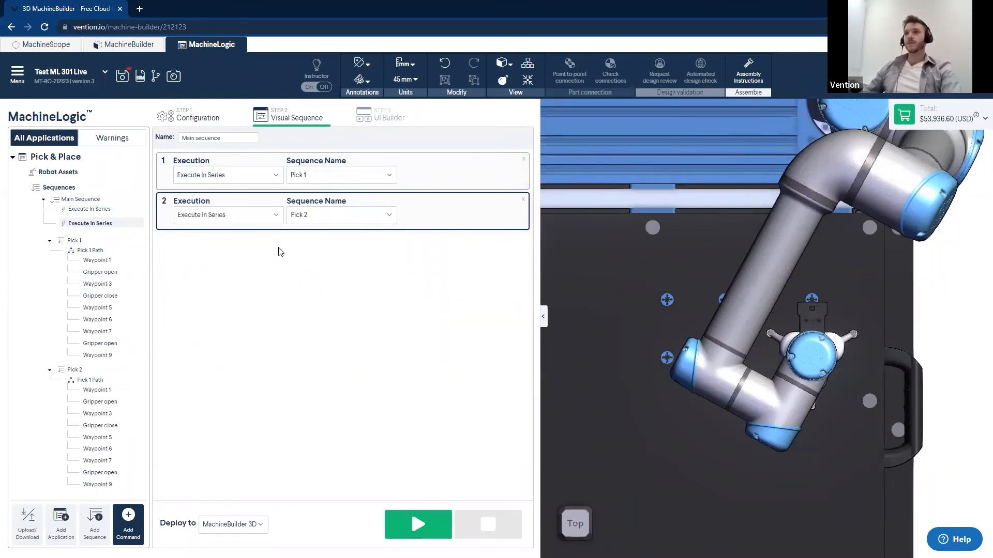
right_click_drag(822, 331, 724, 299)
scroll(667, 255, "down", 3)
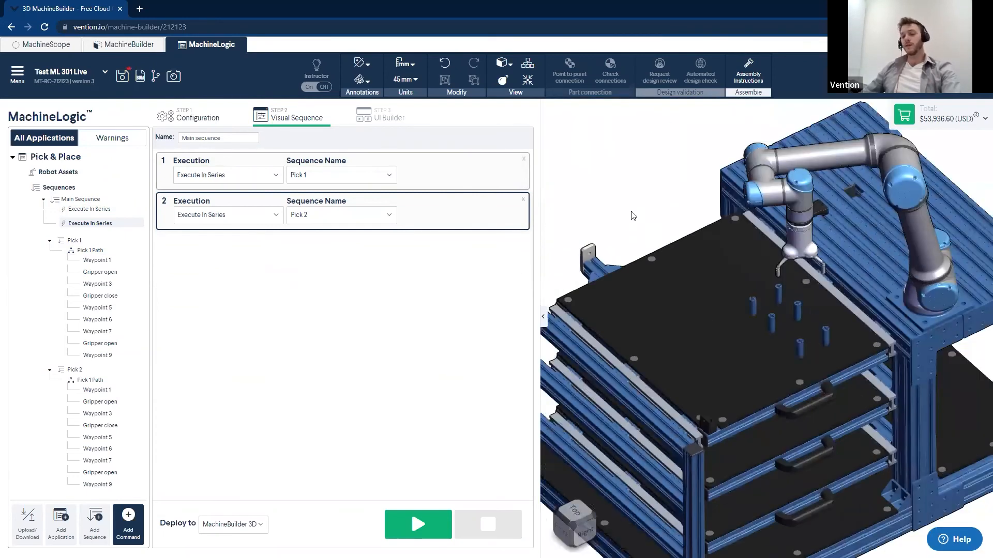
scroll(633, 221, "down", 5)
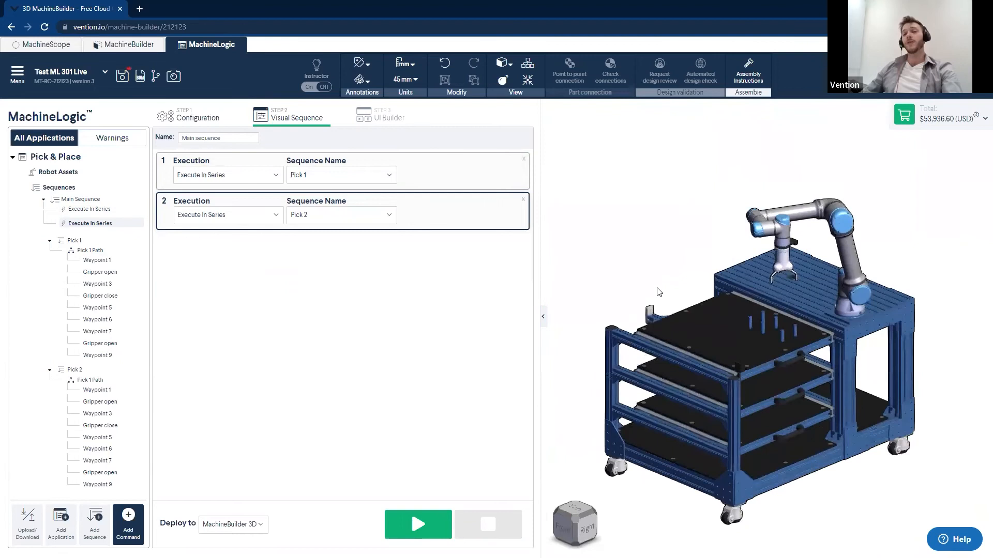
scroll(745, 341, "up", 3)
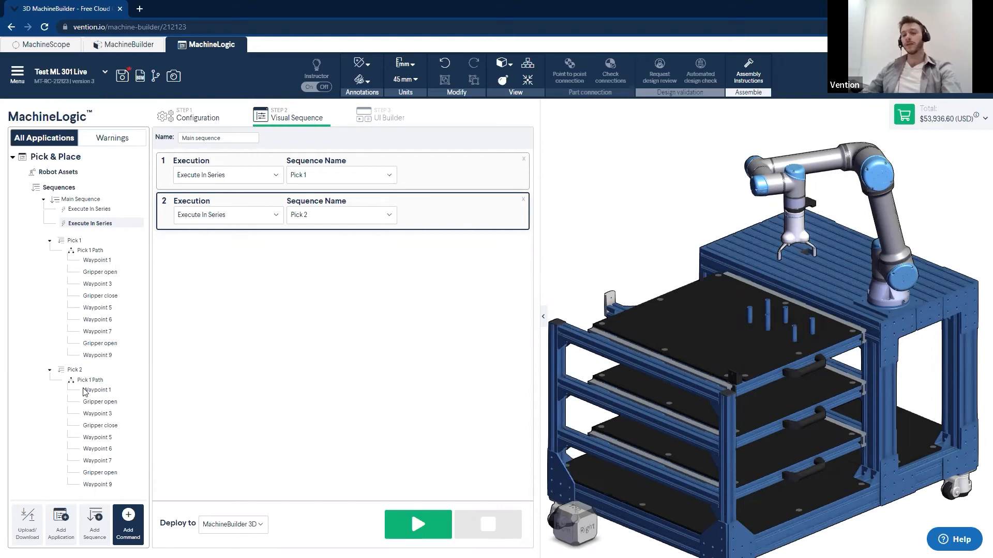
Add a robot array to the robot assets, with its reference frame on top of the corner cylinder nearest the robot base.
left_click(49, 371)
left_click(49, 241)
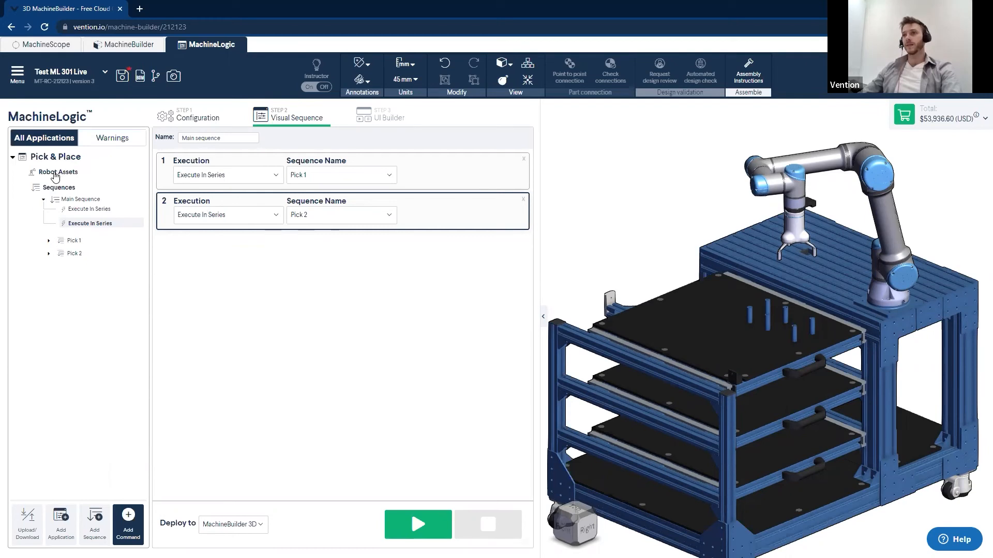
left_click(332, 159)
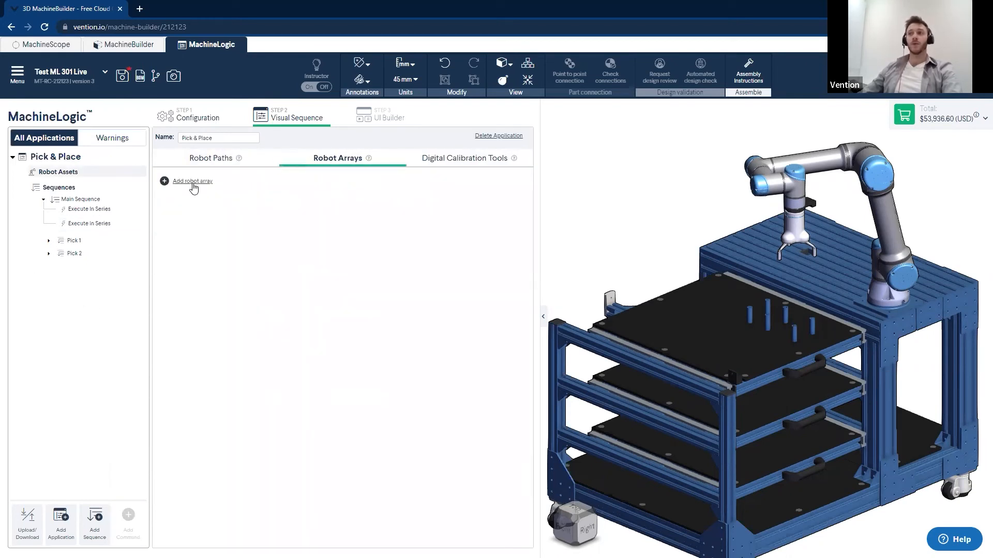
left_click(192, 182)
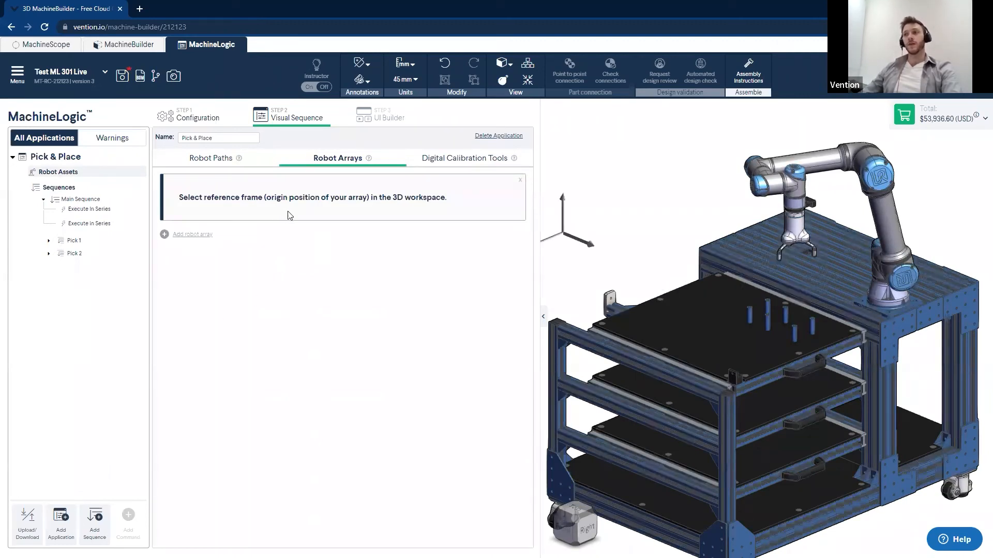
scroll(797, 336, "up", 10)
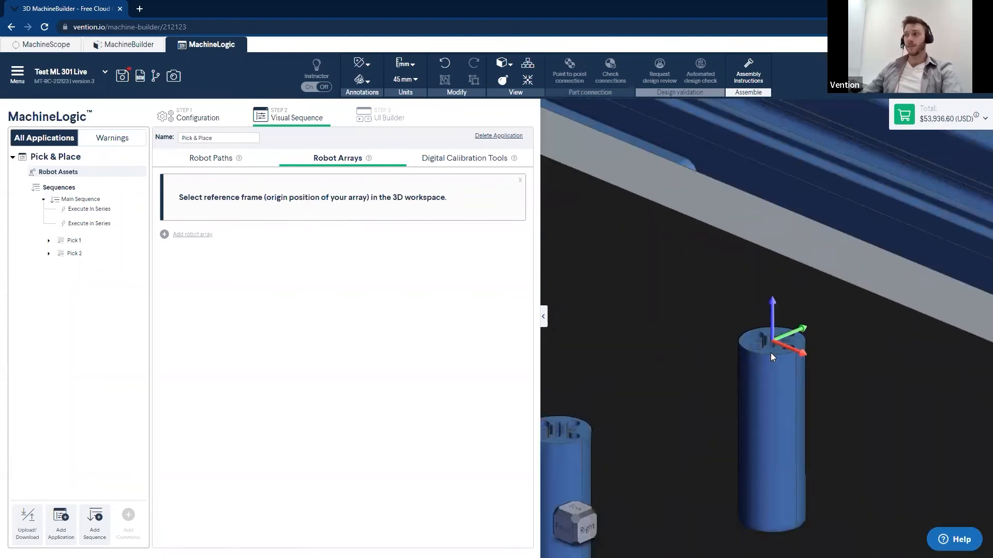
left_click(771, 354)
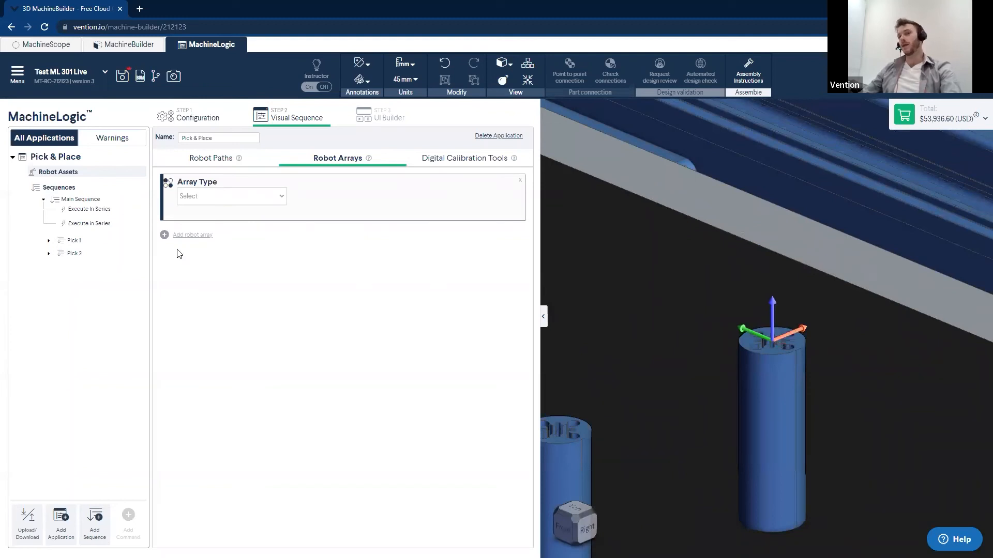
Set the array type to Fixed spacings and name the array Picking Array.
left_click(270, 199)
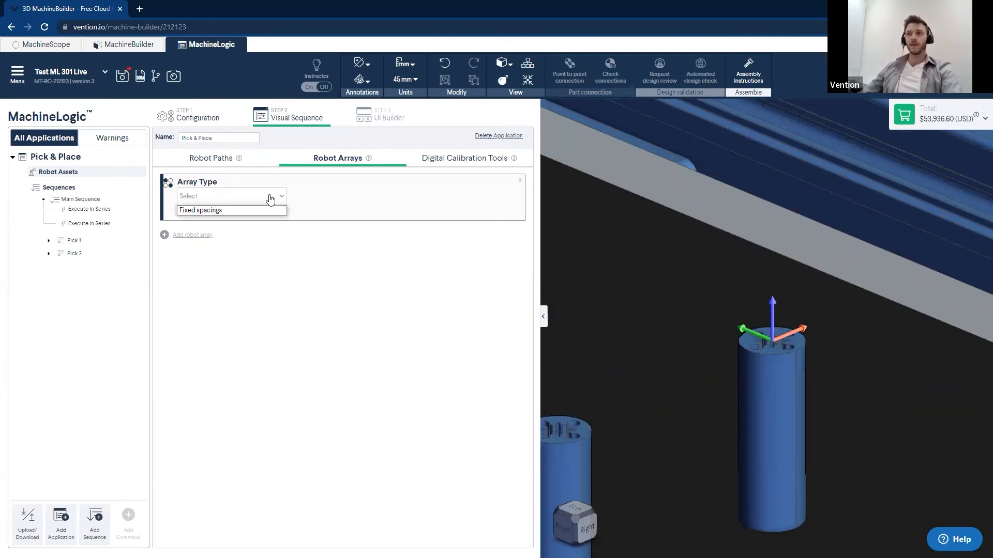
left_click(211, 211)
left_click(309, 203)
left_click_drag(330, 203, 292, 204)
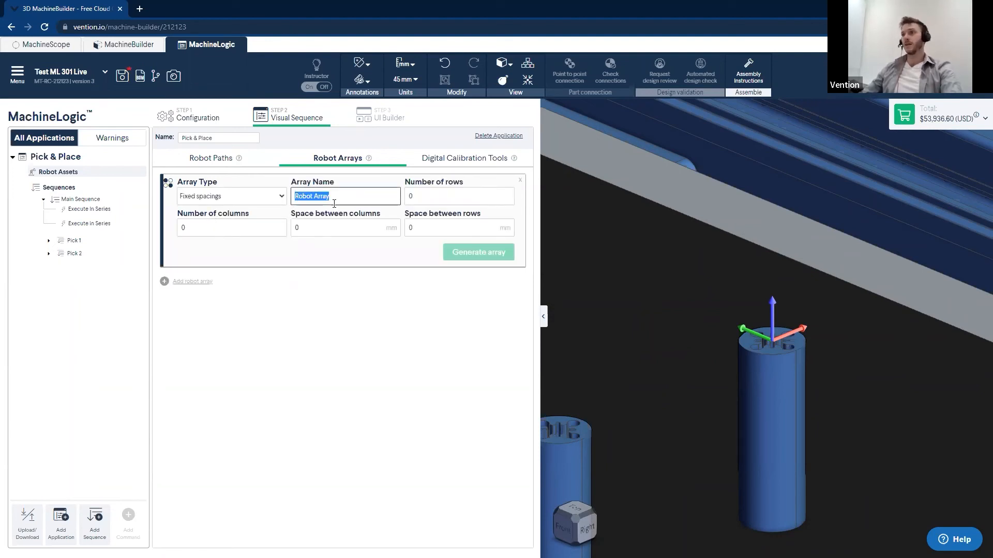
type("Picking Arra")
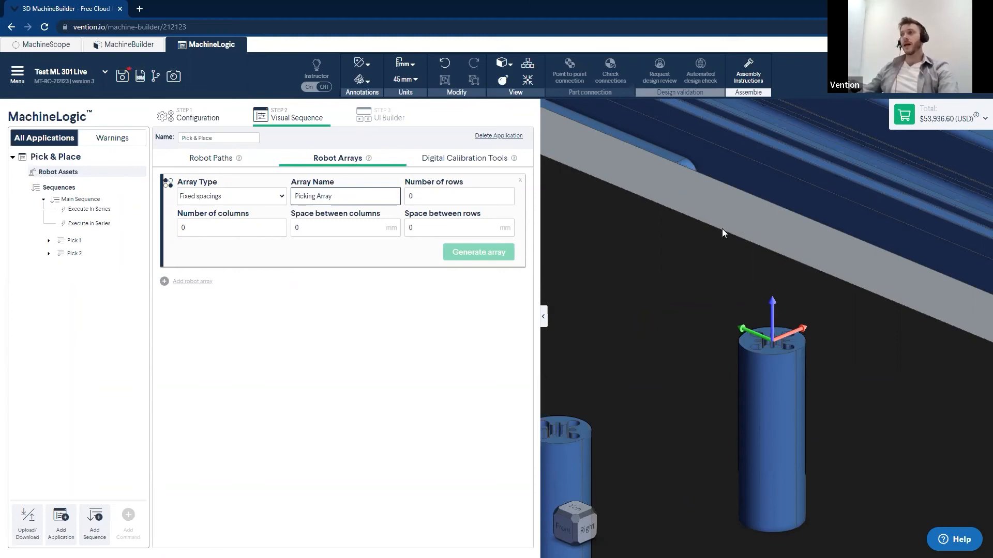
Generate the array with 2 rows and 2 columns, spaced -90 mm between columns and 225 mm between rows.
scroll(722, 229, "down", 5)
middle_click_drag(677, 202, 739, 235)
left_click(600, 177)
scroll(726, 244, "up", 5)
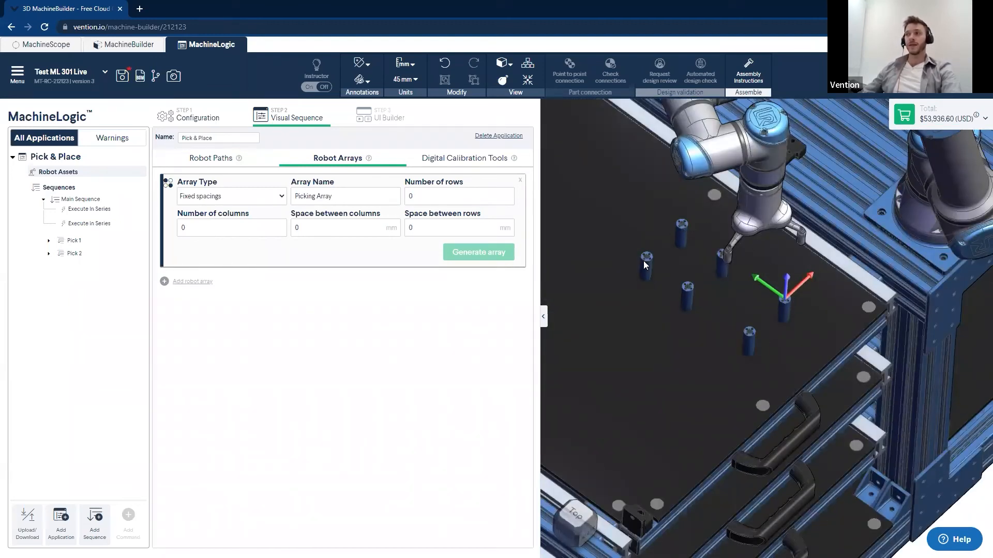
left_click(410, 196)
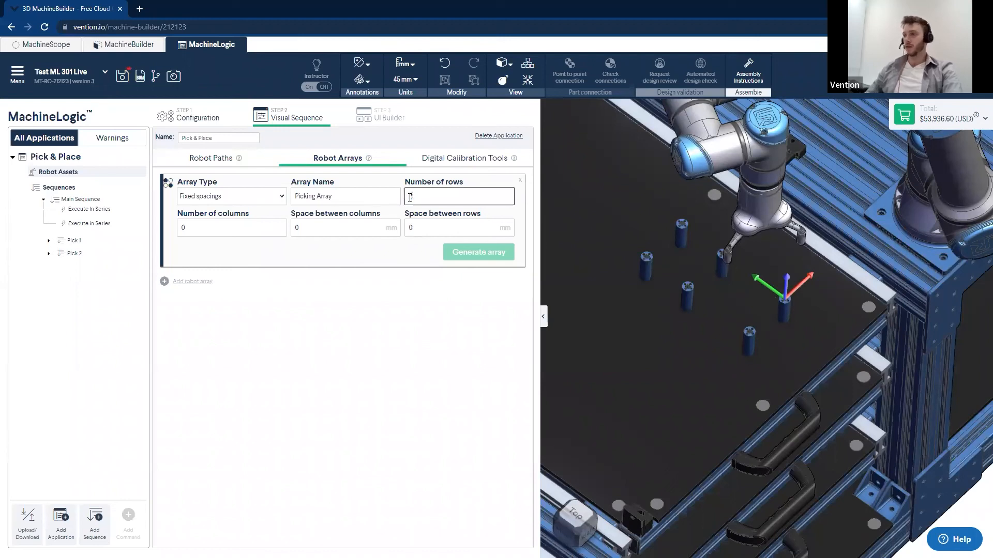
left_click(207, 228)
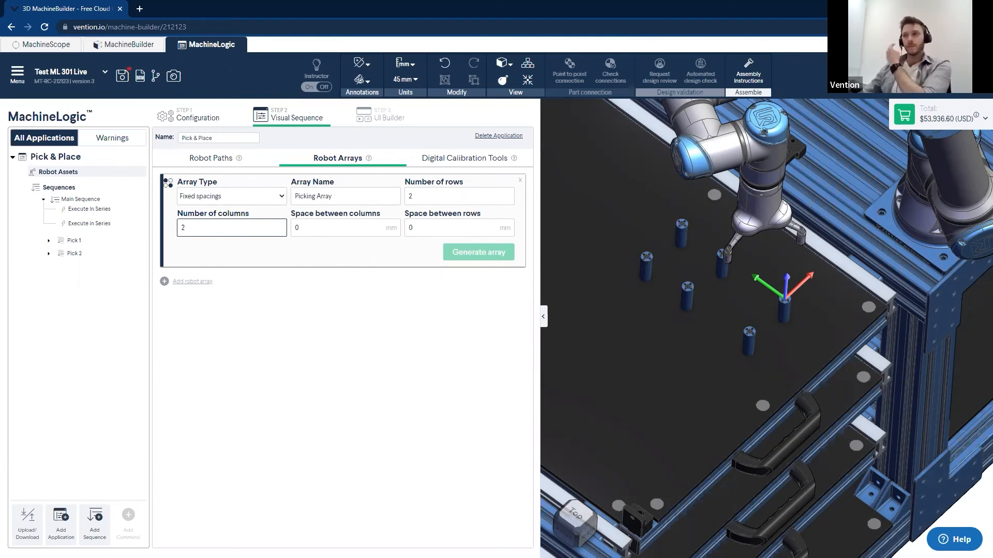
left_click(310, 228)
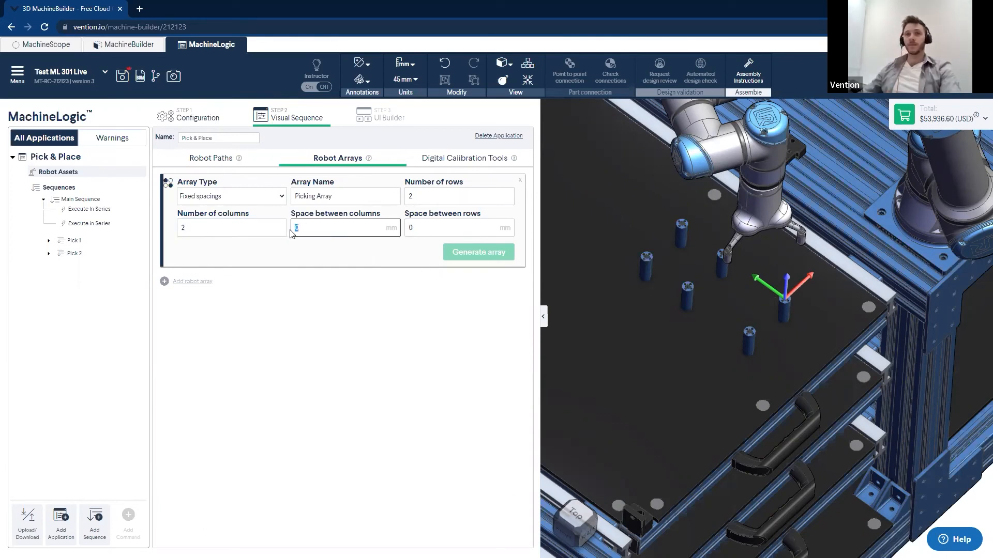
type("-90")
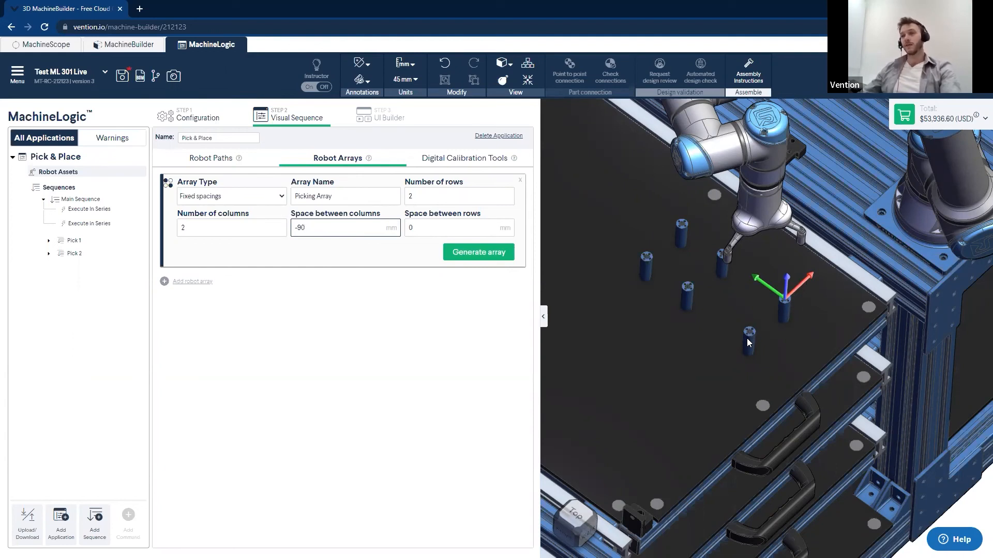
left_click_drag(440, 228, 405, 227)
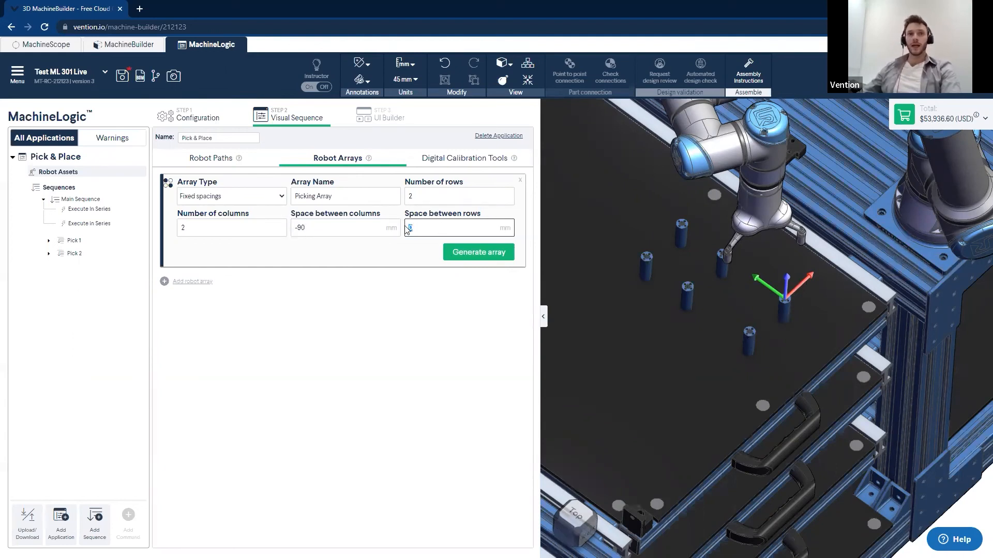
type("225")
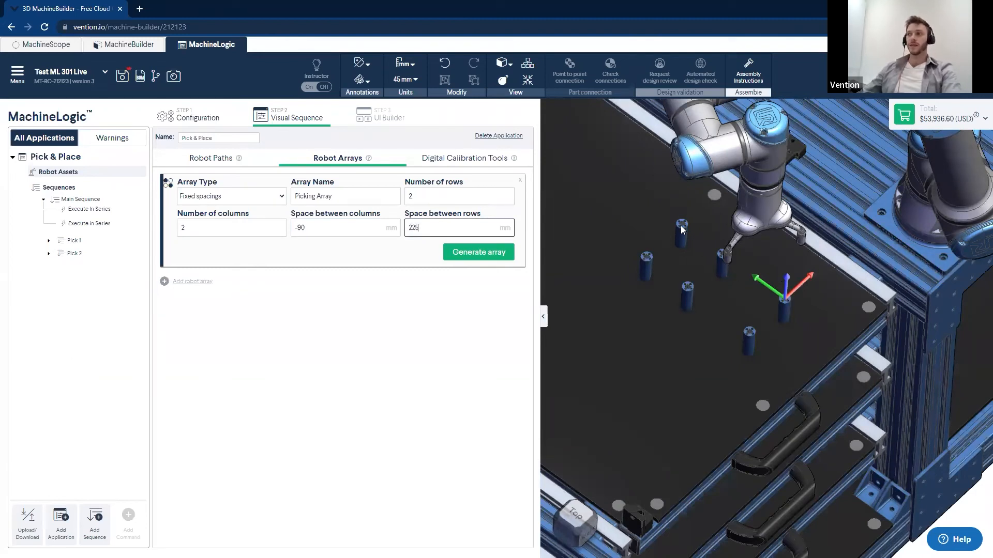
left_click(469, 256)
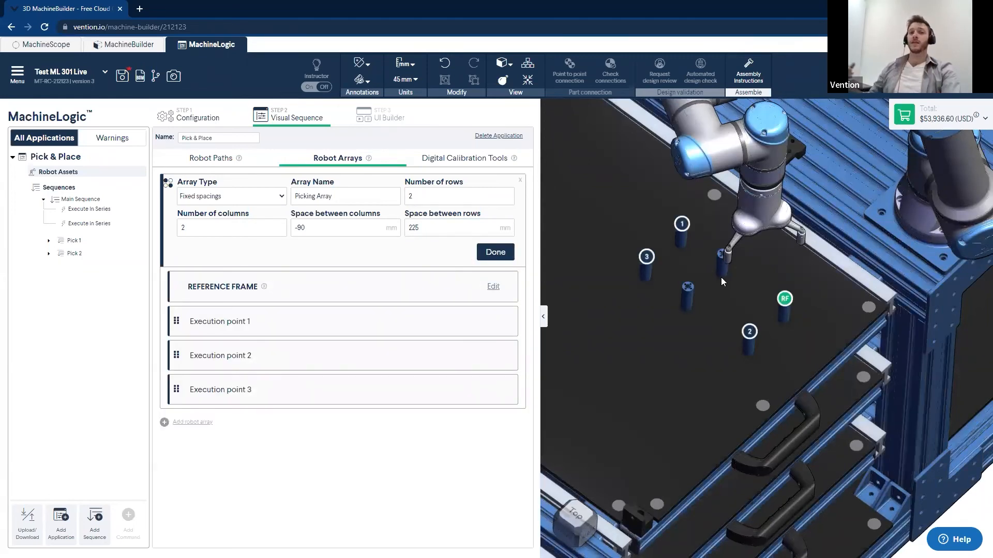
Review the Picking Array's execution points on the tray and in the list, and finish editing the array.
left_click_drag(720, 277, 728, 316)
scroll(763, 317, "up", 2)
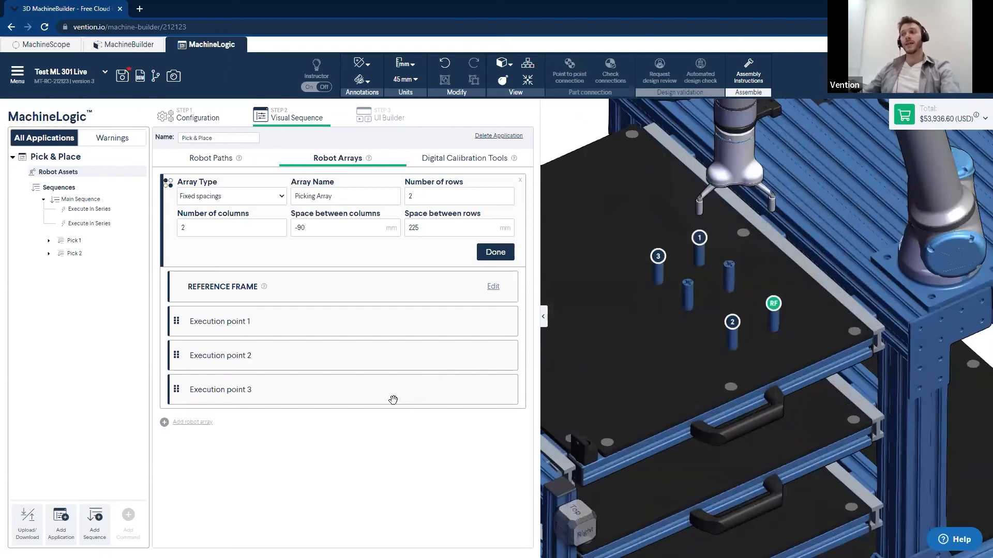
mouse_move(303, 394)
left_mouse_down()
mouse_move(305, 325)
mouse_move(309, 395)
left_mouse_up()
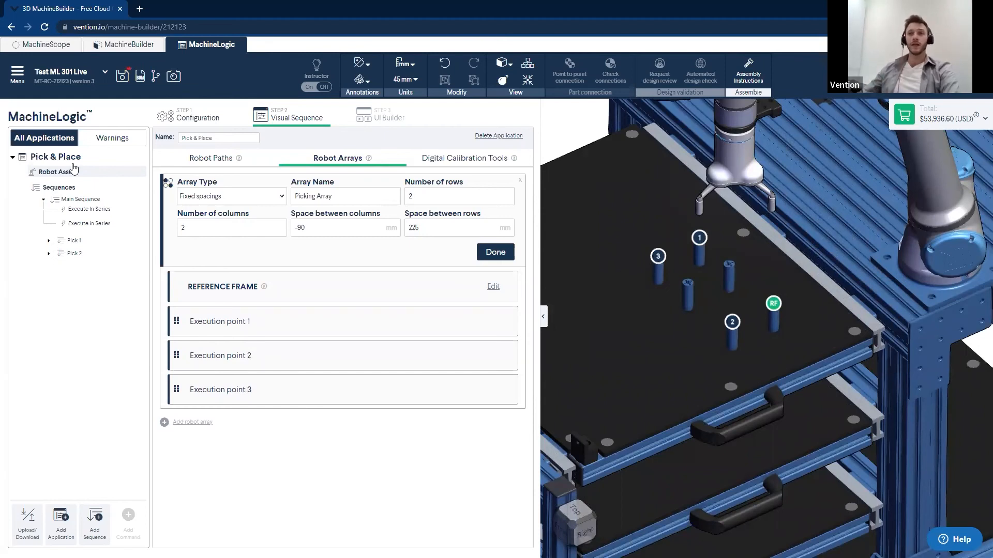
left_click(495, 253)
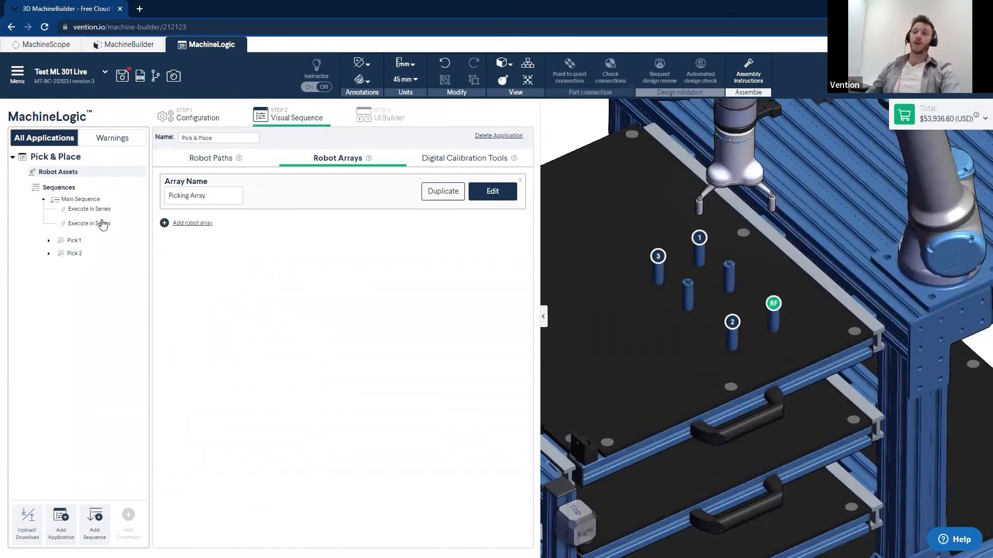
Delete both Execute In Series commands, Pick 1 and Pick 2, from the Main Sequence.
scroll(730, 248, "down", 4)
right_click_drag(753, 274, 824, 323)
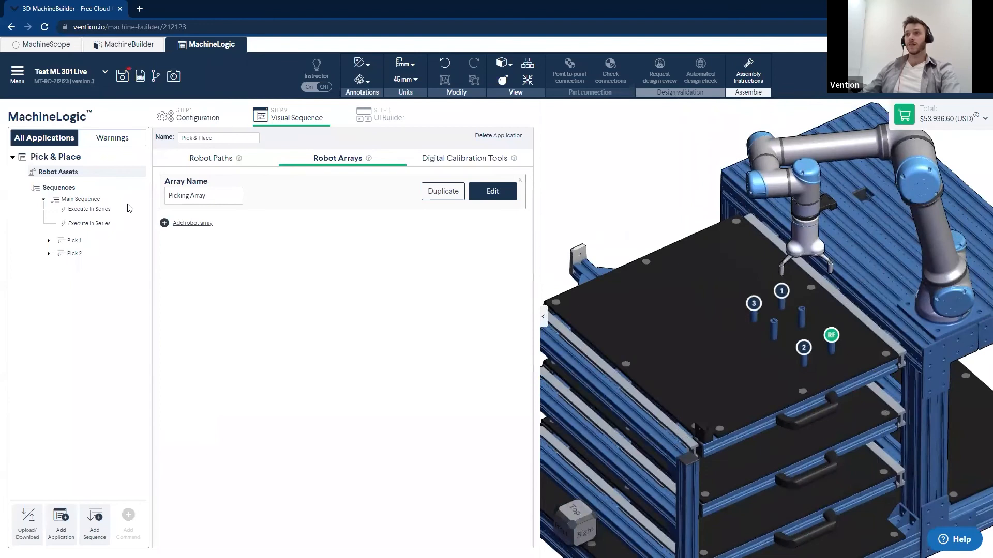
left_click(80, 199)
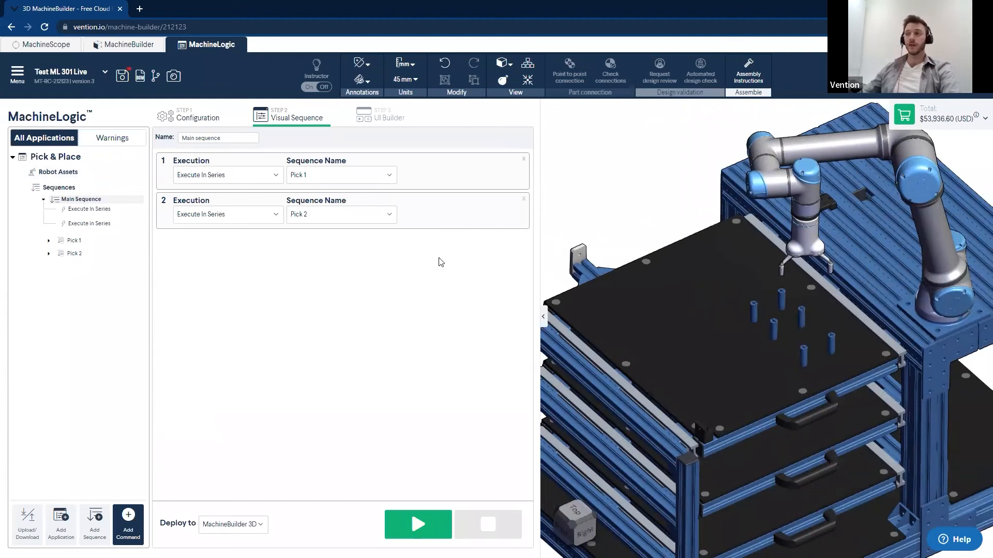
left_click(524, 161)
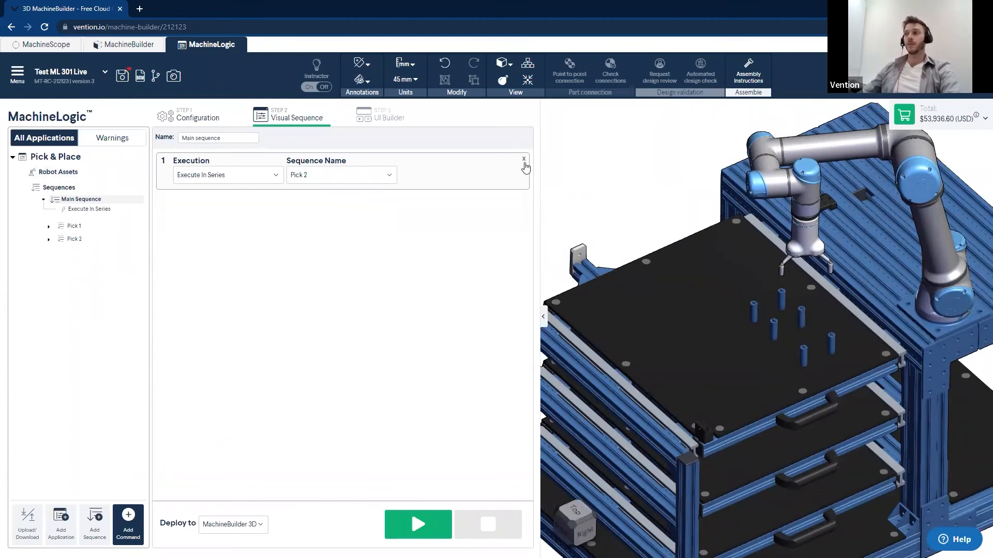
left_click(524, 160)
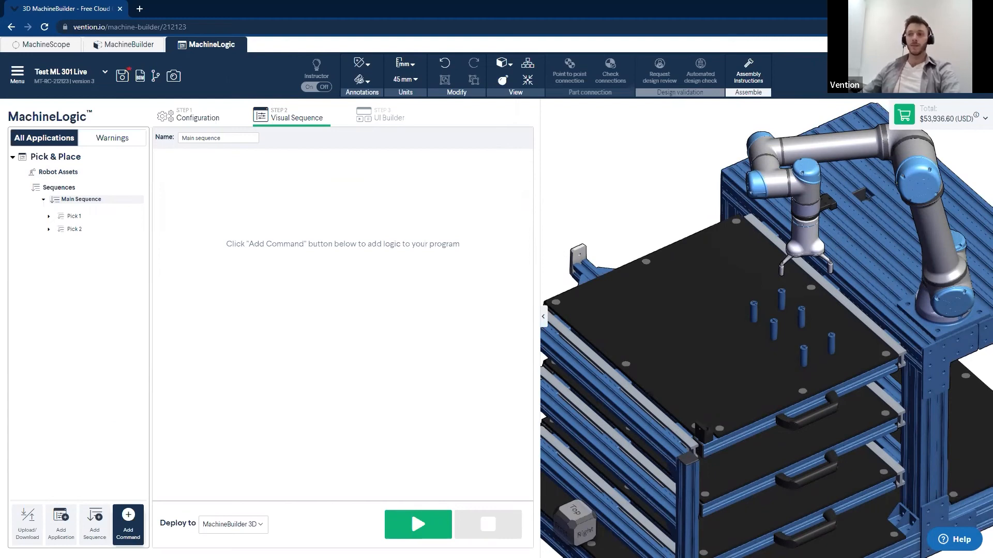
Add a robot loop to the Main Sequence that executes Pick 1 for every point in Picking Array.
left_click(128, 520)
left_click(162, 473)
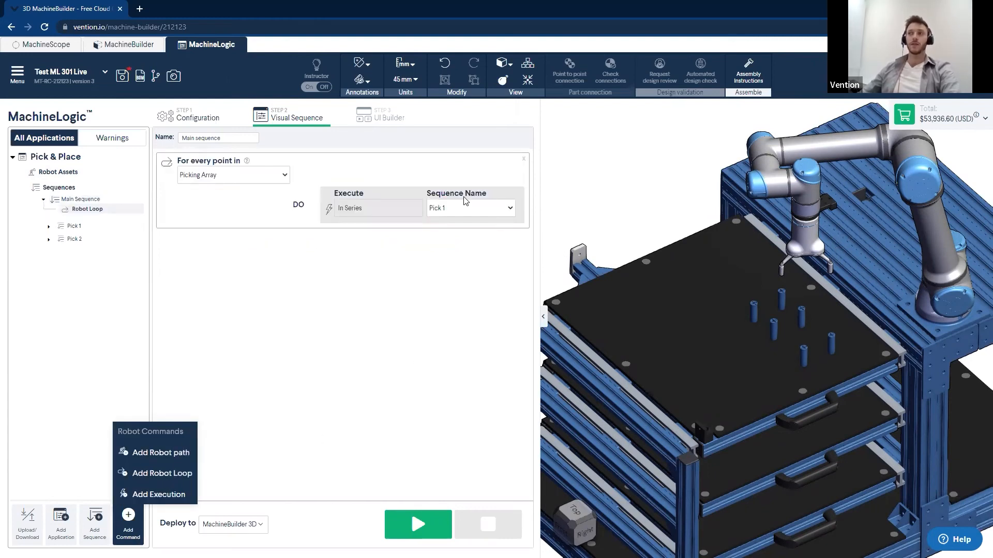
left_click(401, 259)
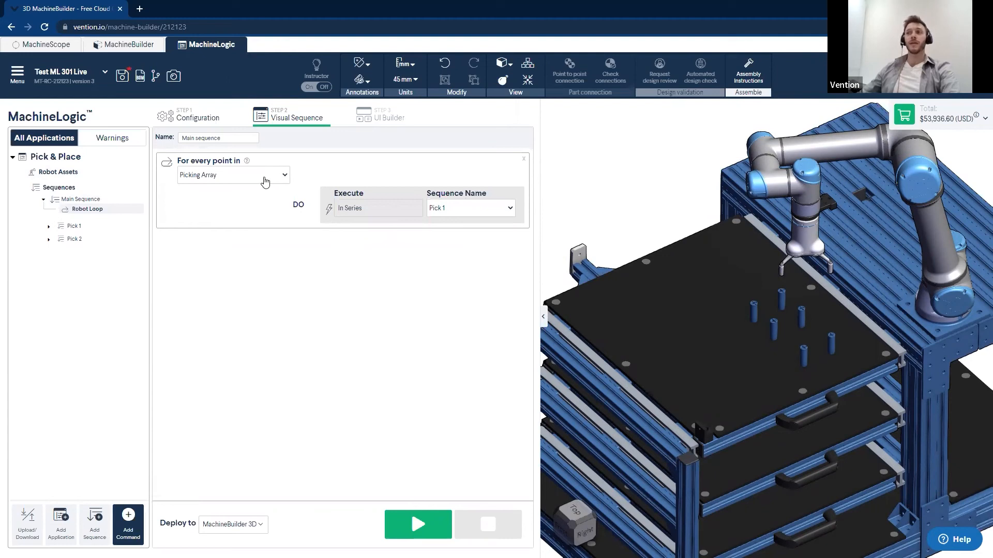
left_click(265, 178)
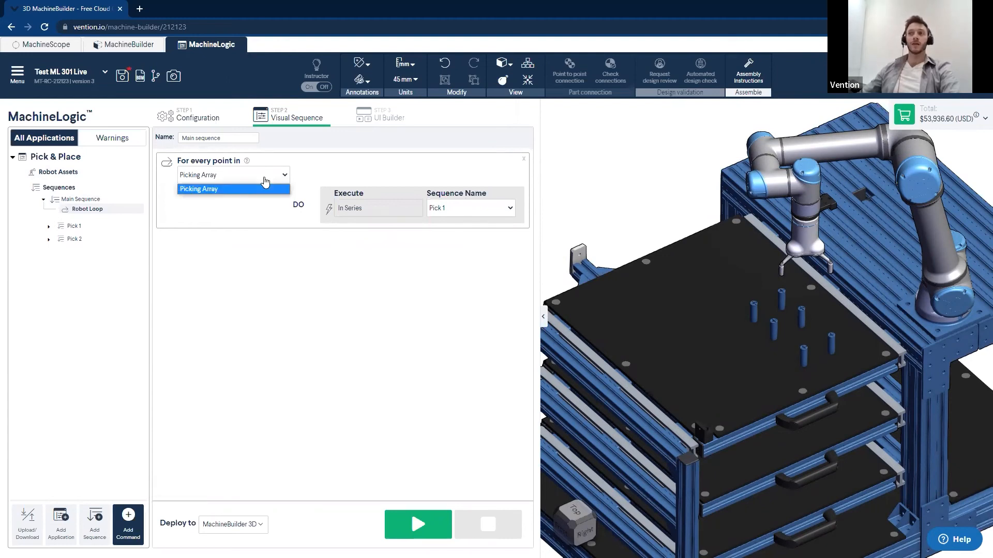
left_click(231, 191)
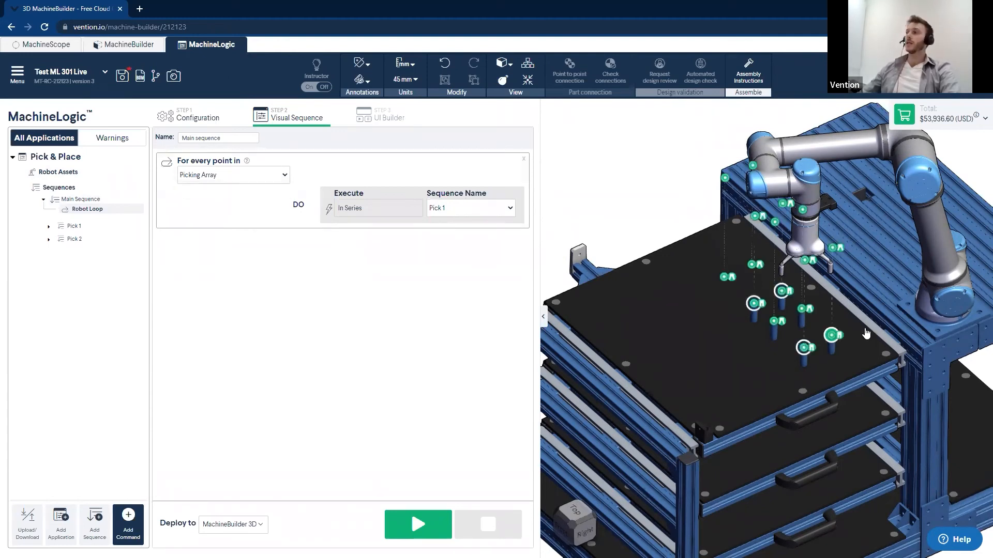
Examine the looped pick waypoints on the tray from above, and simulate the Main Sequence in the top view.
mouse_move(785, 305)
middle_mouse_down()
mouse_move(799, 279)
mouse_move(803, 311)
middle_mouse_up()
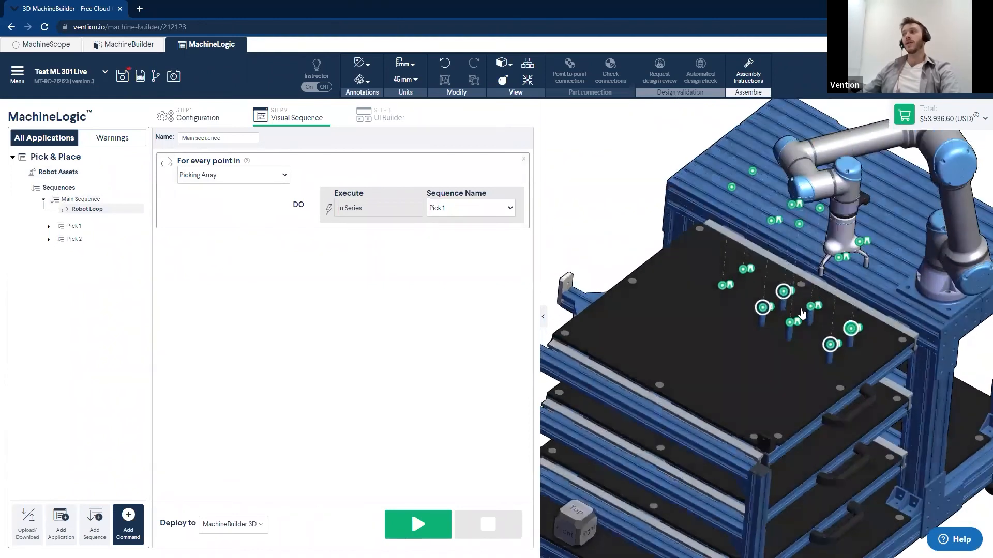
right_click_drag(802, 315, 790, 299)
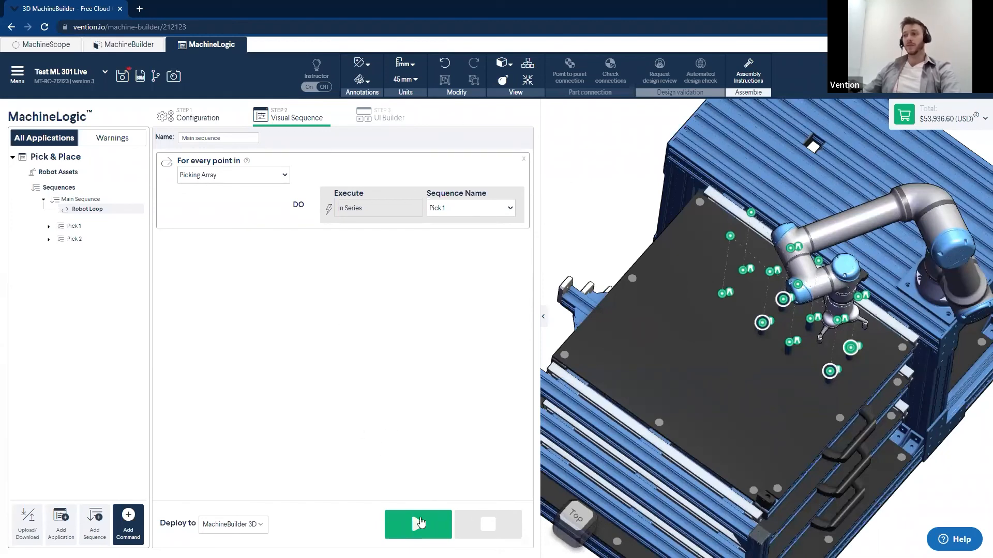
left_click(577, 517)
scroll(805, 302, "up", 5)
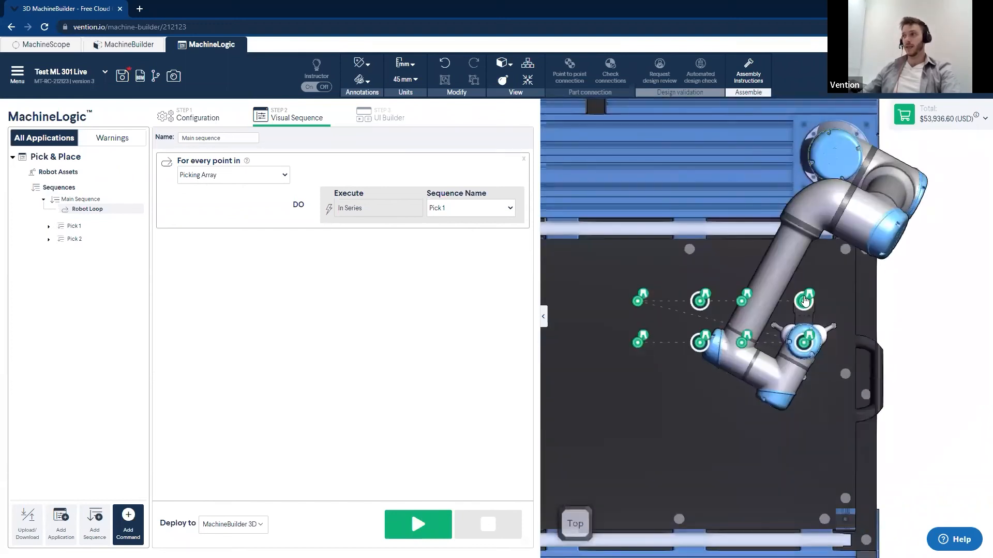
scroll(693, 310, "down", 2)
right_click_drag(691, 382, 742, 378)
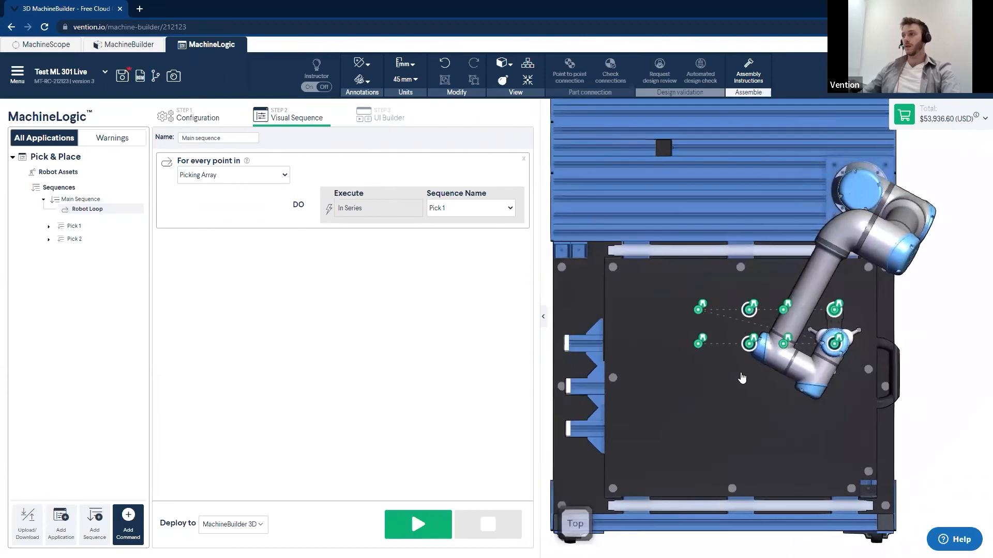
left_click(434, 525)
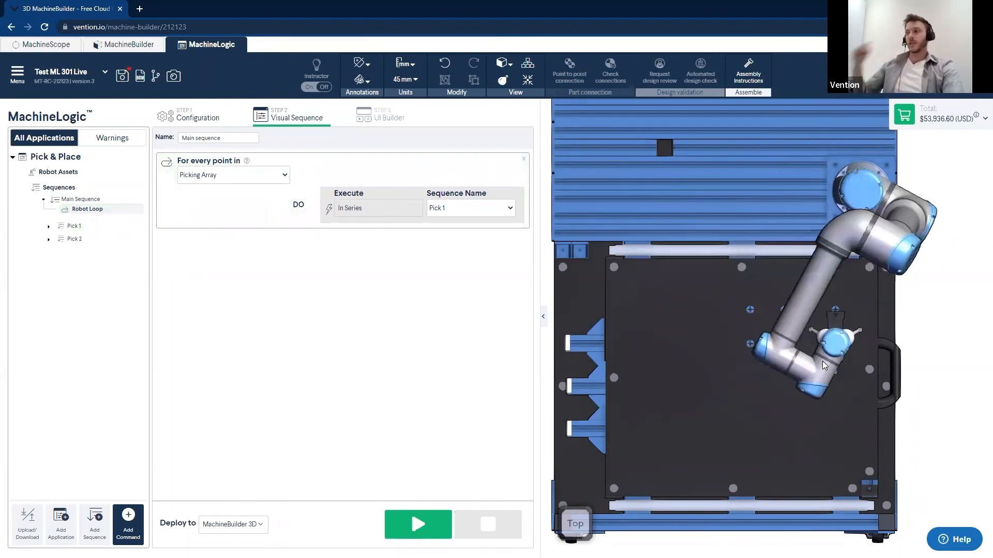
middle_click_drag(792, 344, 756, 329)
scroll(756, 329, "down", 3)
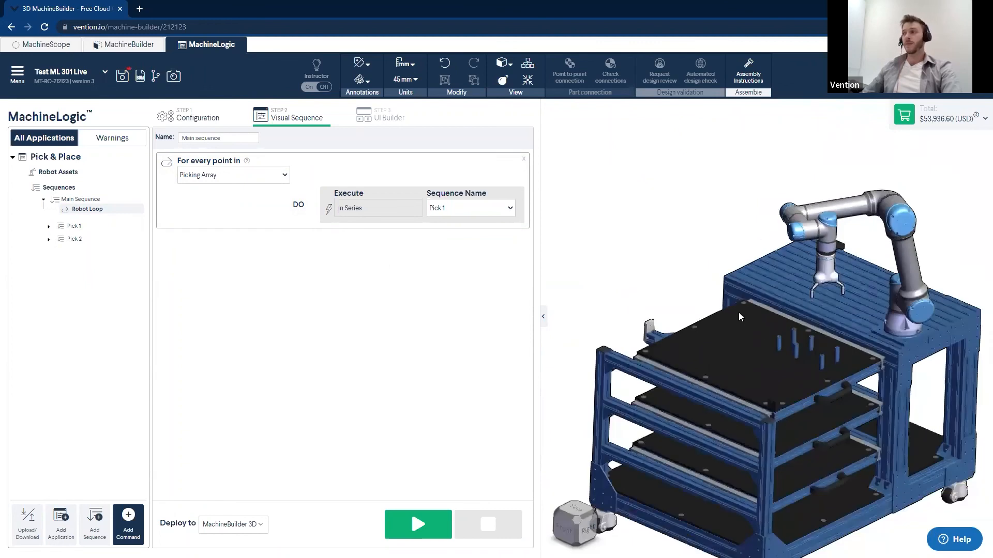
scroll(739, 317, "up", 5)
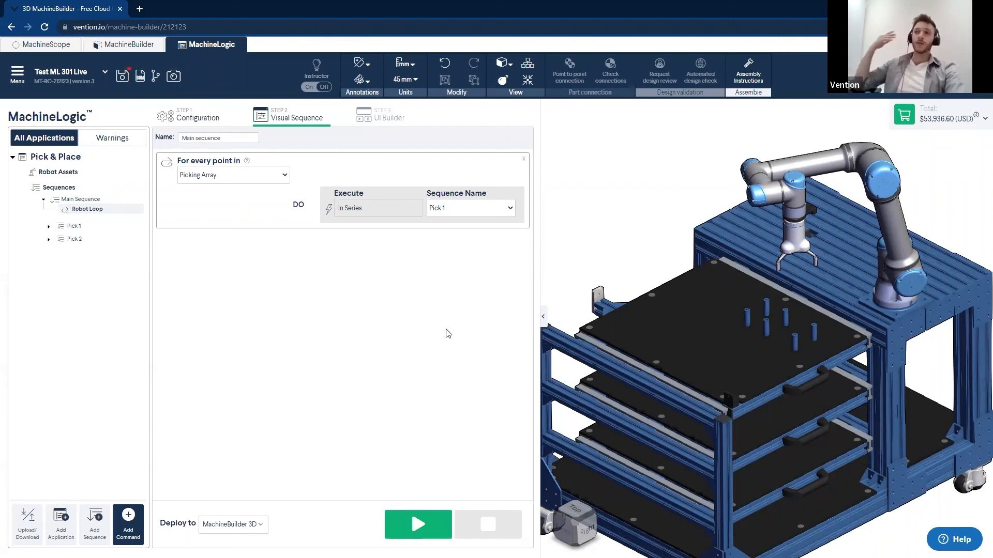
scroll(770, 439, "down", 3)
middle_click_drag(770, 430, 787, 360)
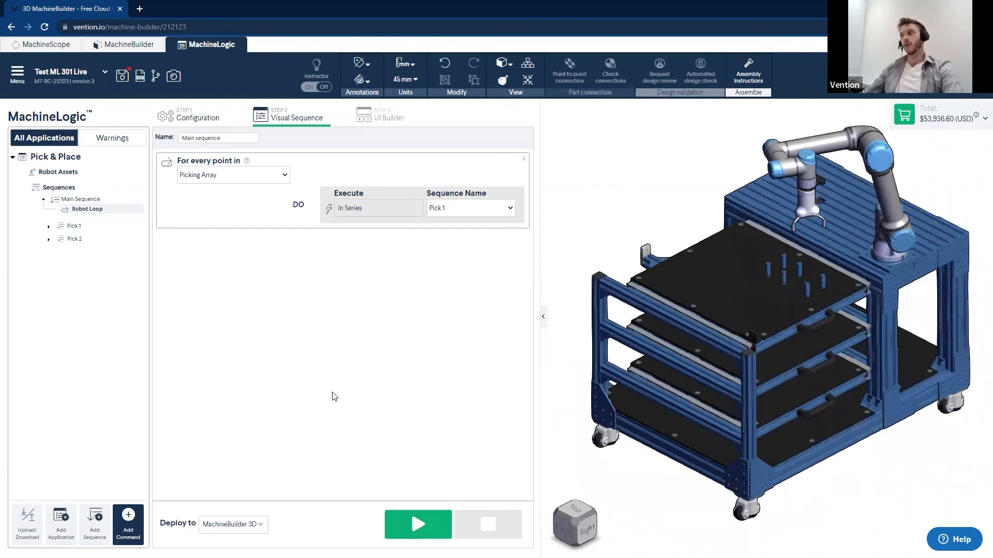
left_click(31, 529)
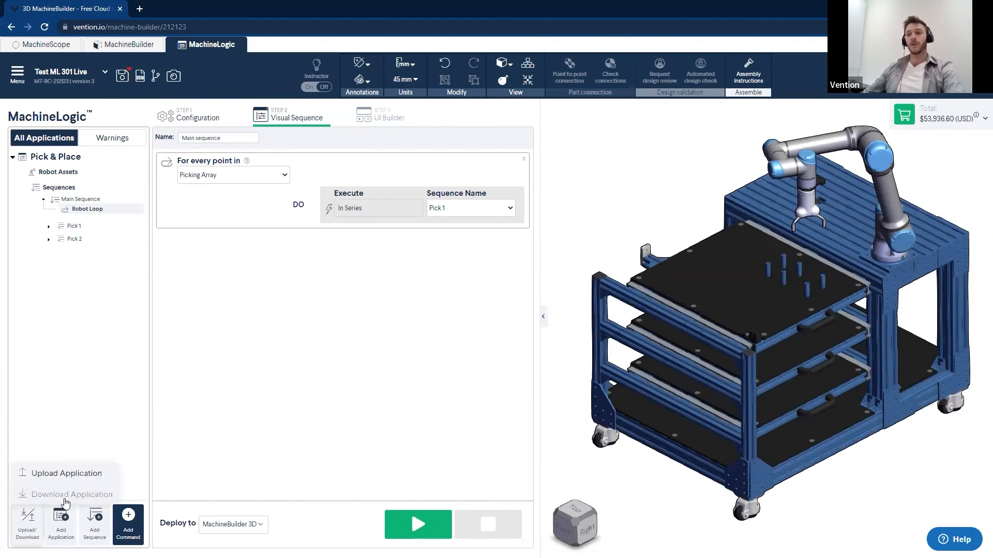
left_click(288, 437)
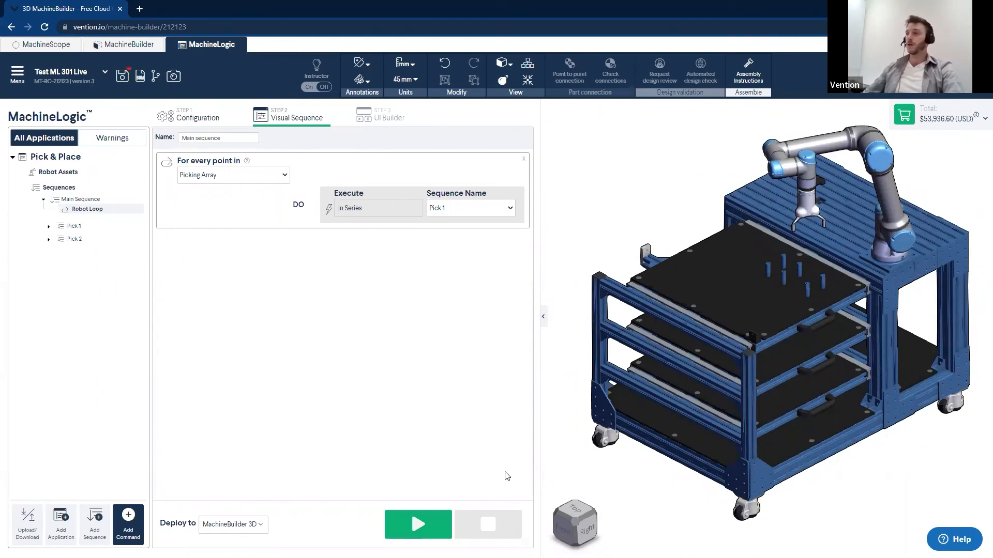
Examine the robot's wrist and gripper and the black bracket at the top tray's front corner up close, and return to the whole cell.
scroll(832, 192, "up", 5)
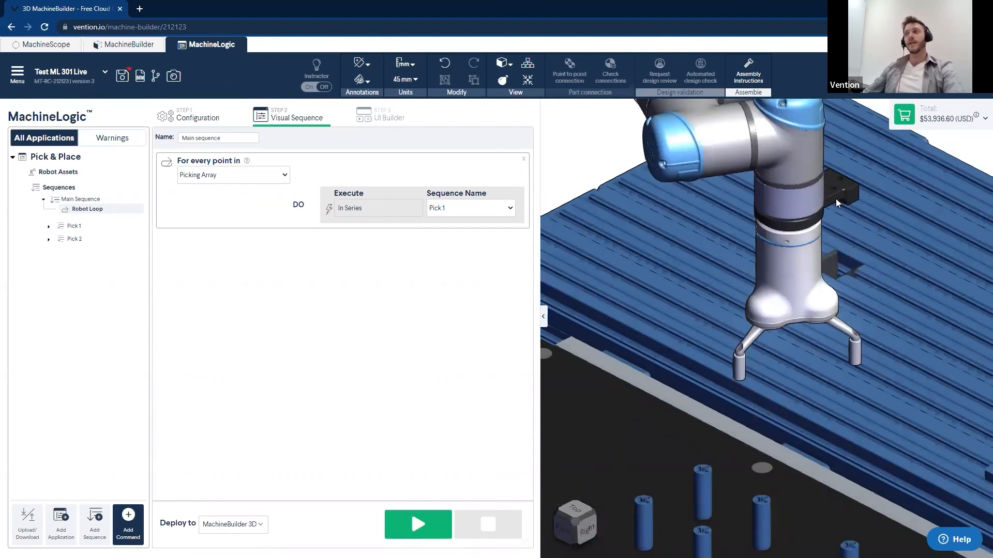
scroll(836, 201, "down", 5)
scroll(835, 200, "up", 4)
scroll(833, 201, "down", 4)
scroll(757, 406, "up", 4)
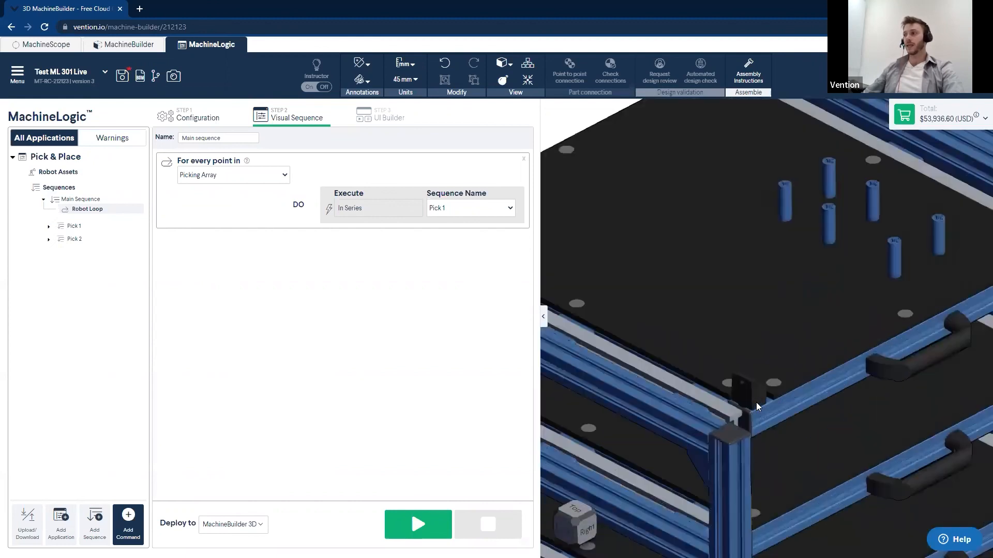
scroll(756, 407, "up", 2)
scroll(762, 410, "down", 5)
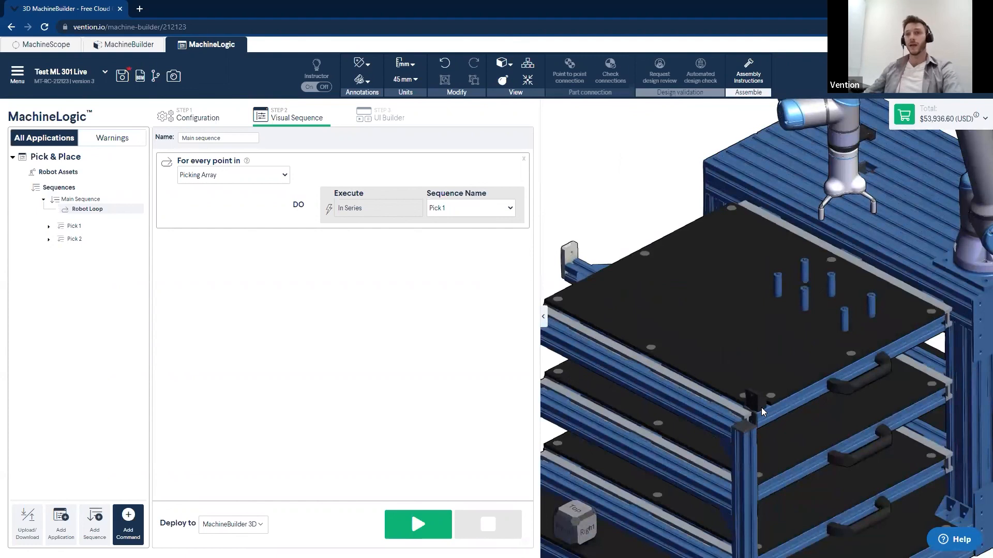
scroll(883, 205, "down", 5)
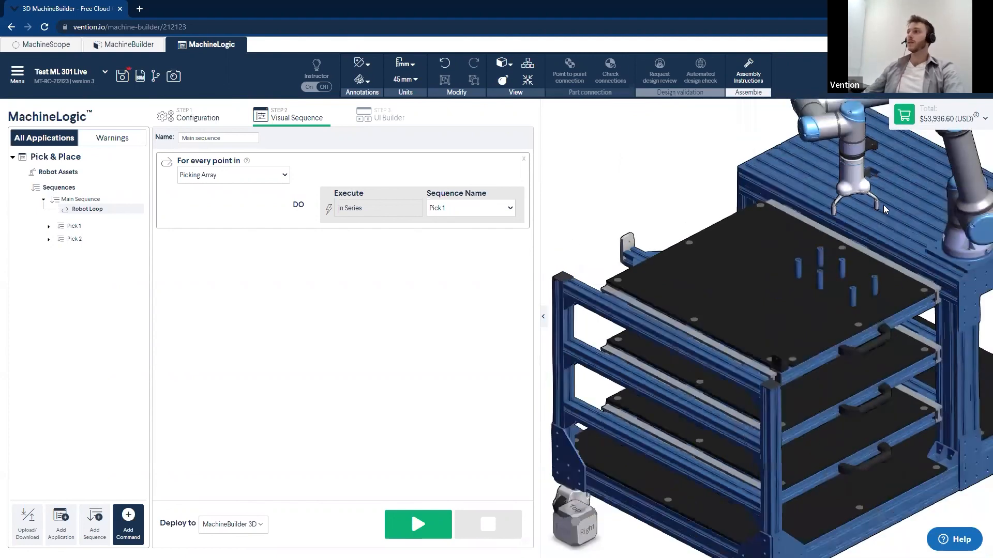
right_click_drag(805, 312, 789, 319)
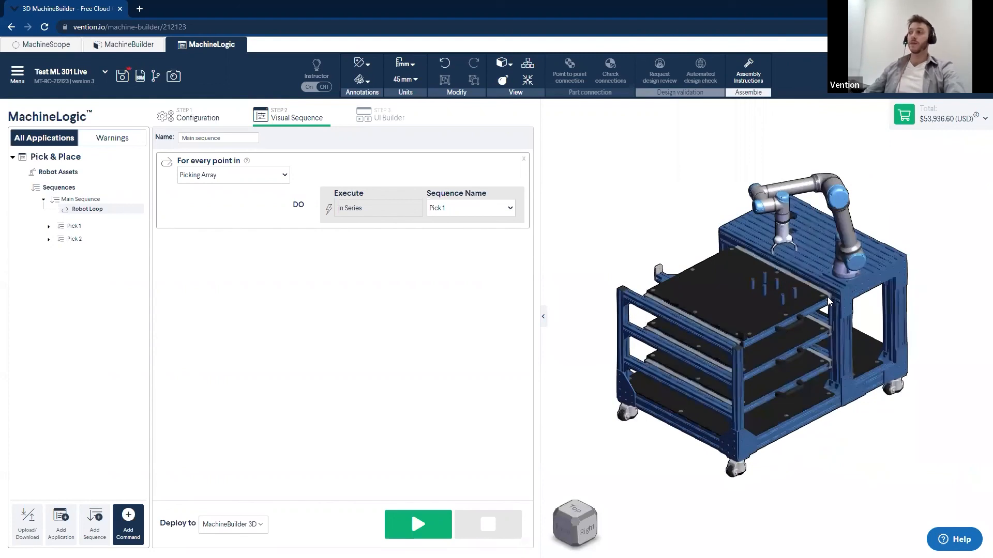
scroll(747, 341, "up", 5)
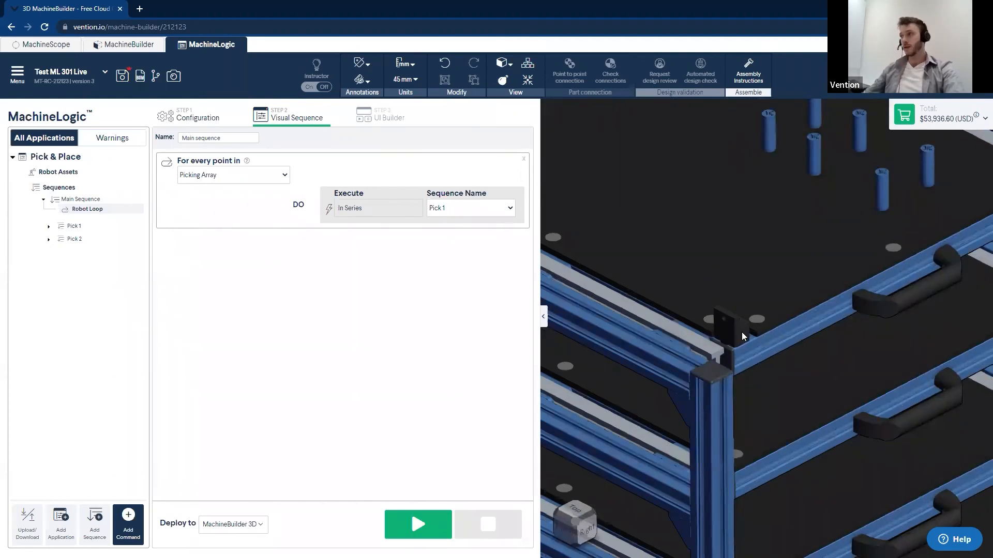
scroll(742, 332, "down", 5)
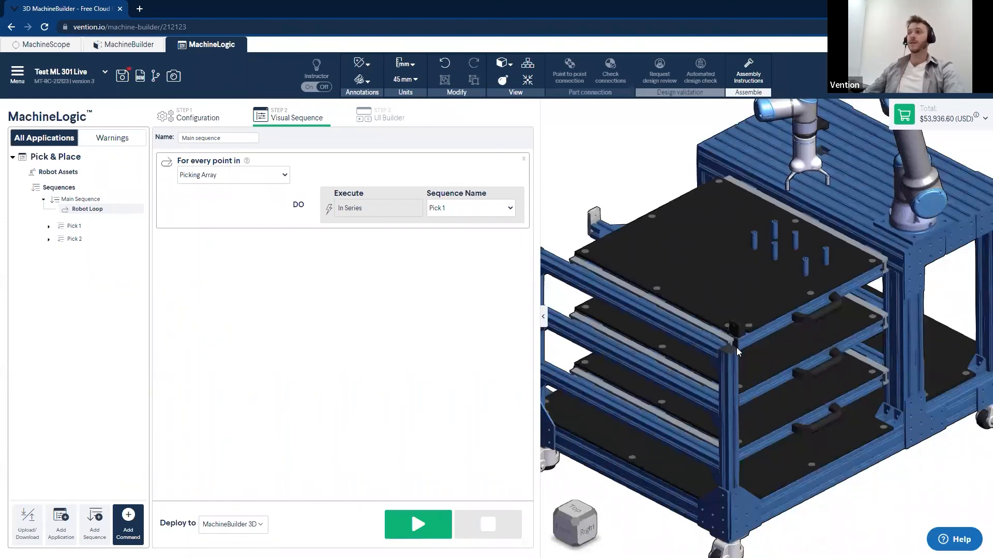
scroll(769, 345, "down", 5)
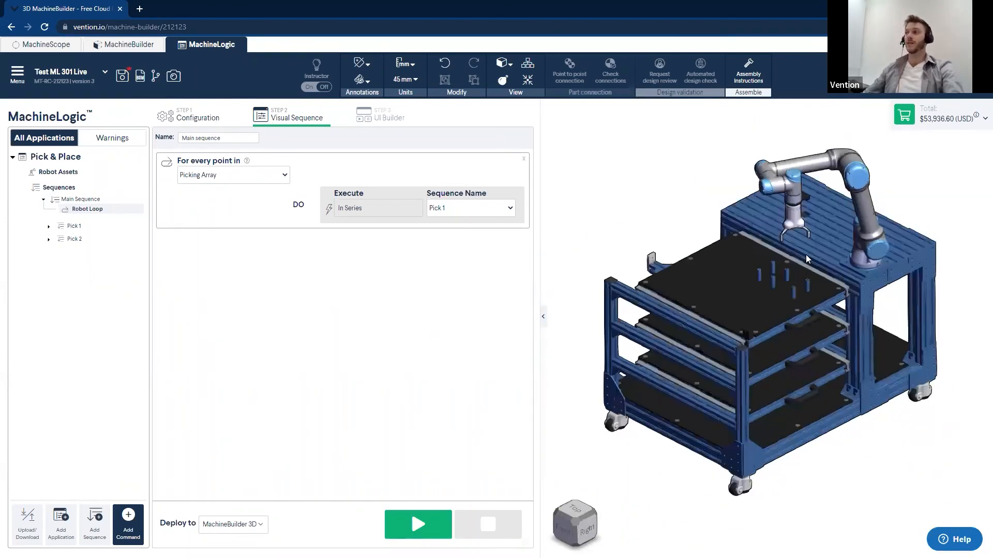